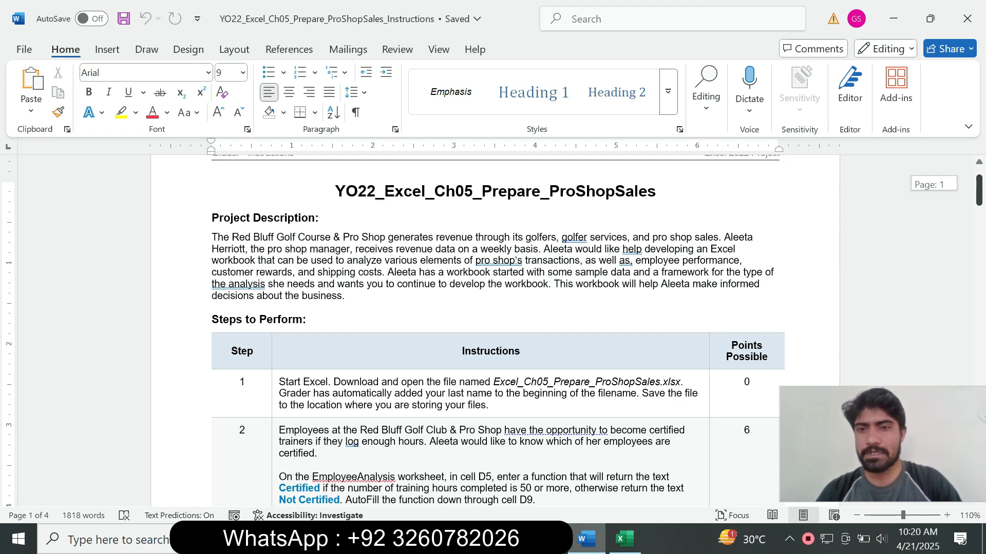
# Highlight the step 1 instructions in yellow and check the open workbook in Excel.
pyautogui.scroll(-5, 493, 329)
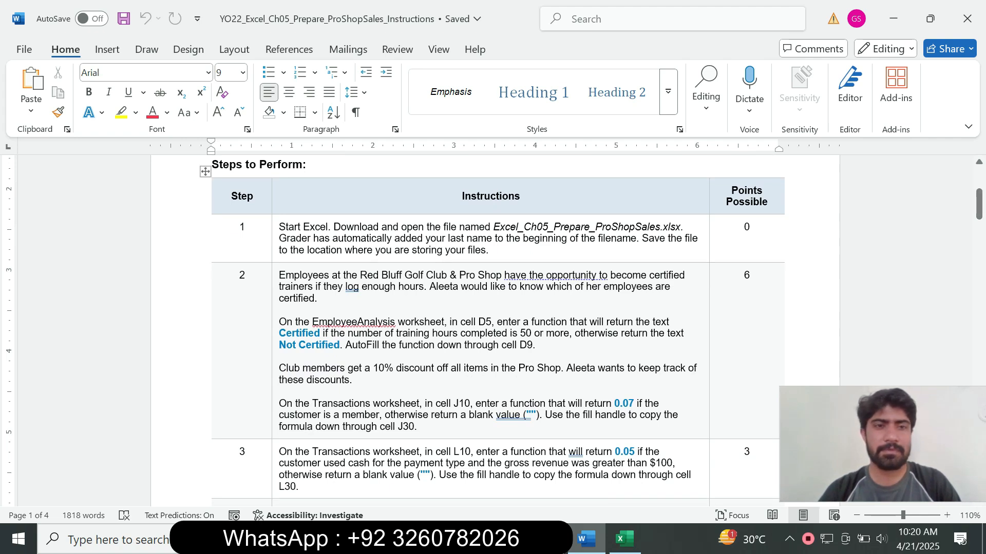
pyautogui.click(275, 241)
pyautogui.click(341, 221)
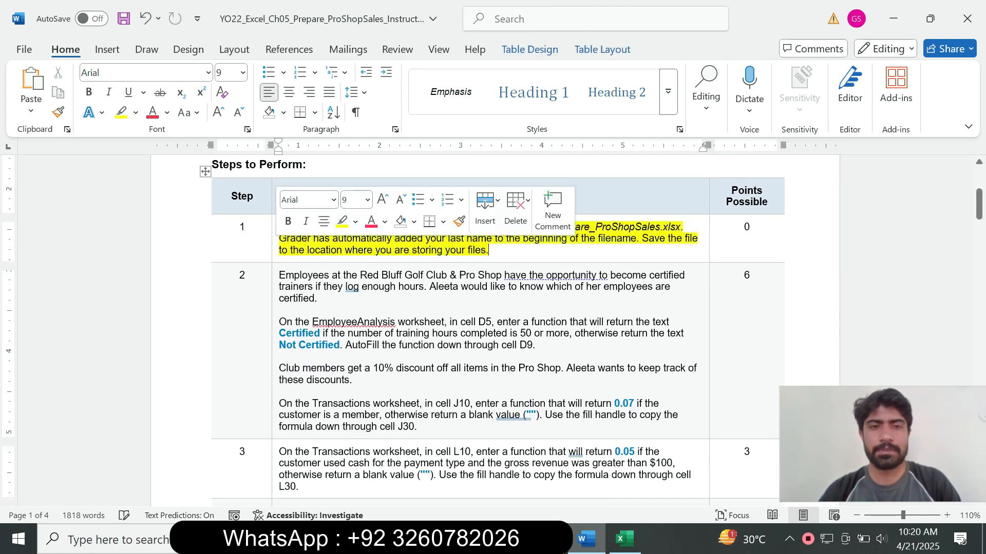
pyautogui.click(343, 276)
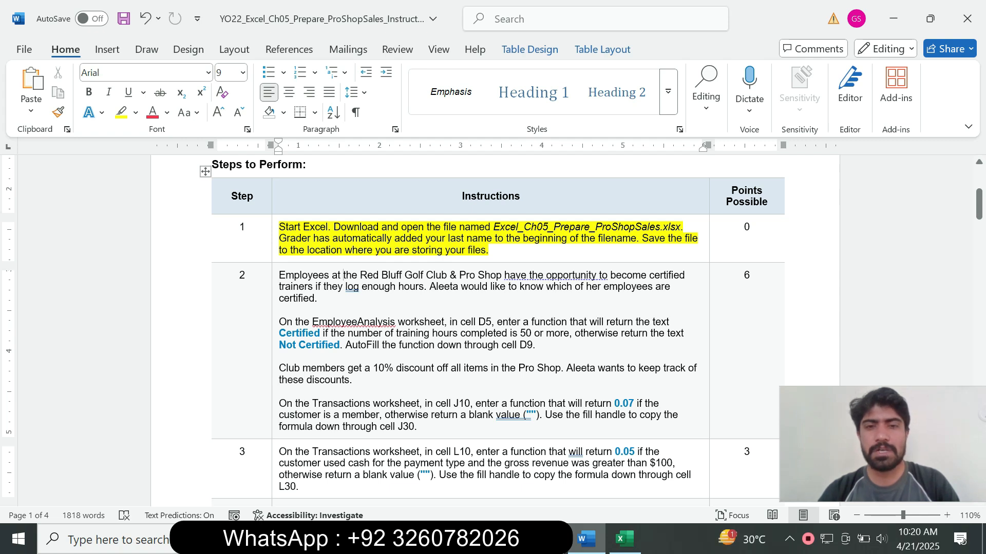
pyautogui.click(625, 539)
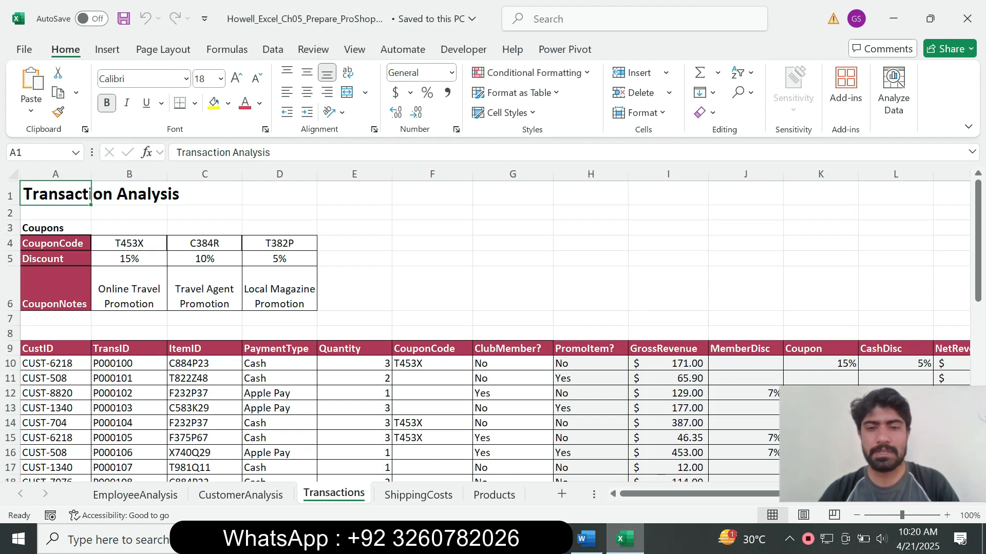
pyautogui.click(586, 539)
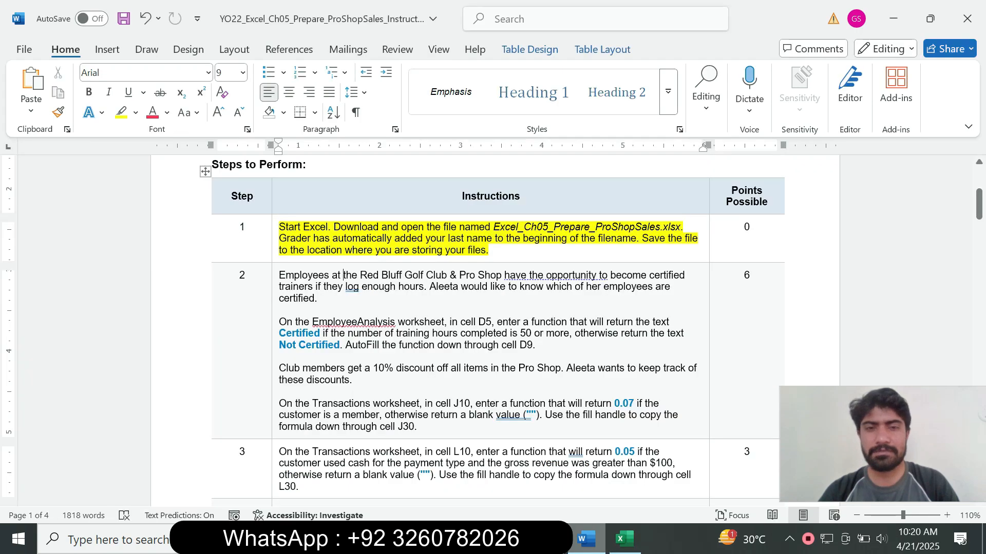
# Remove the yellow highlight from the step 1 instructions in the Word document.
pyautogui.click(275, 251)
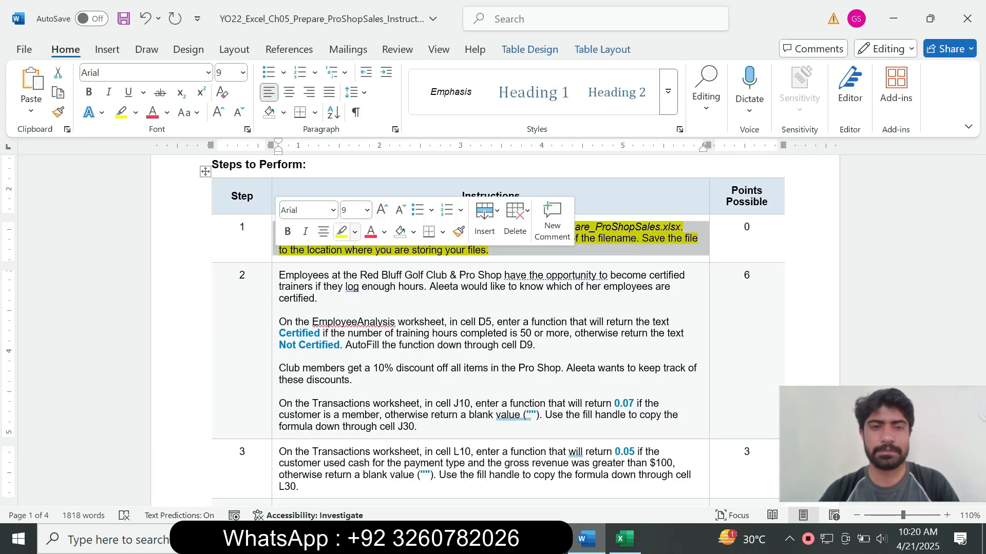
pyautogui.click(355, 232)
pyautogui.click(380, 356)
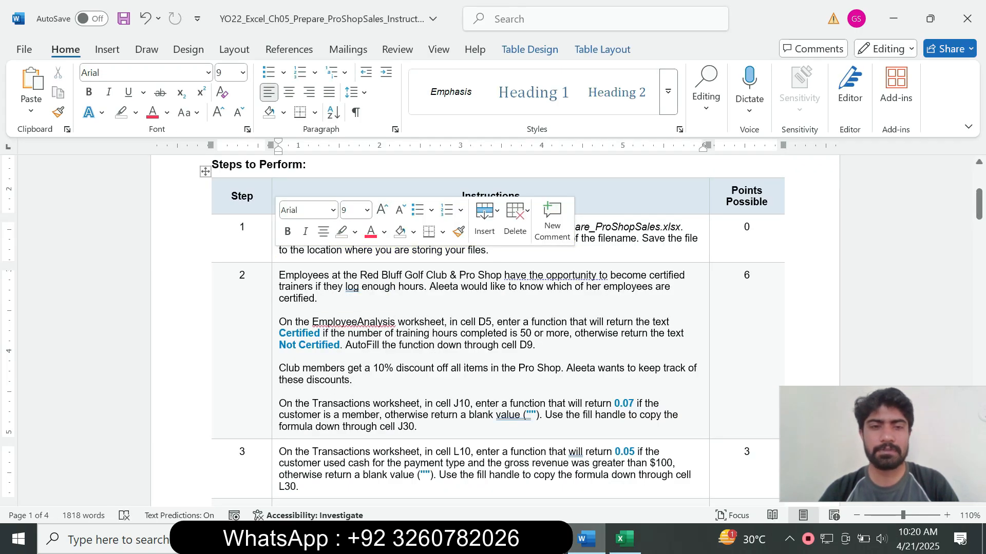
# Highlight the whole step 2 instructions cell text in turquoise and read its opening paragraph.
pyautogui.click(275, 299)
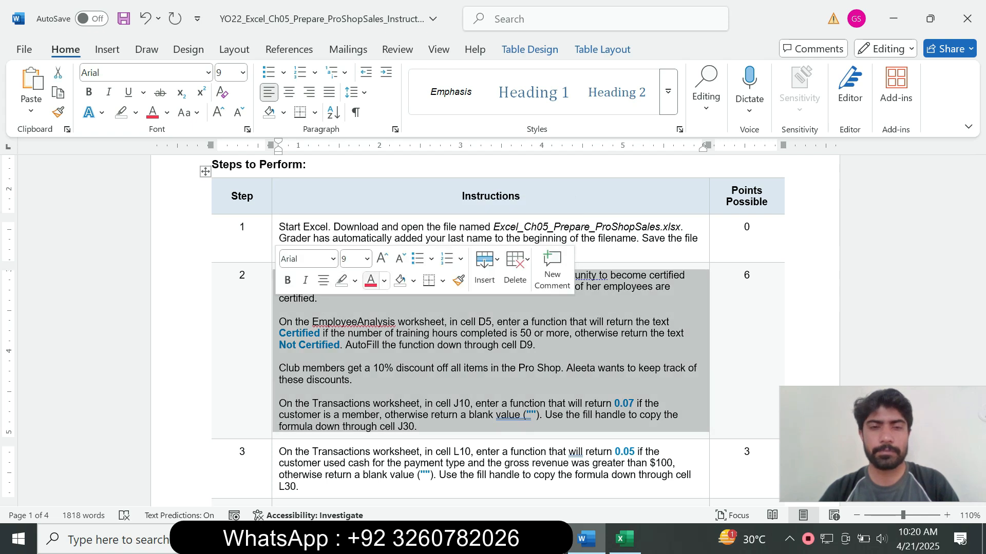
pyautogui.click(355, 280)
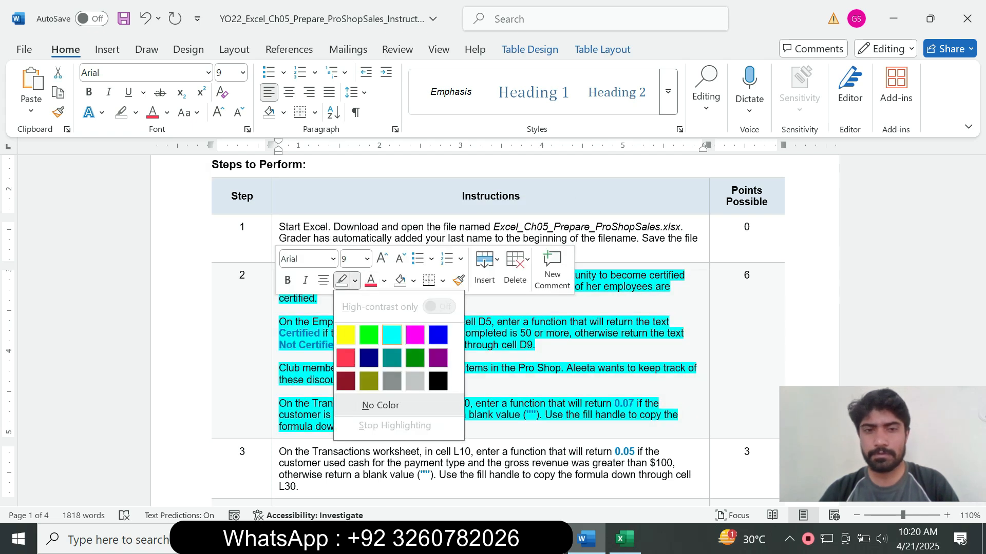
pyautogui.click(392, 335)
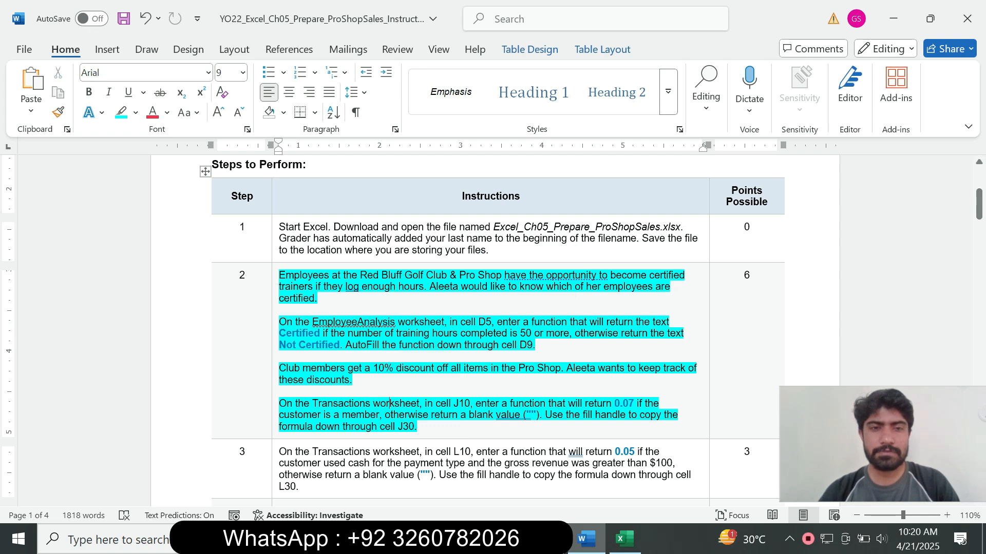
pyautogui.moveTo(279, 275); pyautogui.dragTo(317, 299)
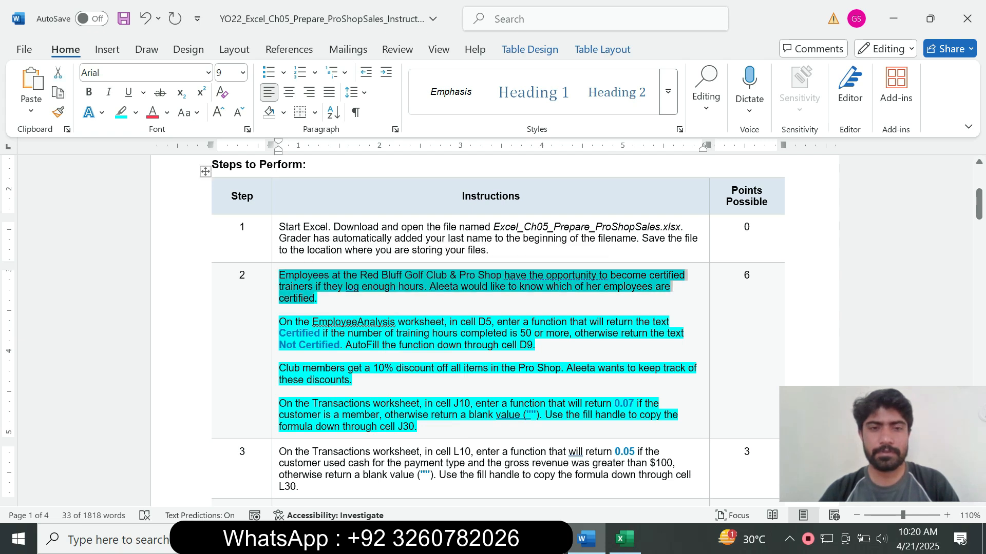
pyautogui.click(353, 334)
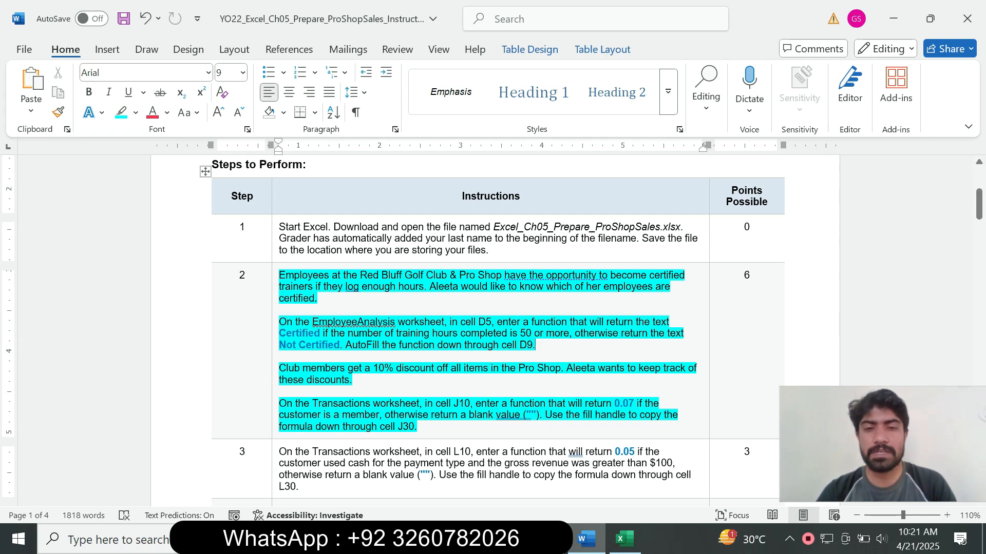
# Switch to the Excel workbook and open the EmployeeAnalysis worksheet named in the step 2 instructions.
pyautogui.moveTo(313, 322); pyautogui.dragTo(444, 322)
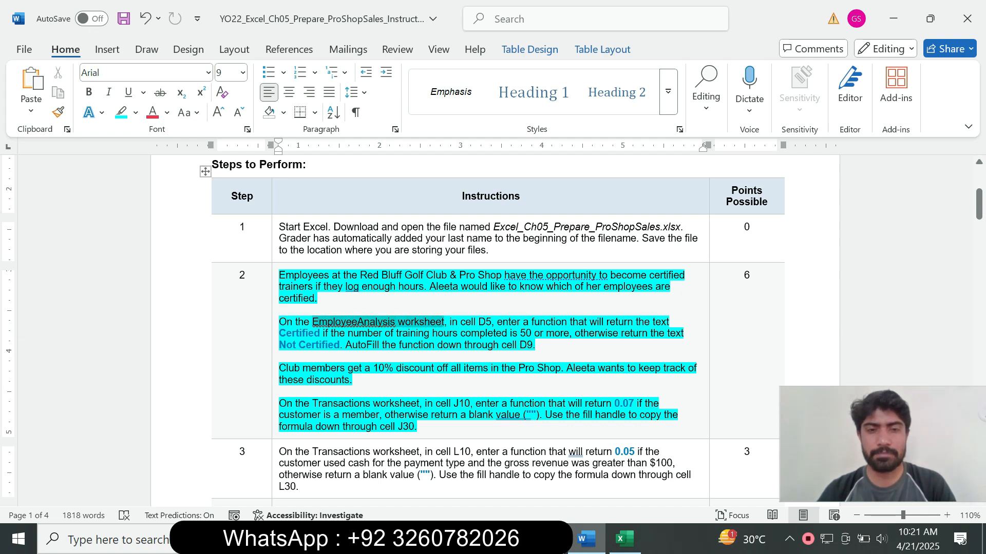
pyautogui.click(624, 538)
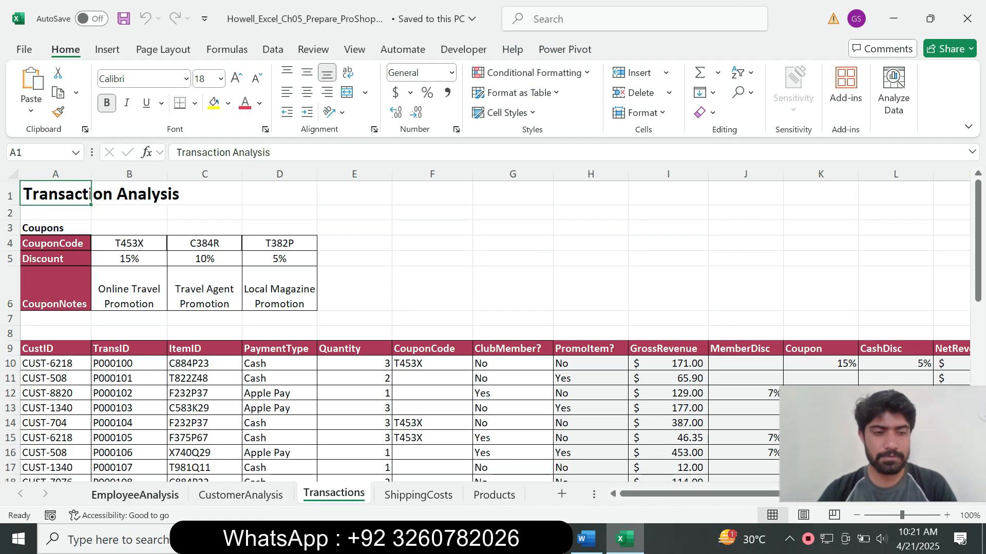
pyautogui.click(135, 495)
pyautogui.click(586, 538)
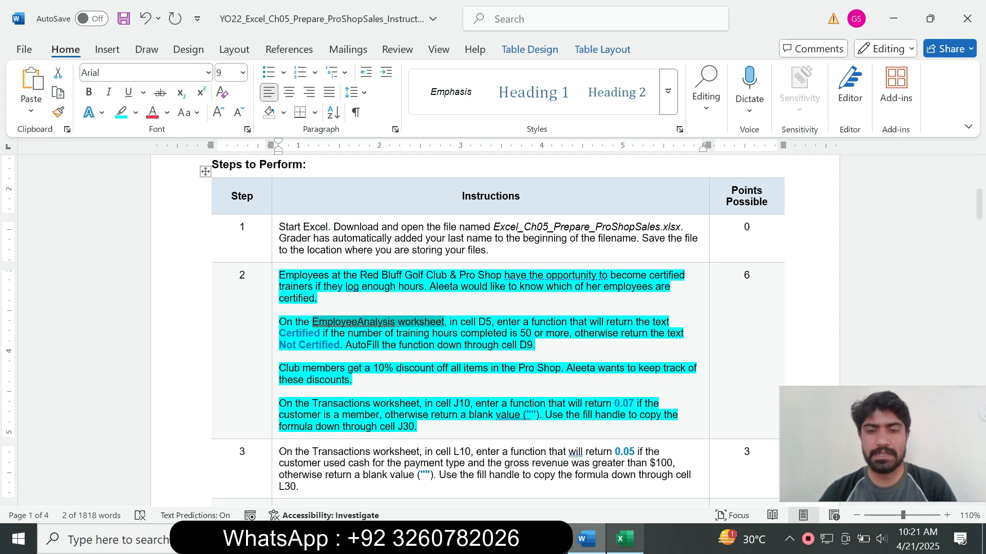
pyautogui.click(624, 539)
# Start an IF function in cell D5 of EmployeeAnalysis with a logical test on C5 using the >= operator.
pyautogui.click(355, 290)
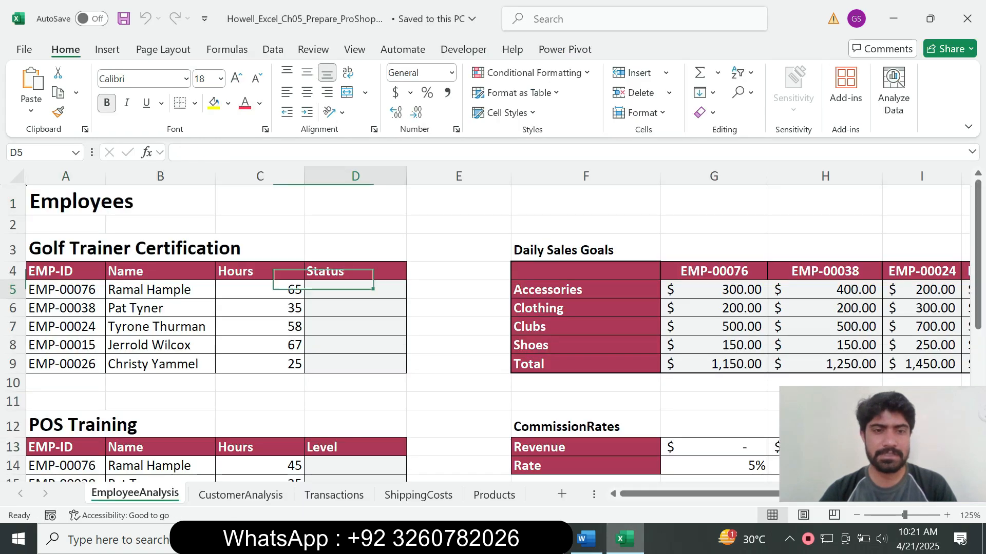
pyautogui.click(586, 539)
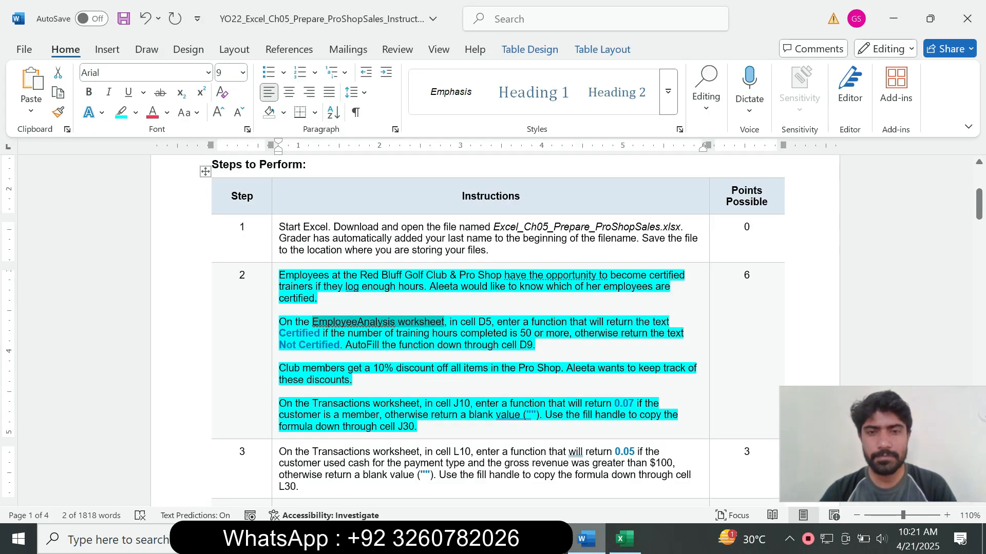
pyautogui.click(625, 539)
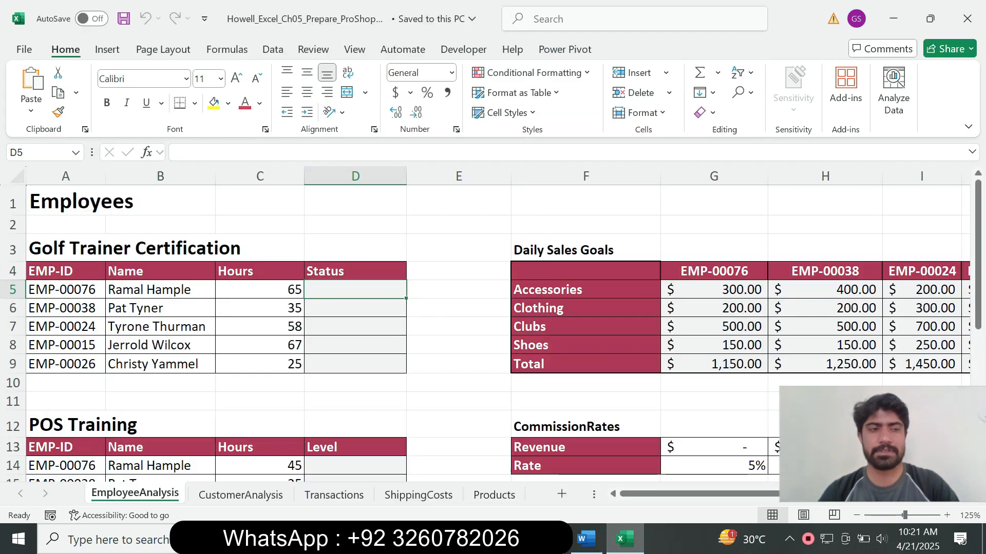
pyautogui.write('=')
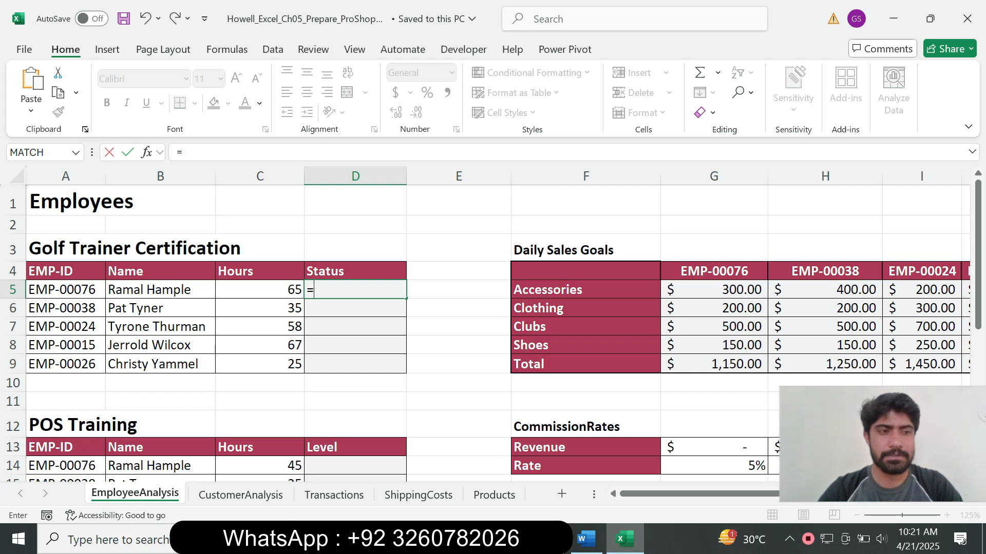
pyautogui.write('if')
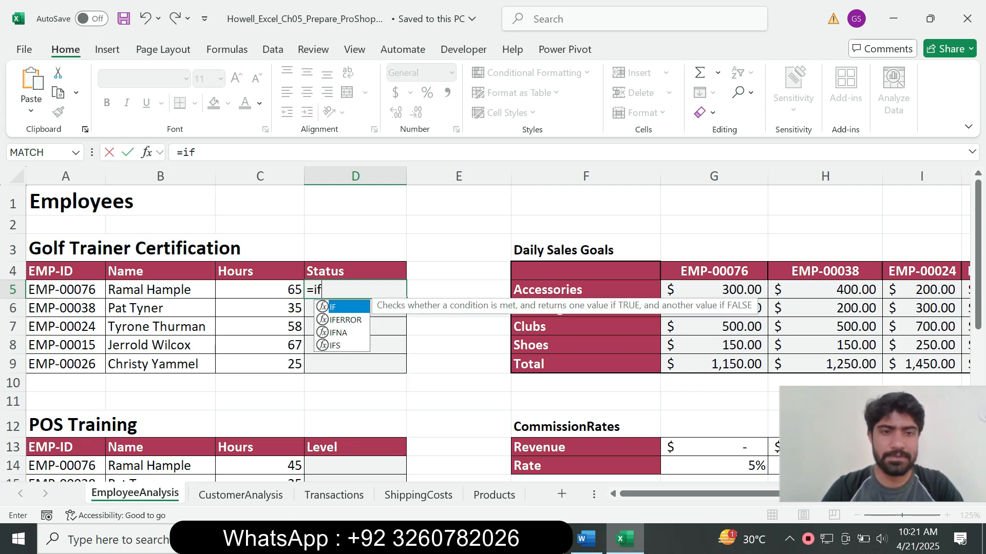
pyautogui.press('Tab')
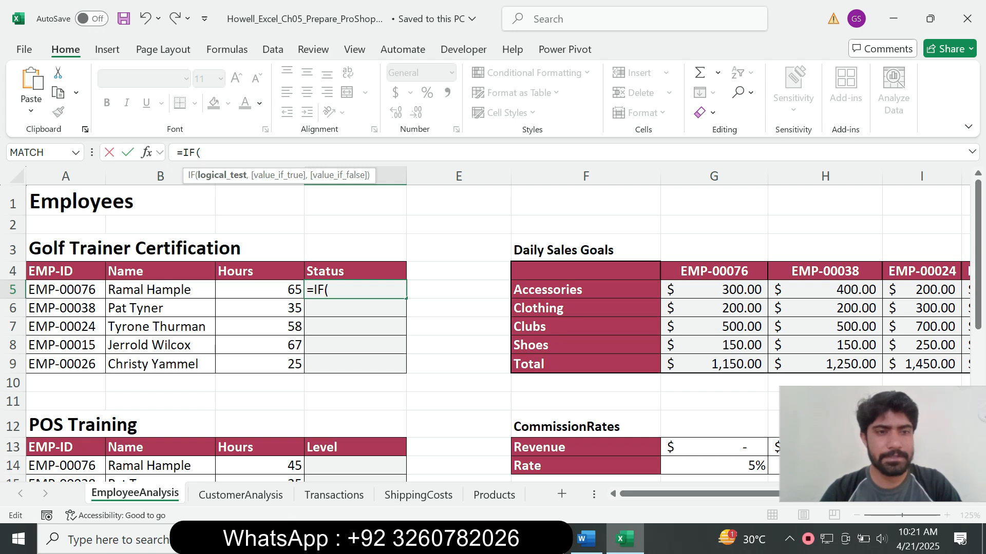
pyautogui.click(260, 290)
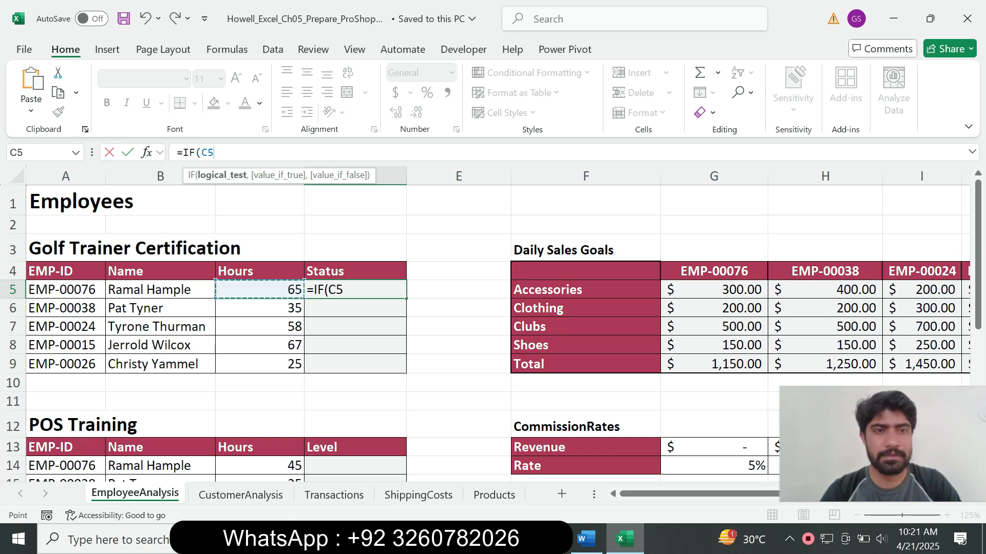
pyautogui.write('>')
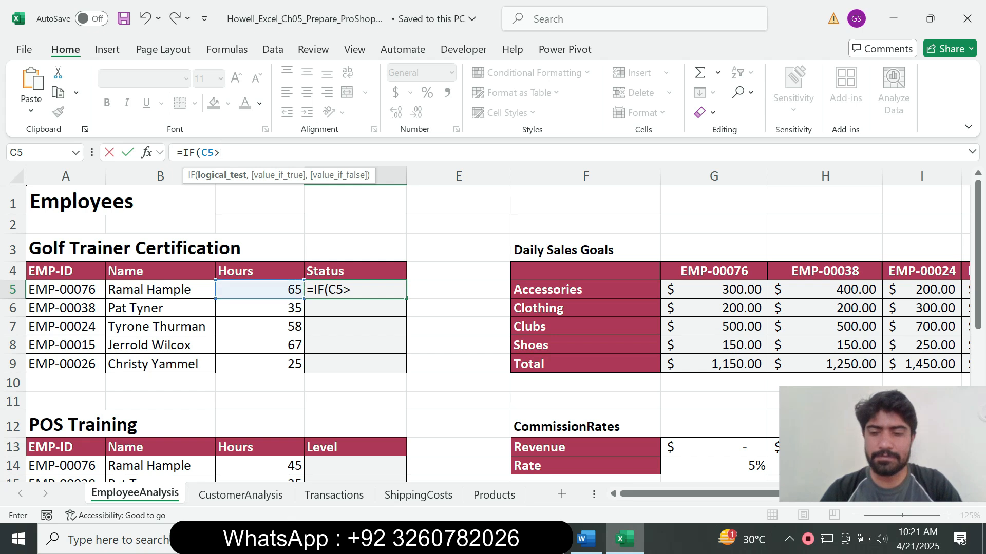
pyautogui.write('=')
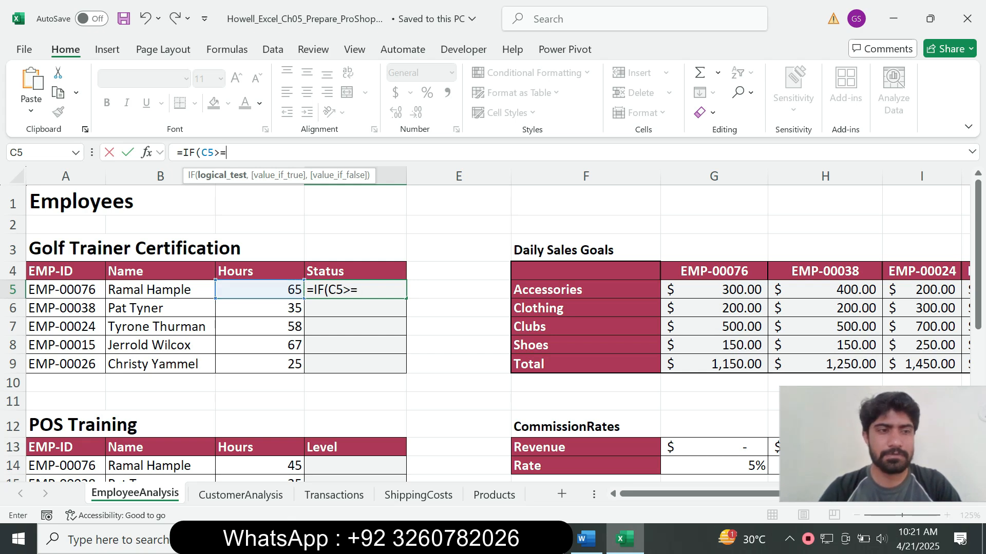
pyautogui.write('"')
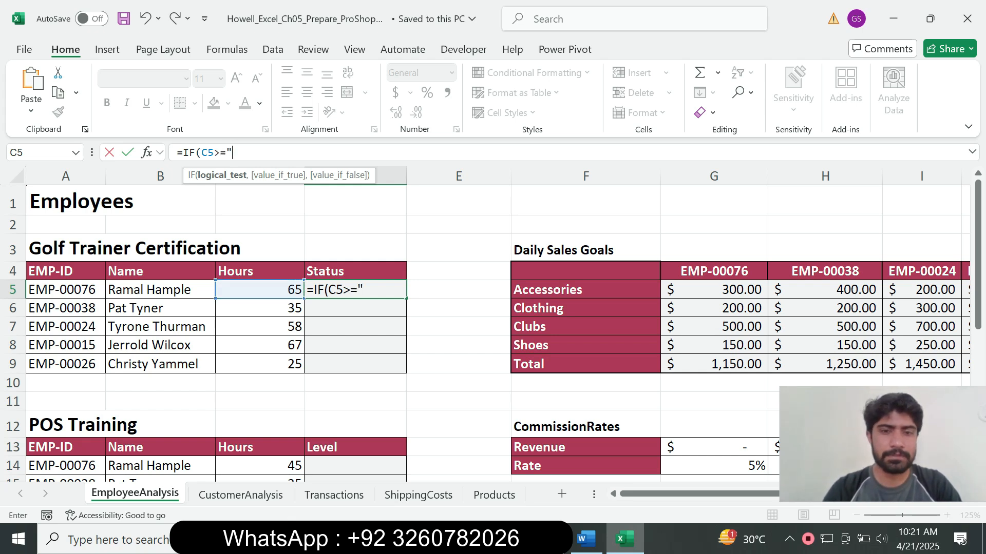
# Copy the text Certified from the Word instructions into the D5 formula as a quoted value after >=, followed by a comma.
pyautogui.click(586, 539)
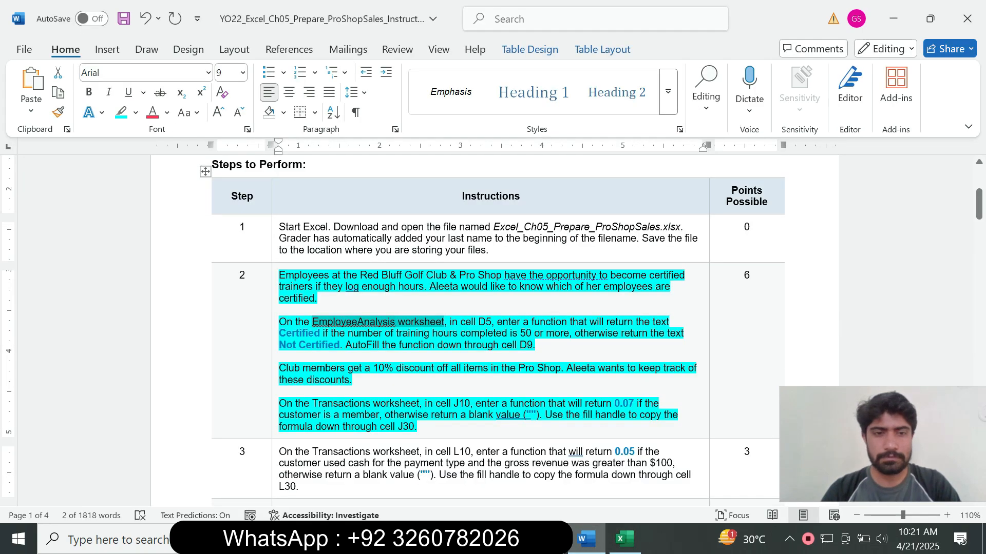
pyautogui.moveTo(280, 333); pyautogui.dragTo(319, 333)
pyautogui.hotkey('ctrl', 'c')
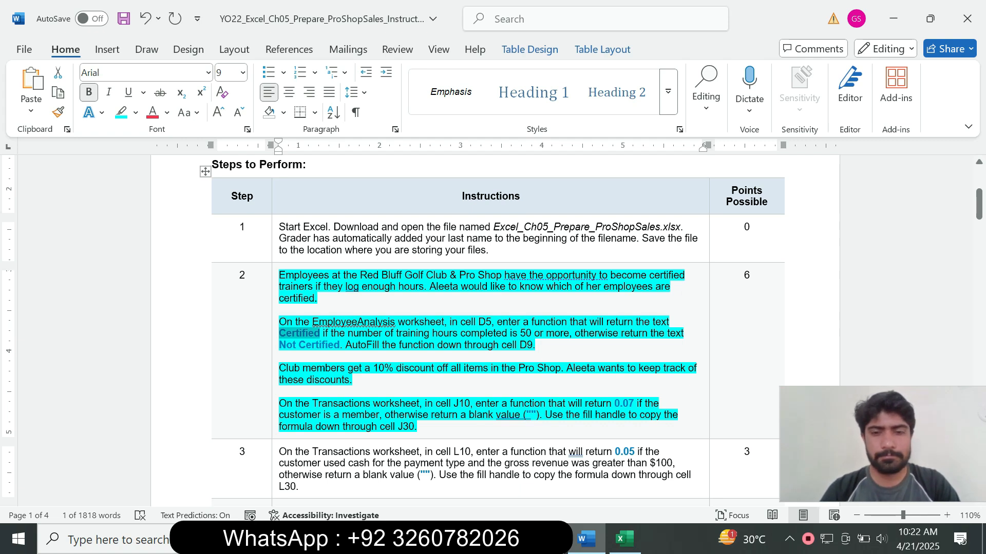
pyautogui.click(624, 539)
pyautogui.hotkey('ctrl', 'v')
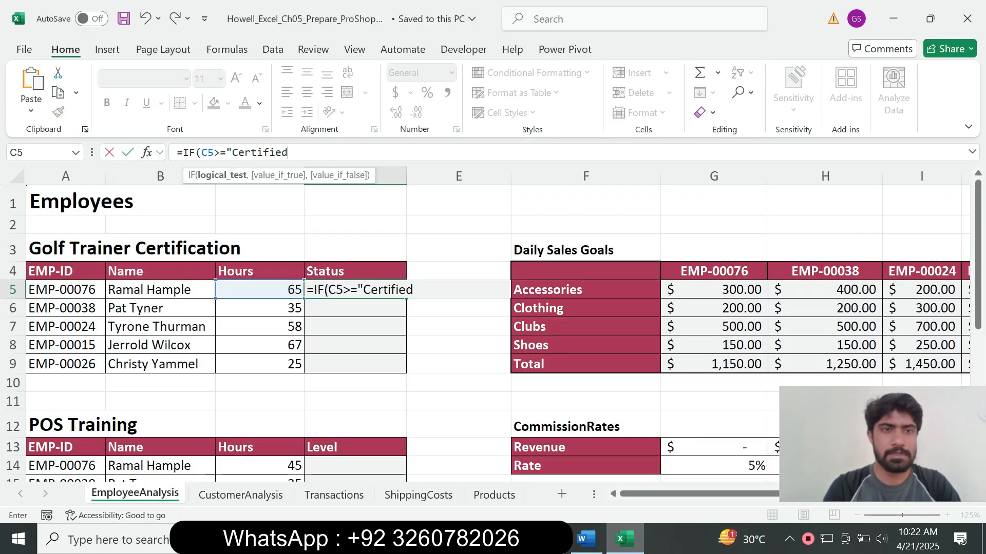
pyautogui.write('"')
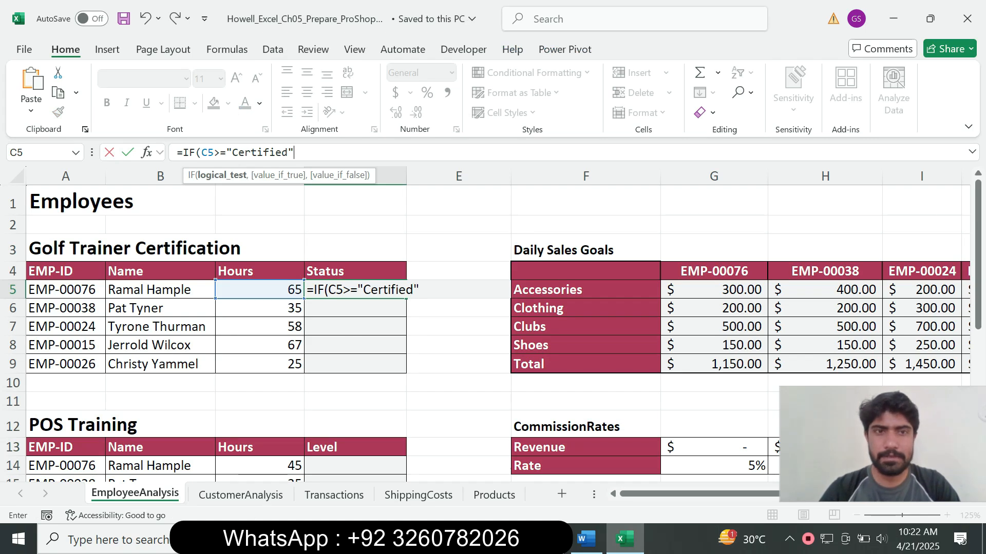
pyautogui.write(',')
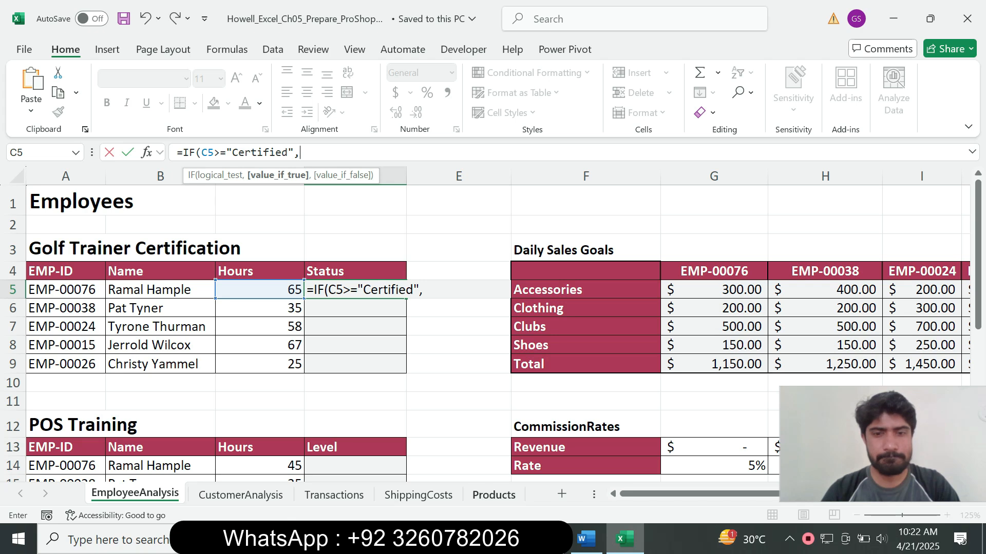
# Add "Not Certified" from the Word instructions as the next argument and enter the D5 formula =IF(C5>="Certified","Not Certified").
pyautogui.click(585, 539)
pyautogui.moveTo(280, 345); pyautogui.dragTo(339, 345)
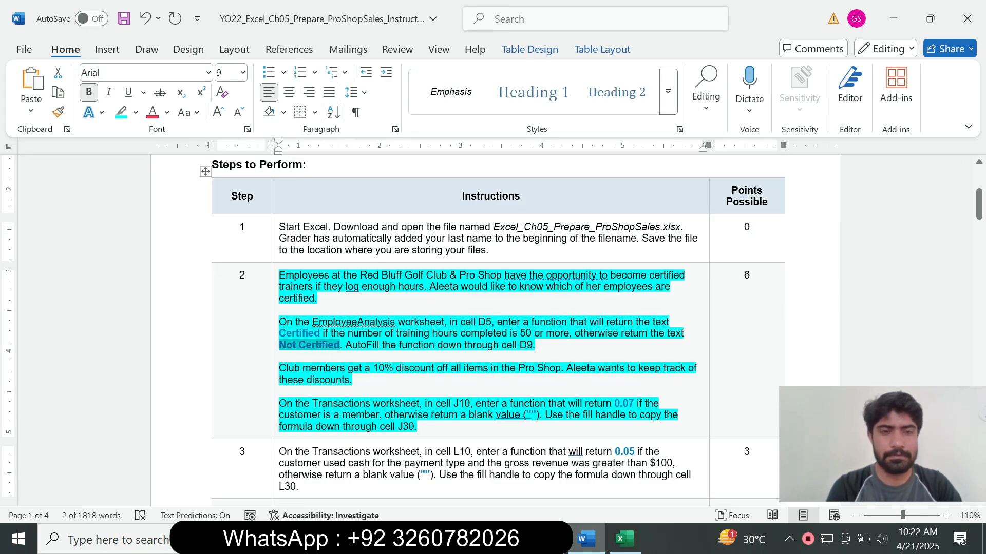
pyautogui.click(624, 539)
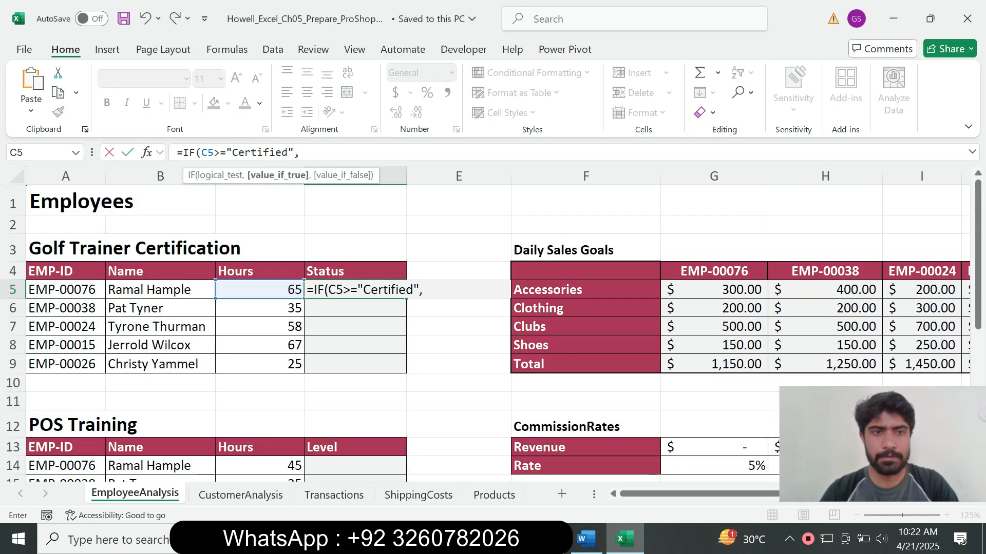
pyautogui.write('"')
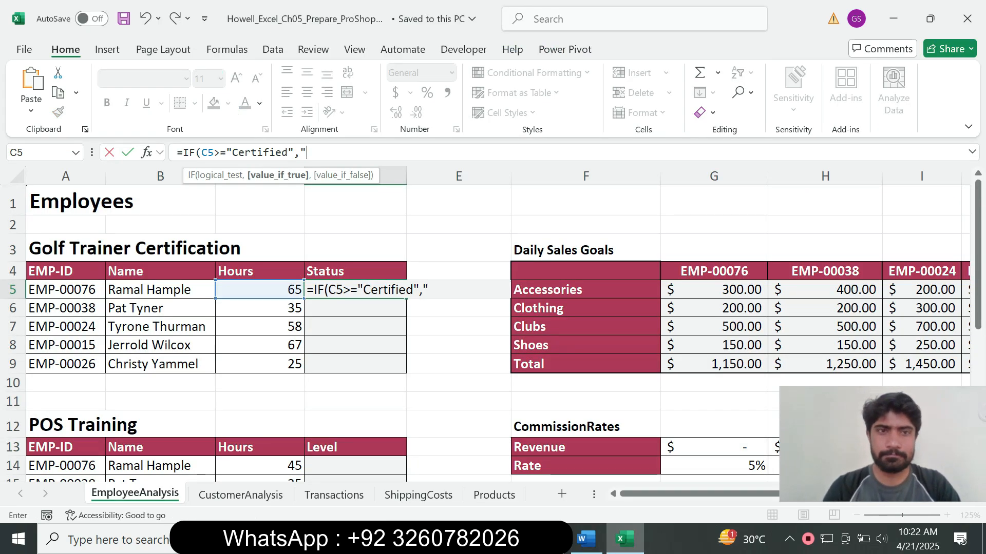
pyautogui.write('Not Certified"')
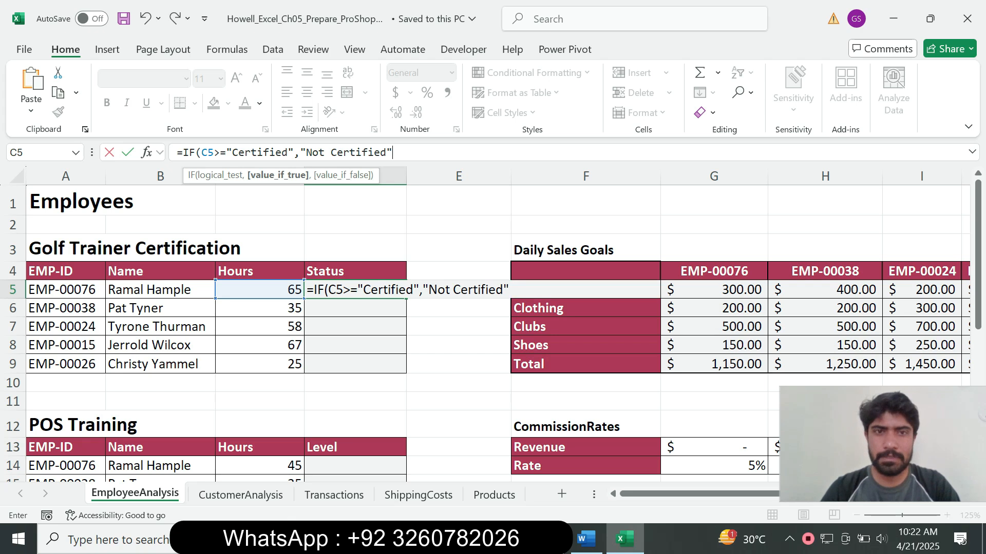
pyautogui.write(')')
pyautogui.press('Return')
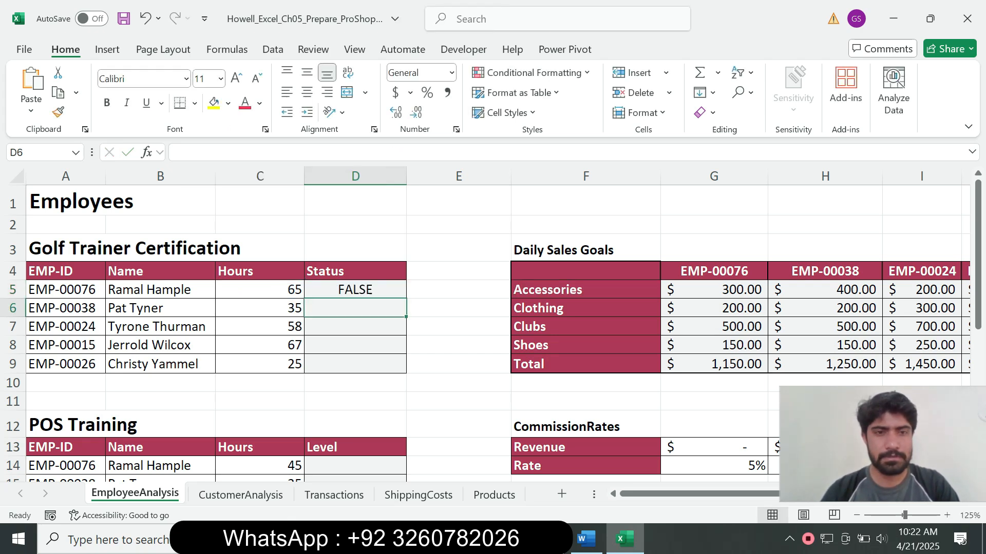
# Insert 50 and a comma after >= in D5 so the formula reads =IF(C5>=50,"Certified","Not Certified").
pyautogui.click(355, 289)
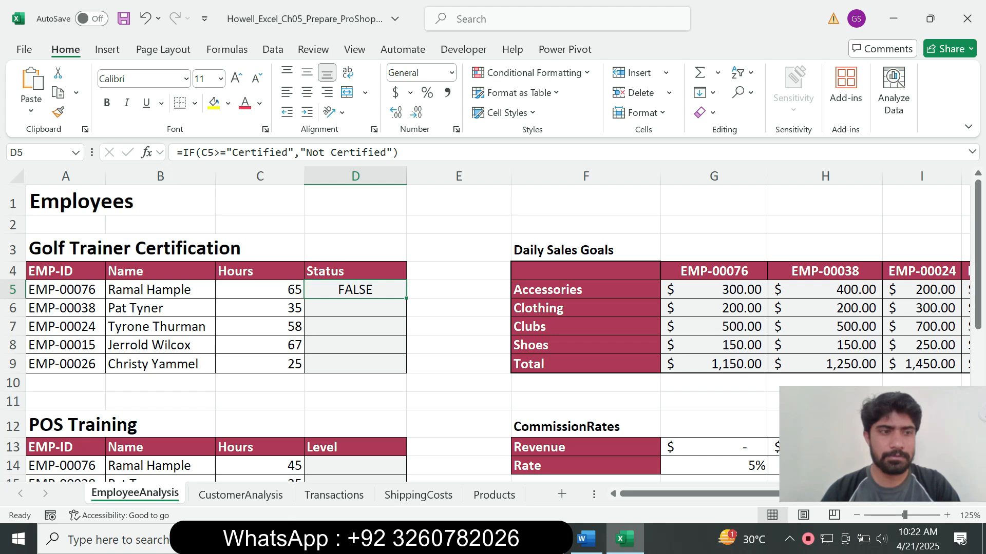
pyautogui.click(226, 153)
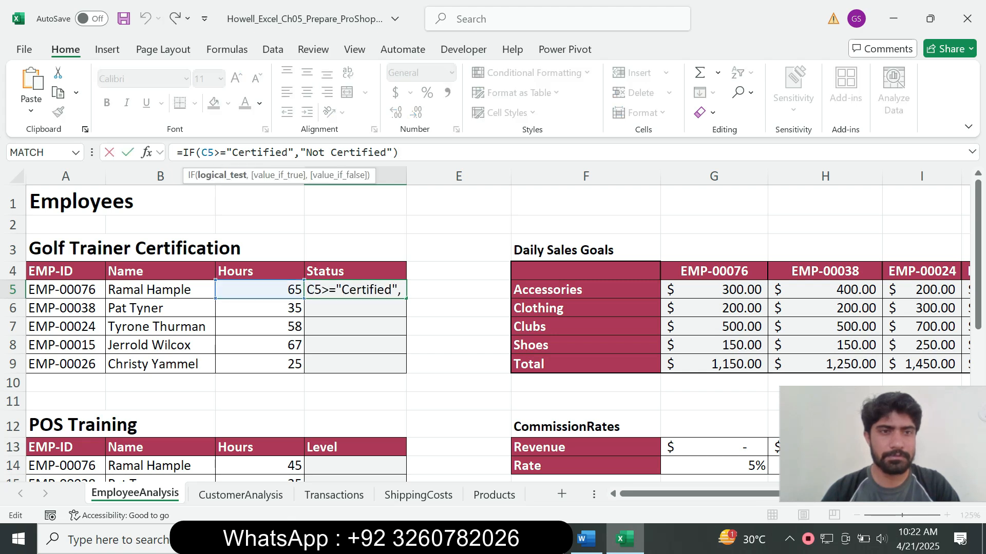
pyautogui.write('50')
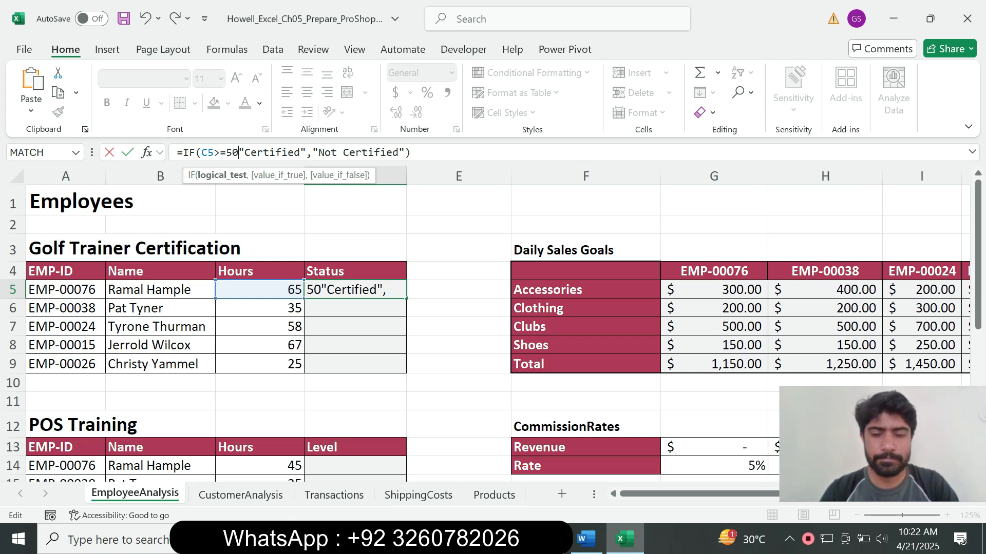
pyautogui.write(',')
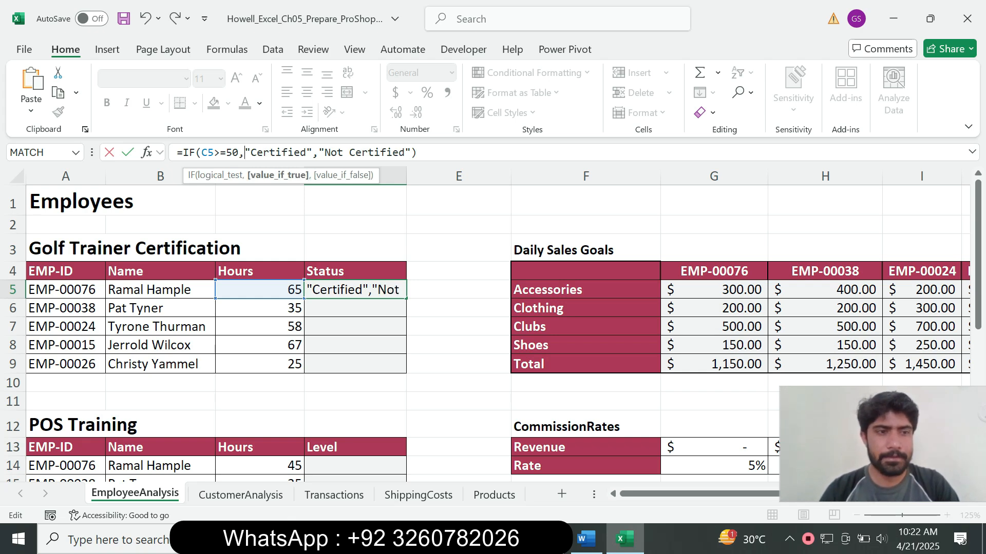
pyautogui.press('Return')
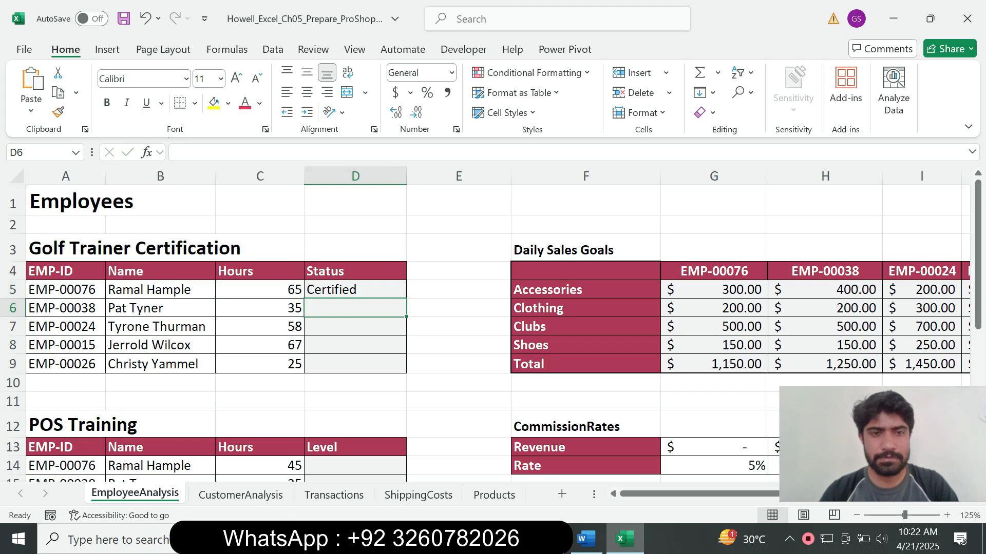
# Check the AutoFill instruction in Word, then fill the D5 formula down through D9 in the Excel workbook without formatting.
pyautogui.click(355, 289)
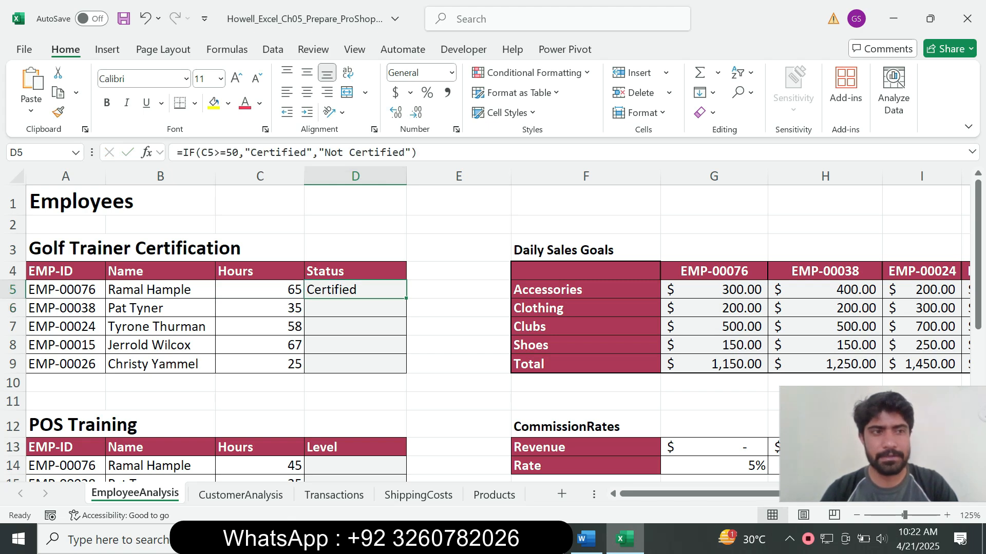
pyautogui.click(586, 538)
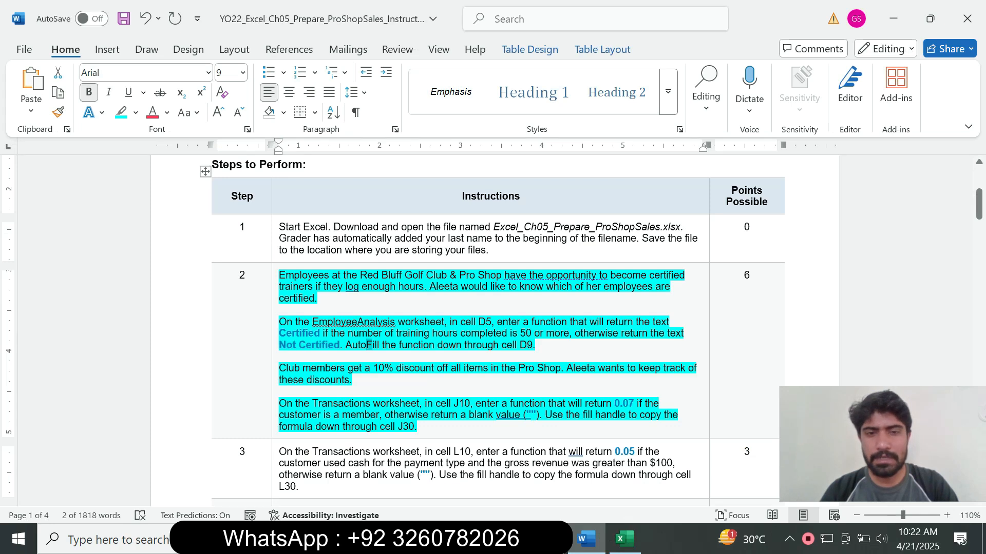
pyautogui.click(468, 368)
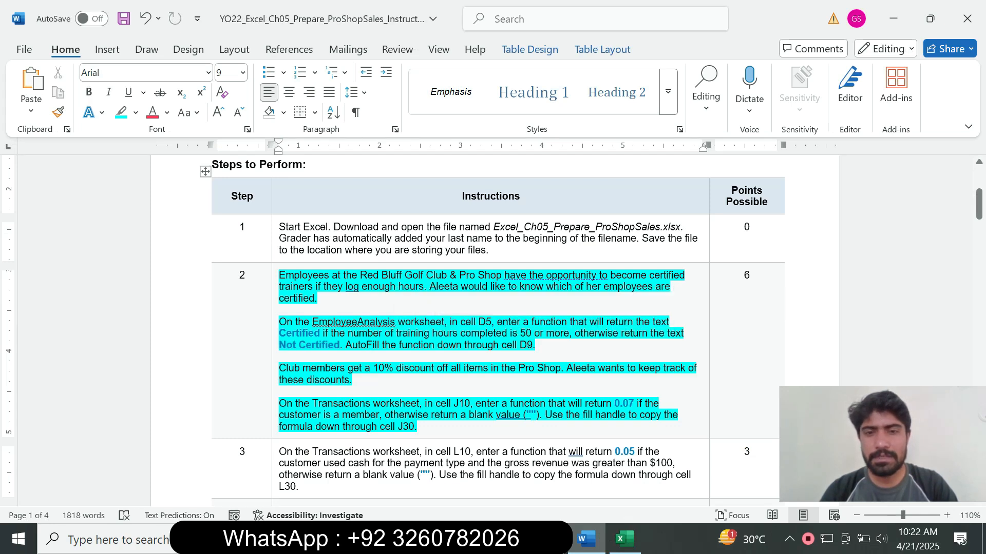
pyautogui.click(624, 539)
pyautogui.moveTo(405, 298); pyautogui.dragTo(406, 369)
pyautogui.click(420, 383)
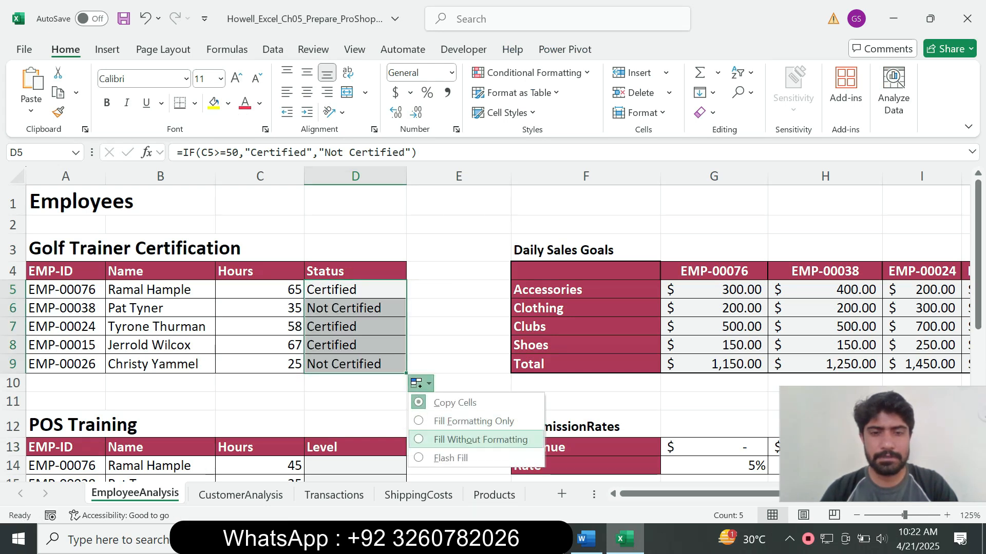
pyautogui.click(481, 439)
pyautogui.click(458, 383)
# Find the next task in the Word instructions and open the Transactions worksheet it names in the Excel workbook.
pyautogui.click(586, 538)
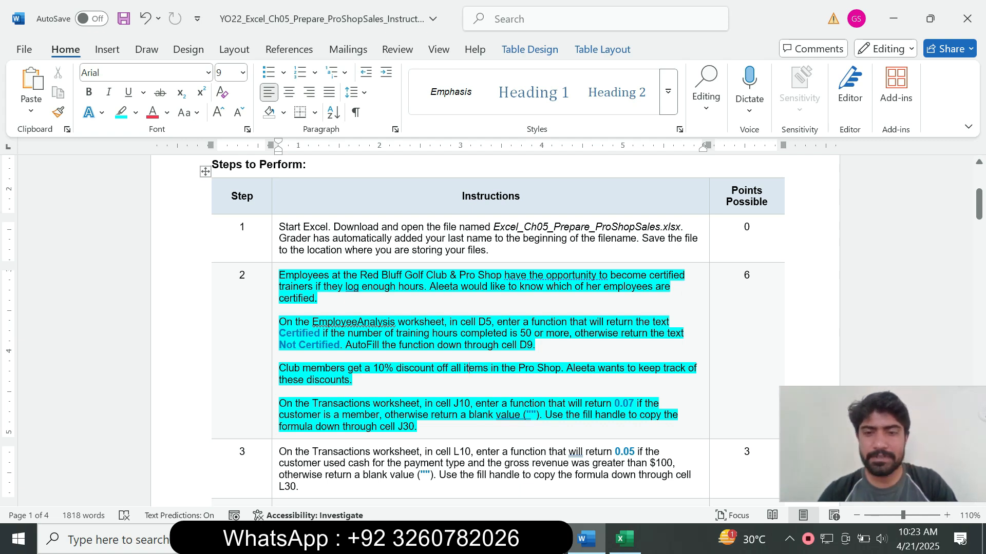
pyautogui.scroll(-5, 493, 329)
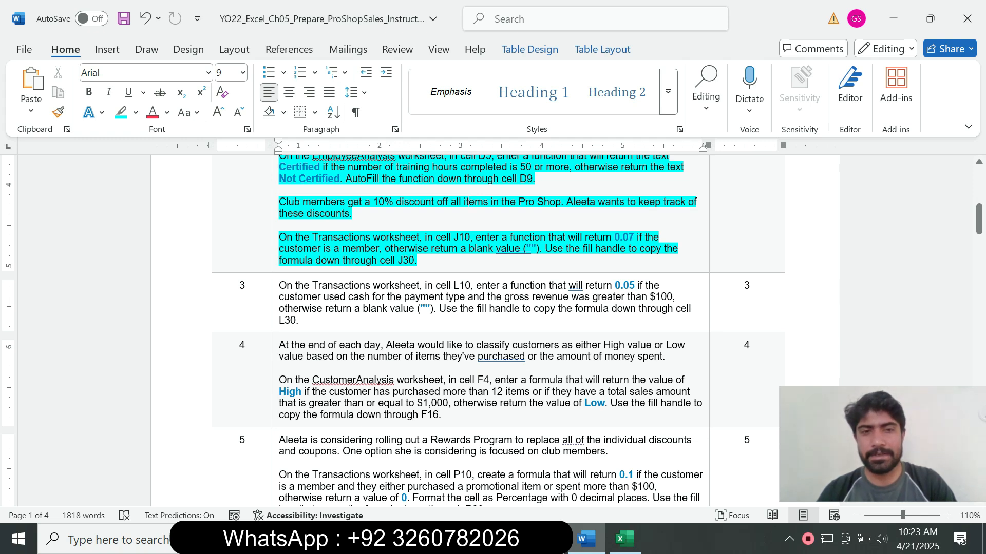
pyautogui.doubleClick(394, 237)
pyautogui.click(625, 539)
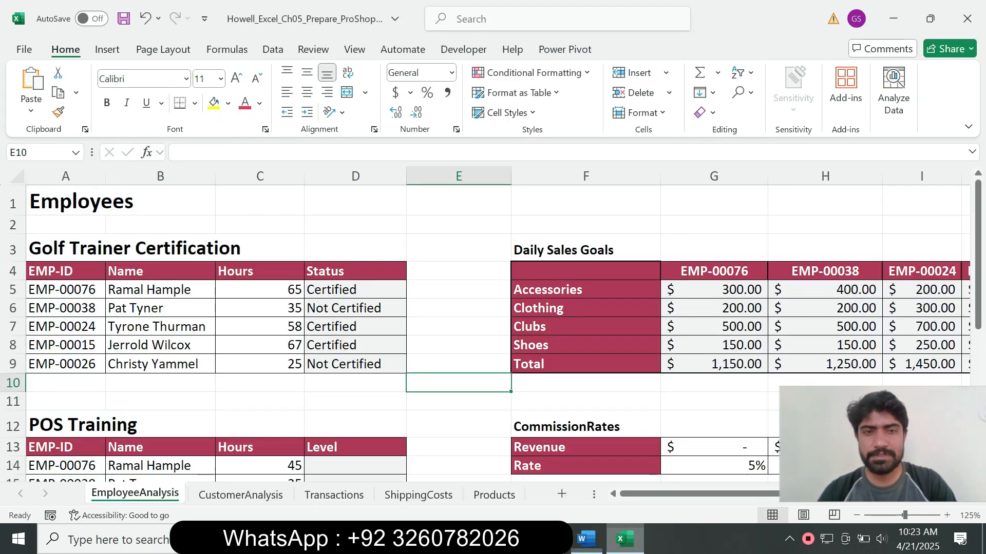
pyautogui.click(334, 495)
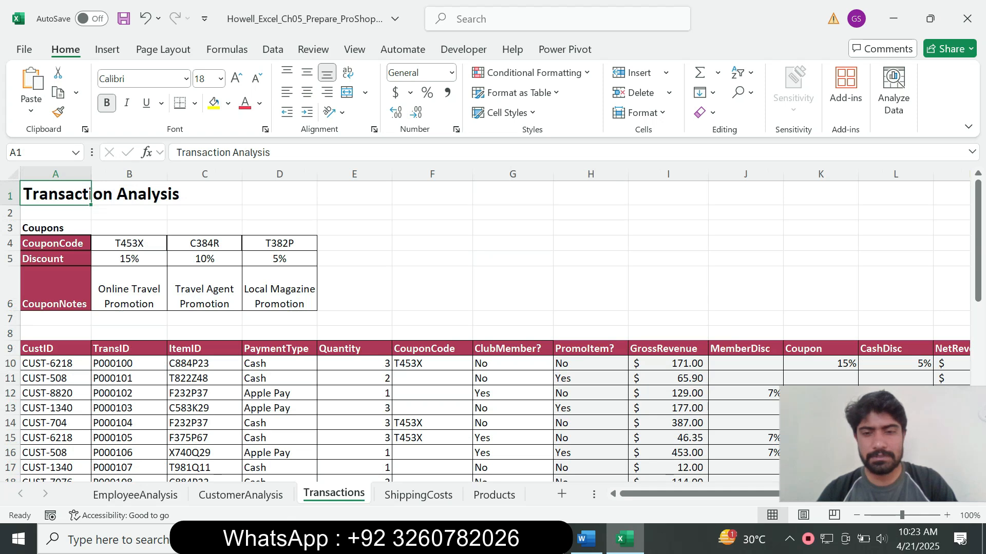
# Review the member discount instruction for J10 in Word and select cell J10 on the Transactions worksheet in Excel.
pyautogui.click(586, 539)
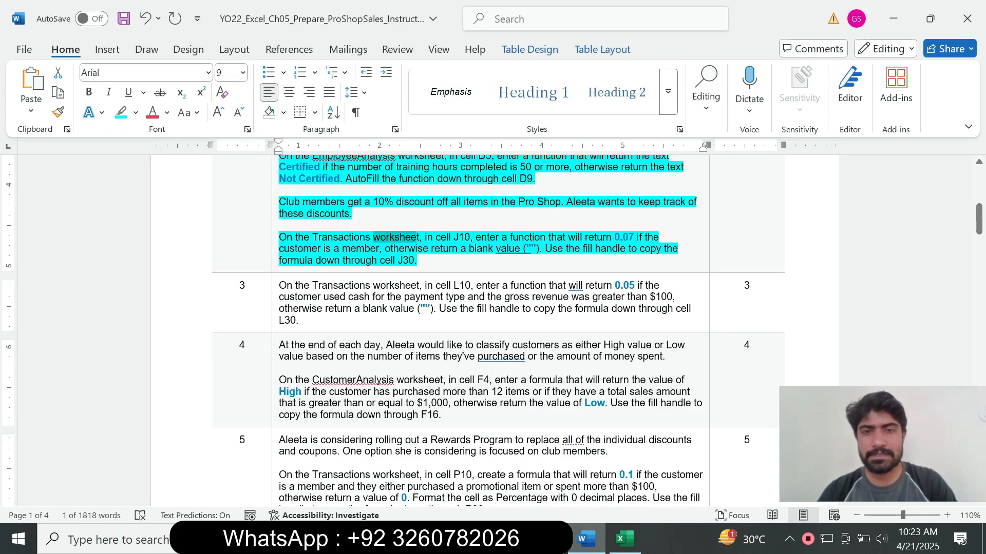
pyautogui.moveTo(435, 237); pyautogui.dragTo(519, 249)
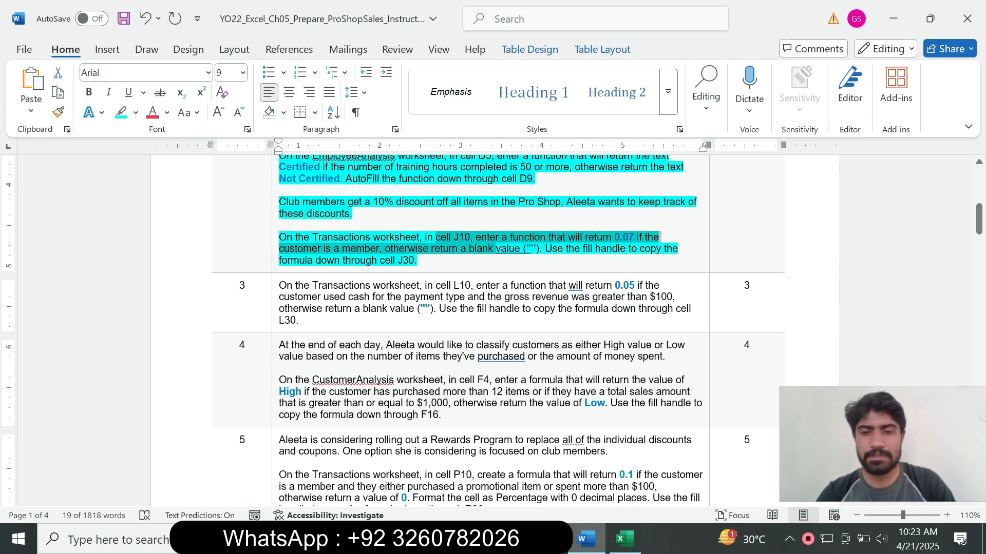
pyautogui.click(624, 539)
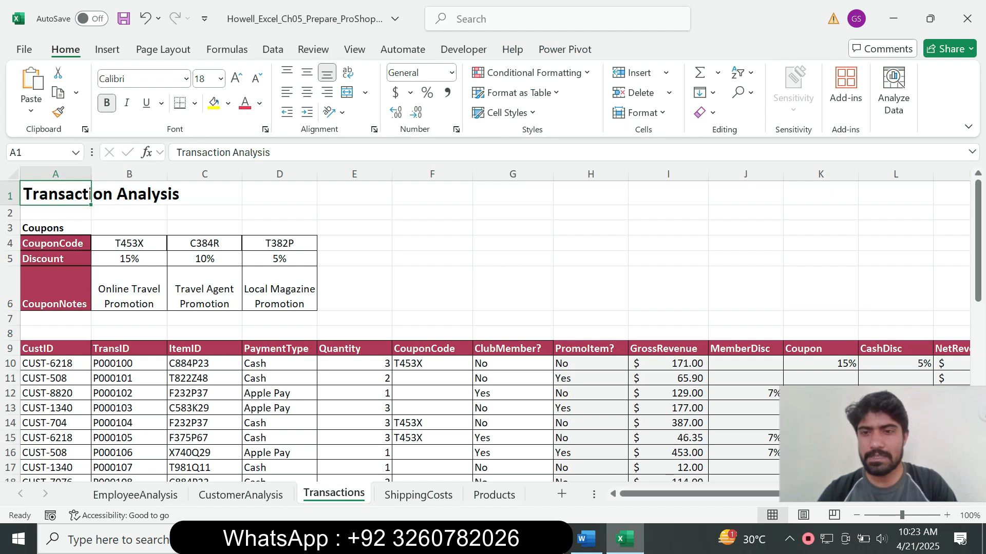
pyautogui.click(745, 364)
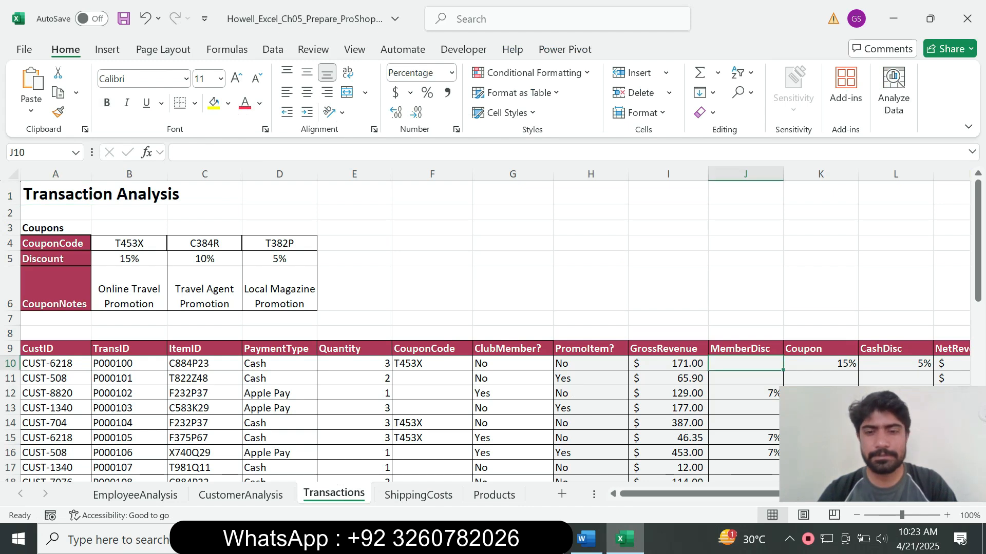
pyautogui.click(586, 539)
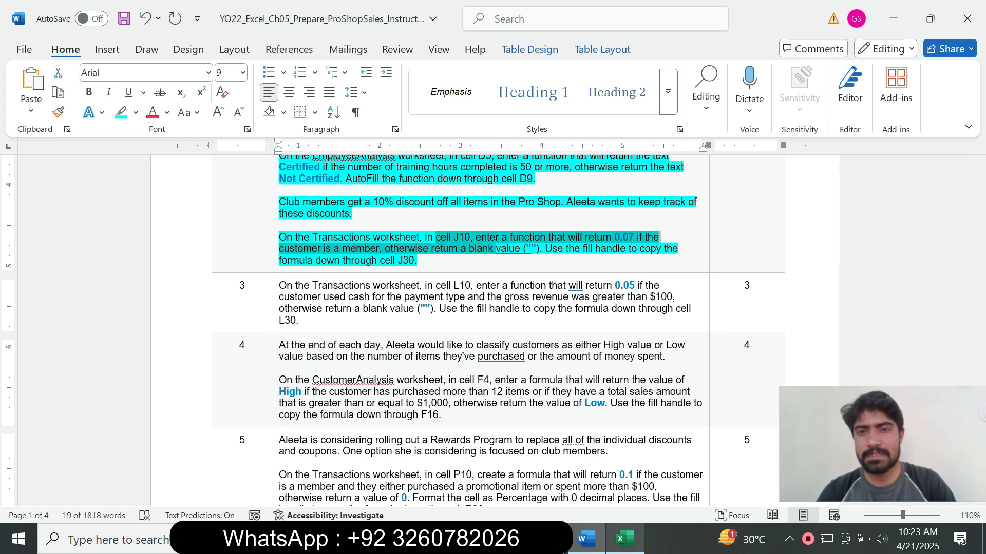
pyautogui.moveTo(624, 539)
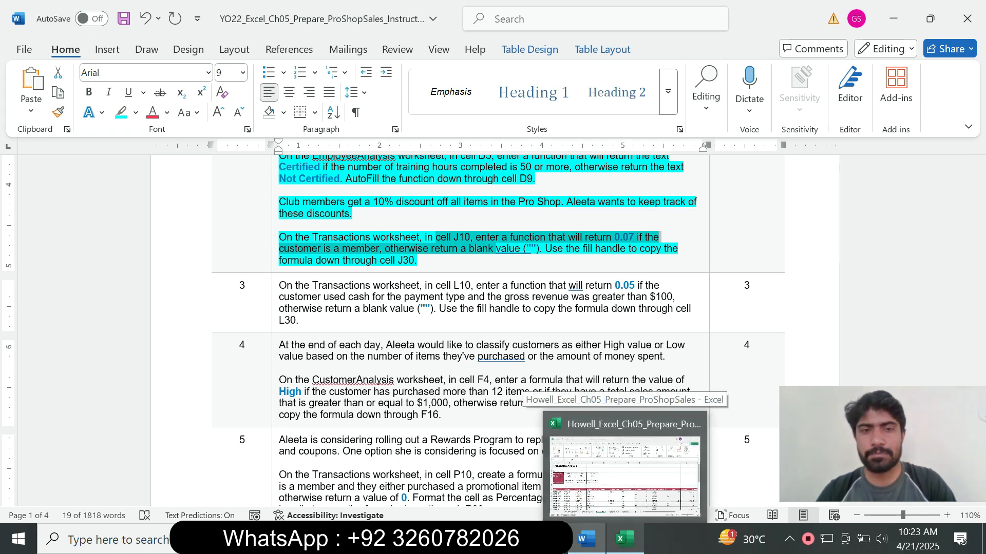
pyautogui.click(625, 540)
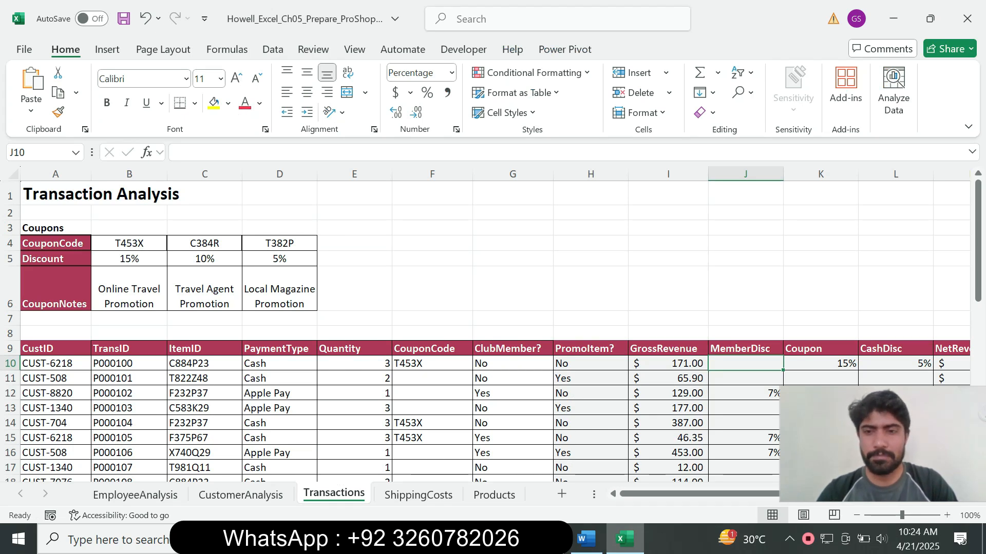
# Start an IF function in J10 with a logical test of whether ClubMember? cell G10 equals "Yes".
pyautogui.write('=')
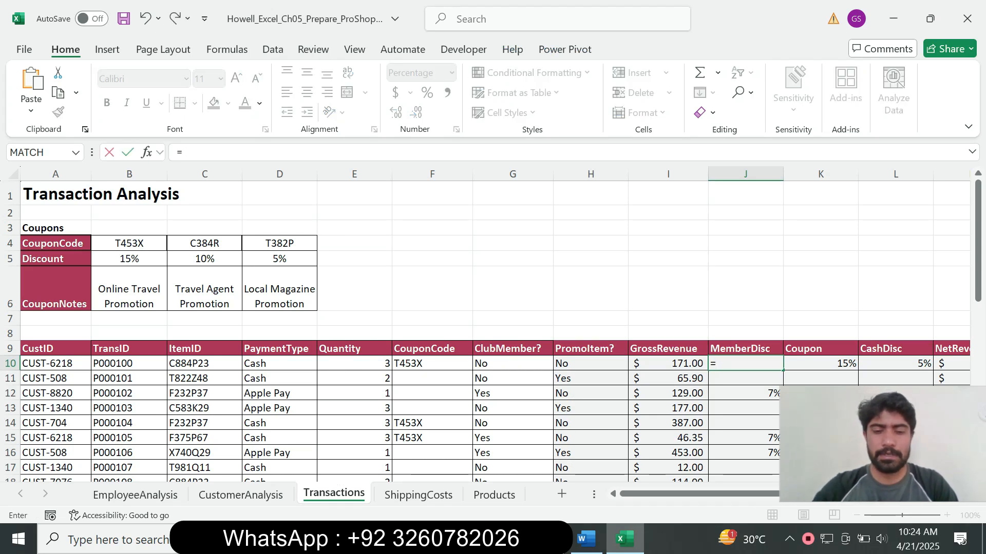
pyautogui.write('if')
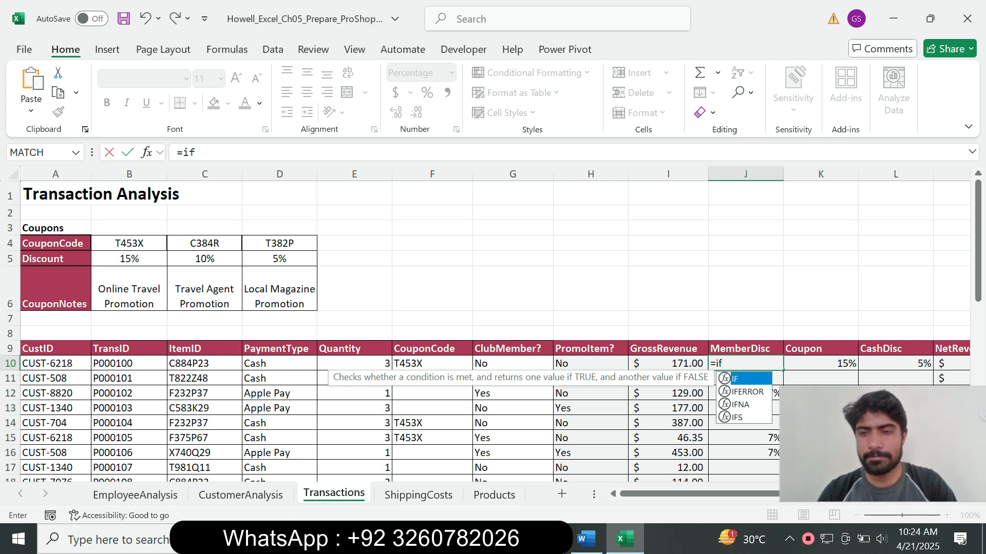
pyautogui.press('Tab')
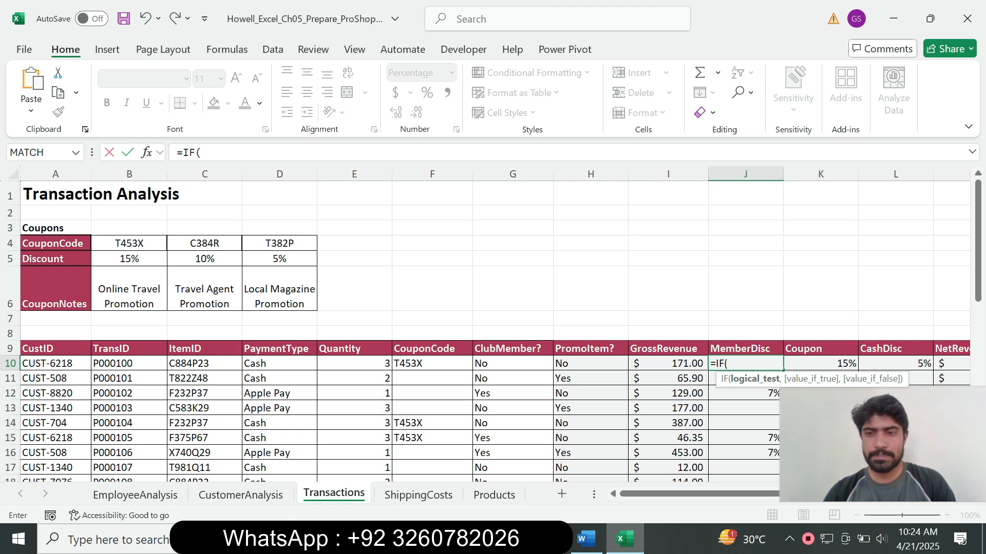
pyautogui.click(203, 153)
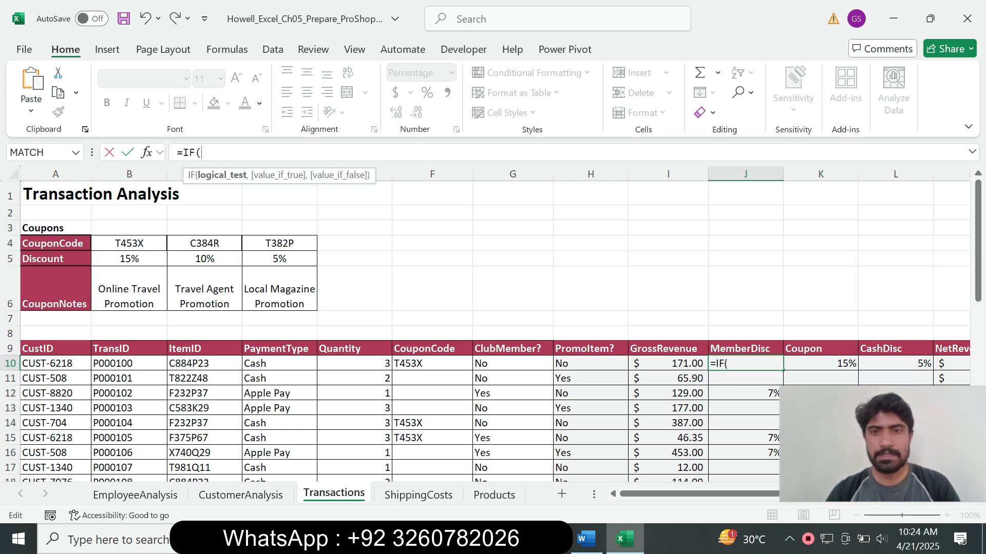
pyautogui.click(512, 364)
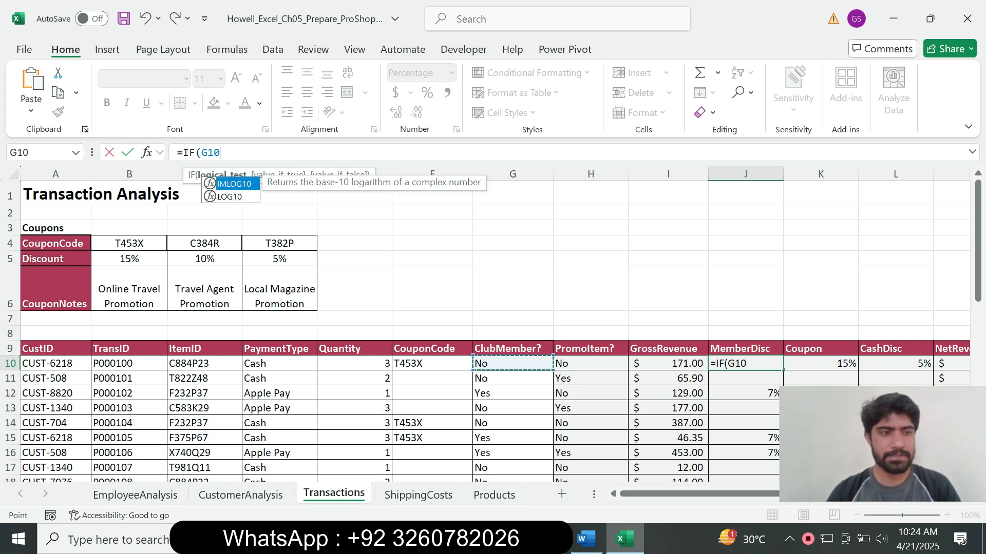
pyautogui.write('=')
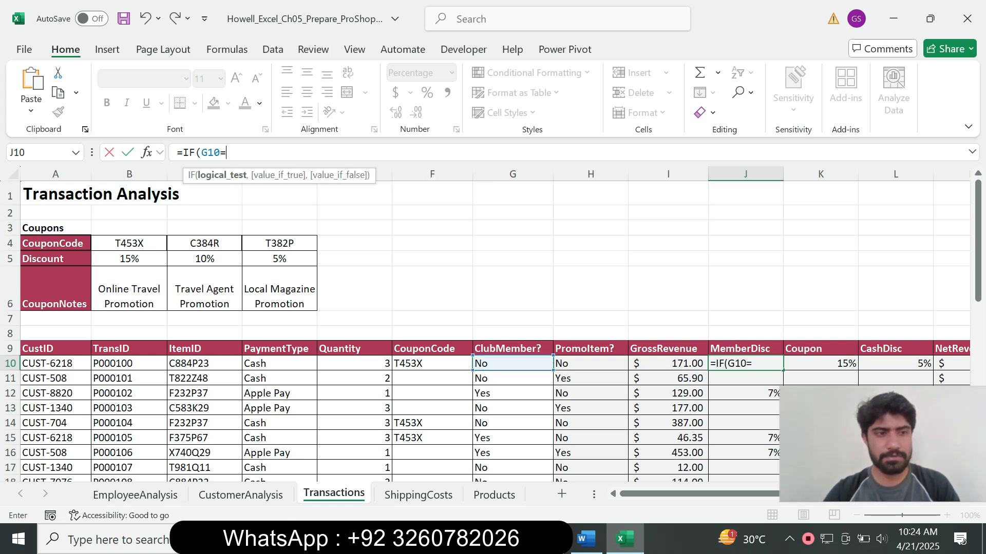
pyautogui.write('"')
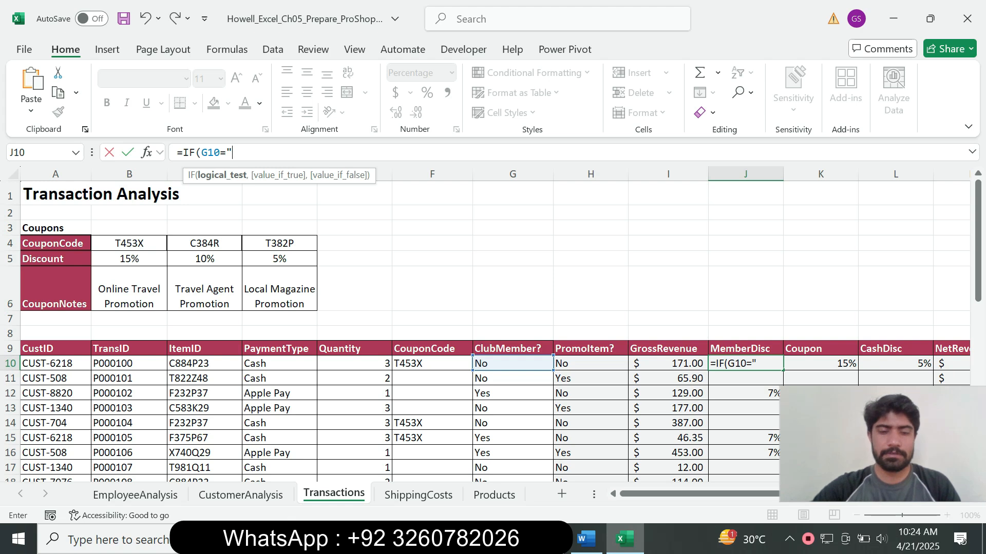
pyautogui.write('Yes')
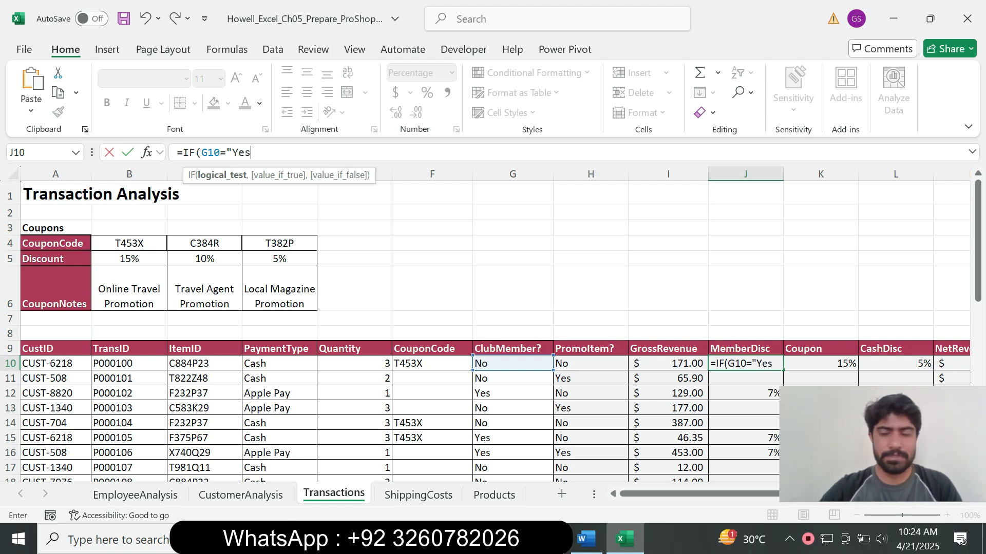
pyautogui.write('",')
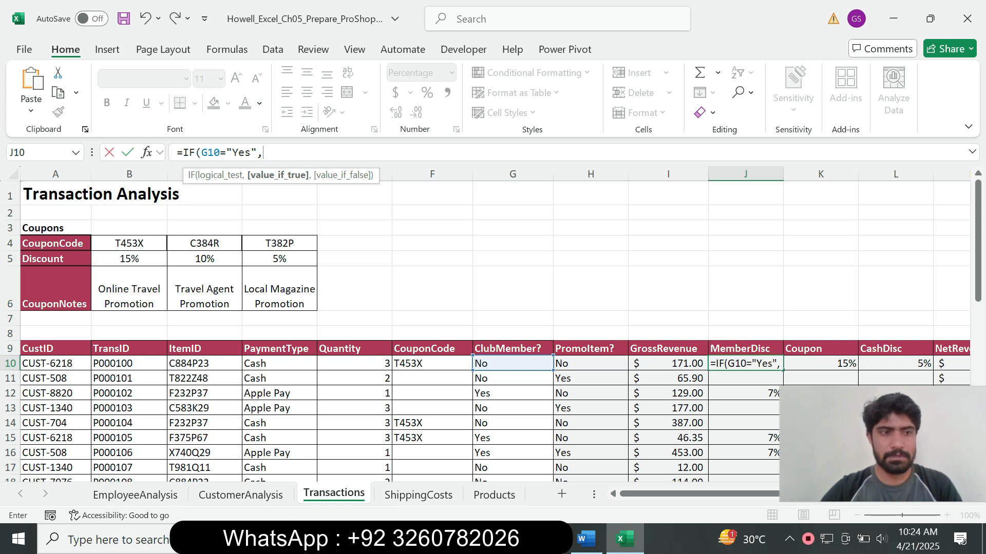
# Complete the J10 formula as =IF(G10="Yes",0.07,""), then reselect J10.
pyautogui.write('0.07')
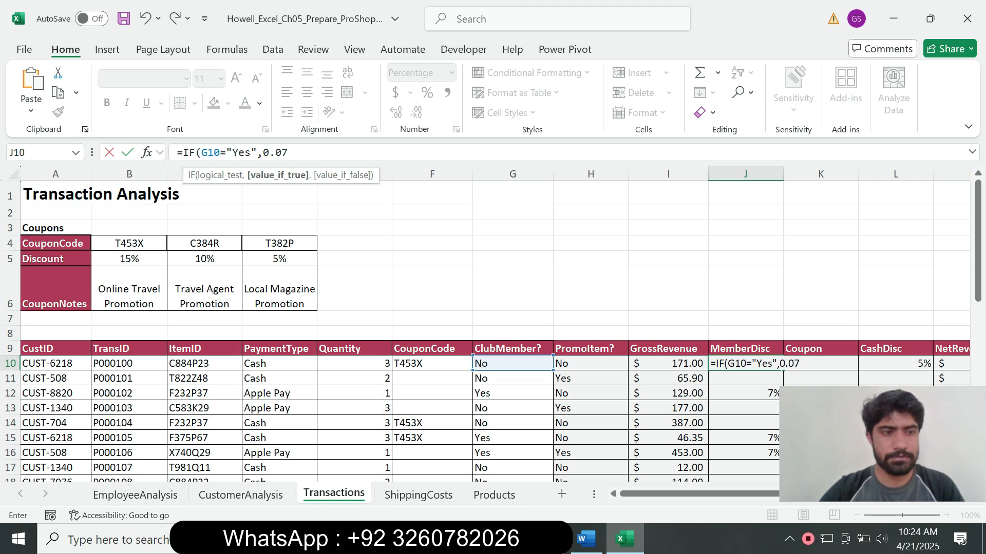
pyautogui.write(',')
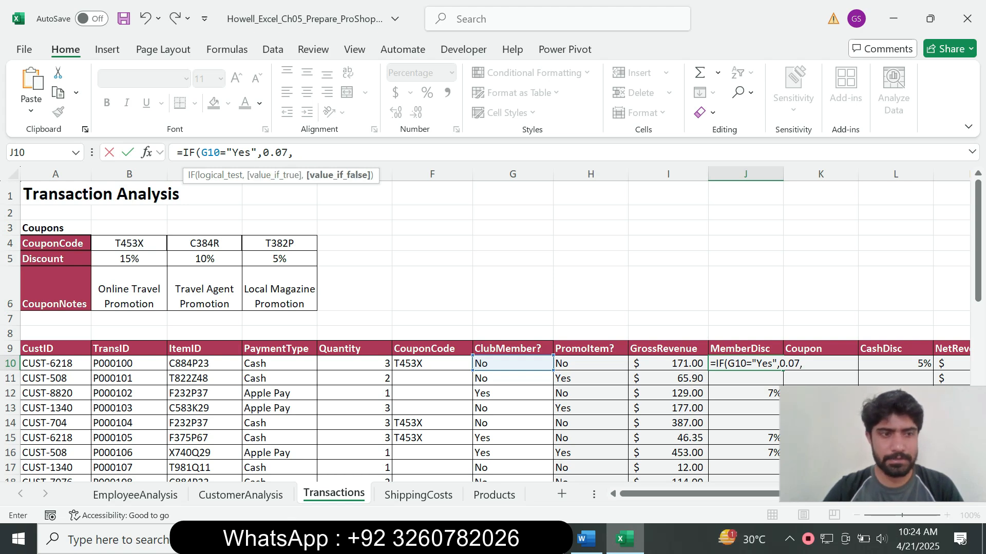
pyautogui.write('""')
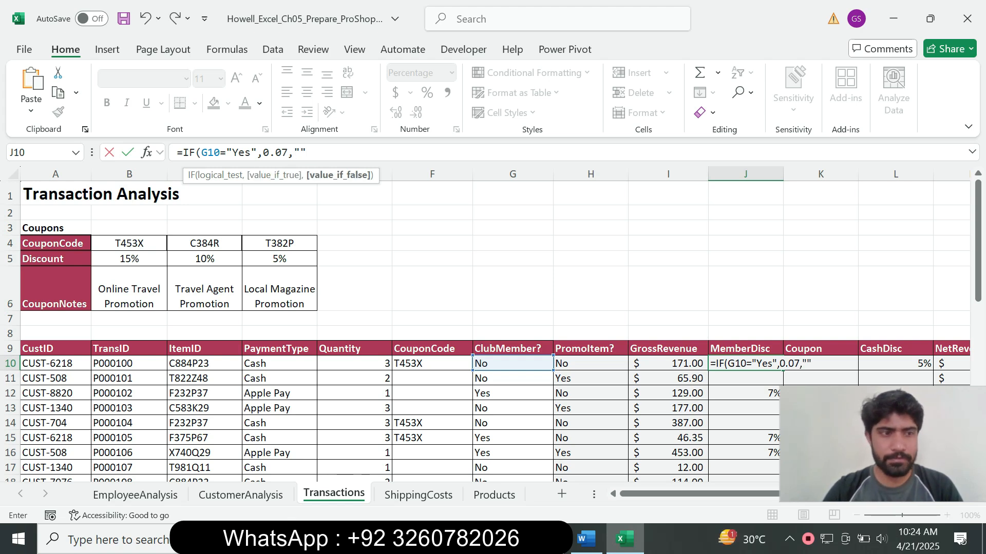
pyautogui.write('"')
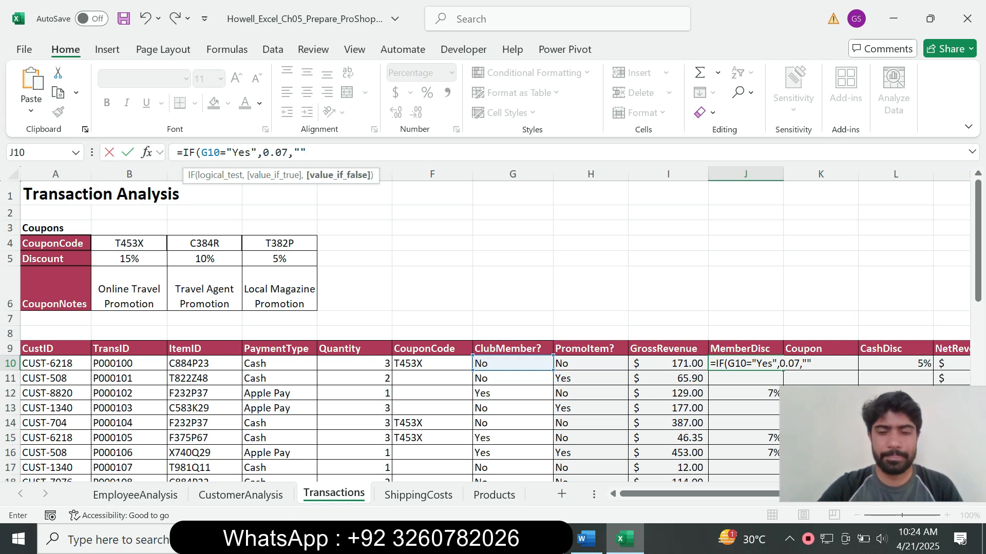
pyautogui.write(')')
pyautogui.press('Return')
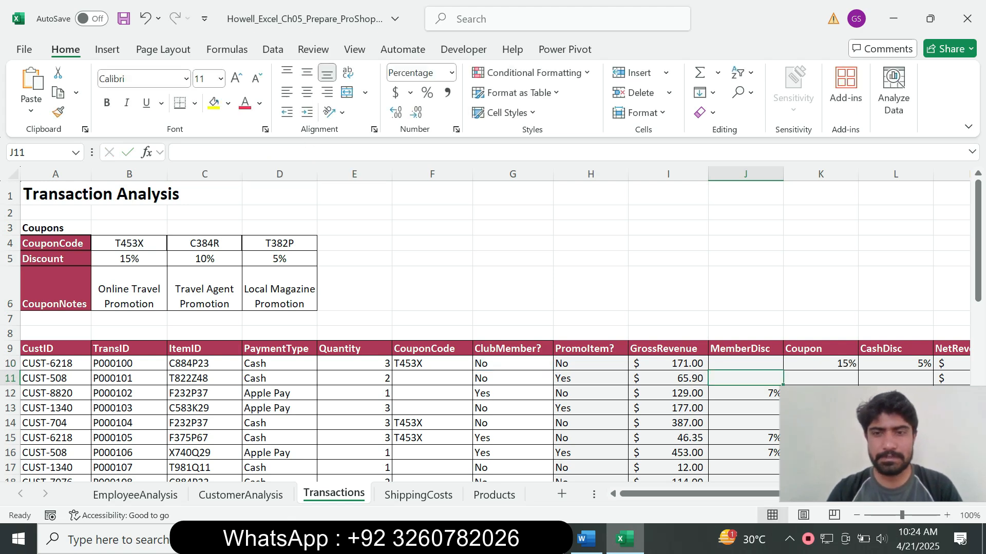
pyautogui.click(746, 364)
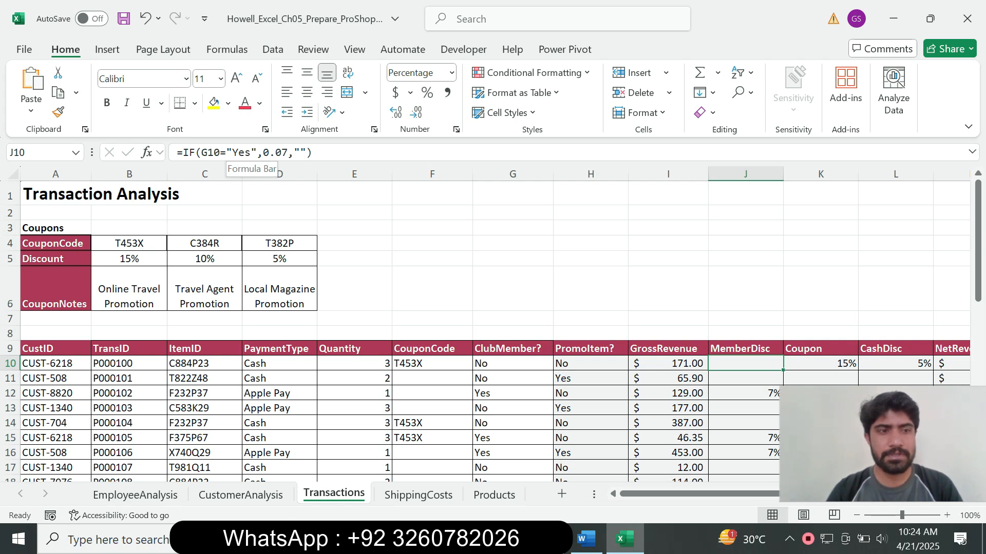
# Copy the member discount formula from J10 down through cell J30 on the Transactions worksheet.
pyautogui.click(746, 379)
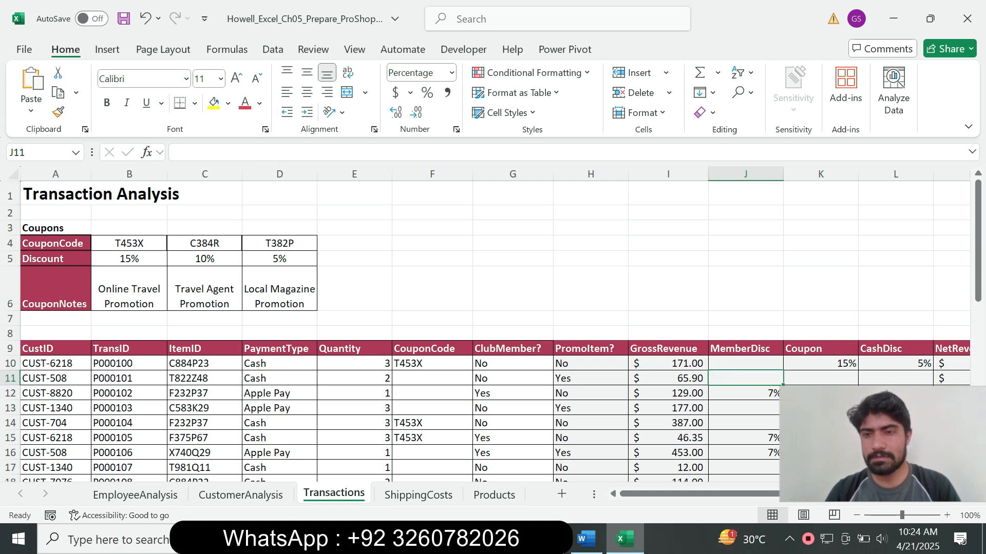
pyautogui.click(586, 539)
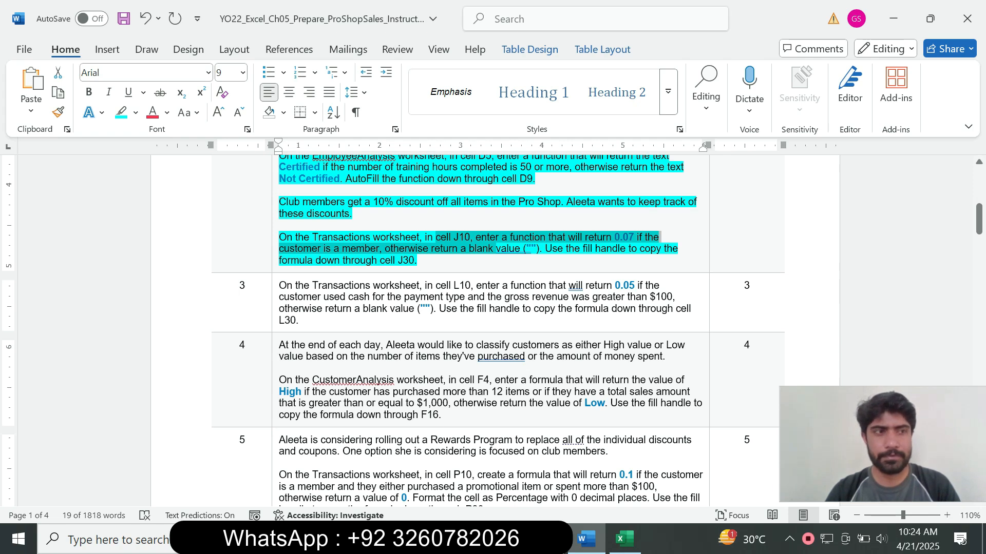
pyautogui.click(624, 539)
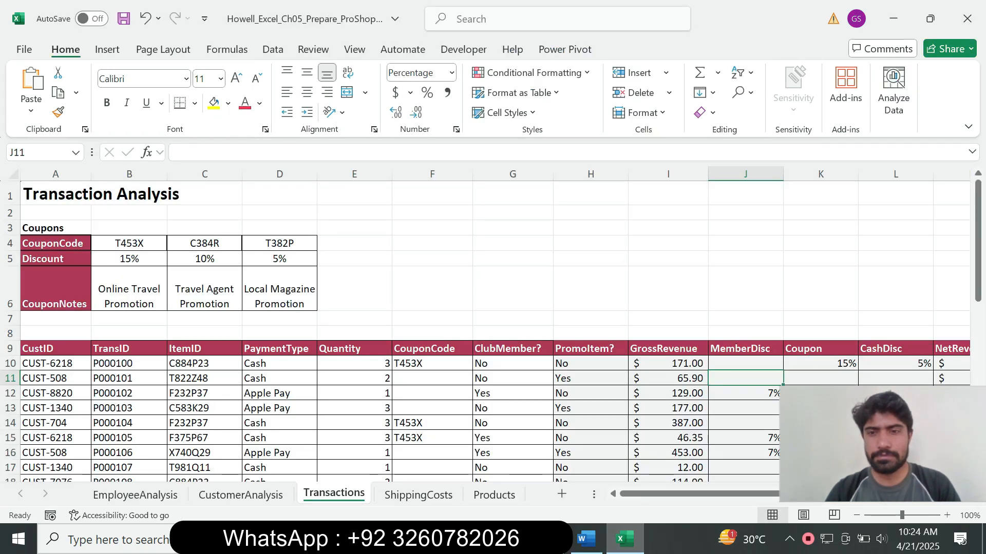
pyautogui.click(745, 363)
pyautogui.moveTo(882, 444); pyautogui.dragTo(891, 285)
pyautogui.click(745, 363)
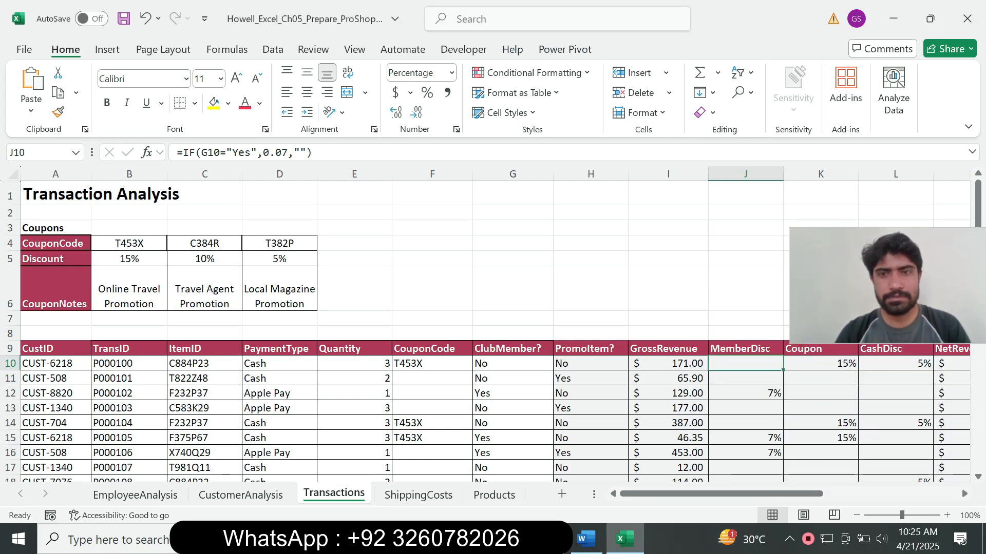
pyautogui.moveTo(783, 370); pyautogui.dragTo(747, 460)
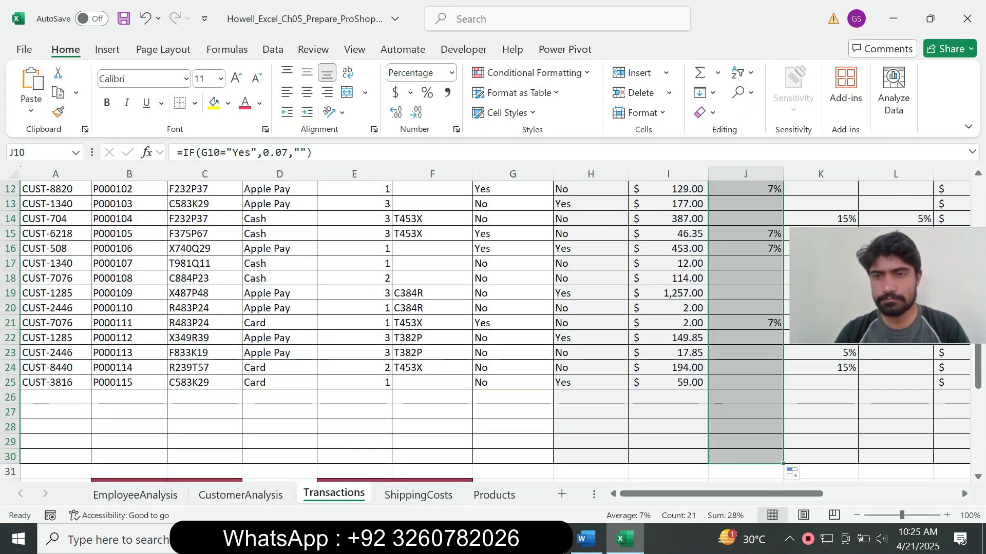
pyautogui.click(791, 473)
pyautogui.click(825, 436)
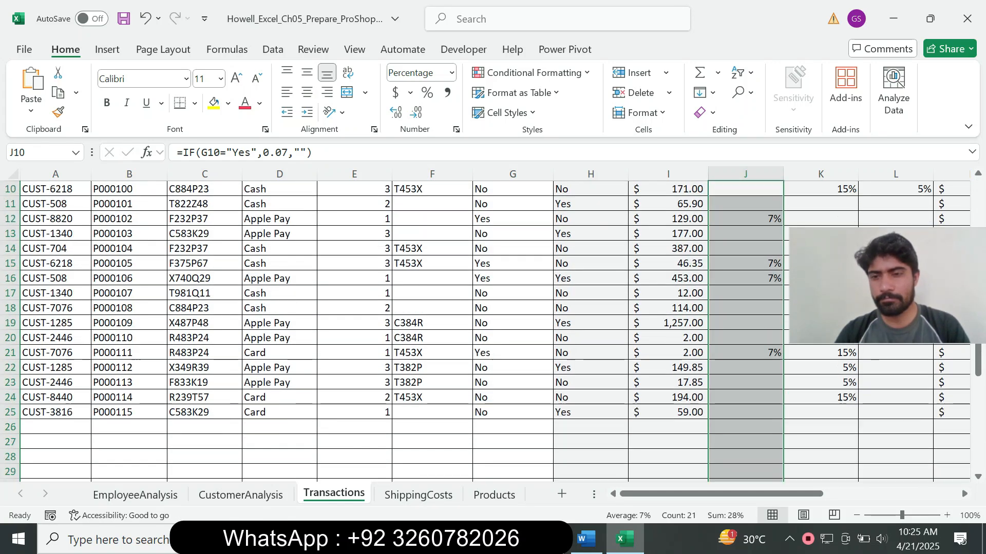
pyautogui.click(792, 472)
pyautogui.click(825, 436)
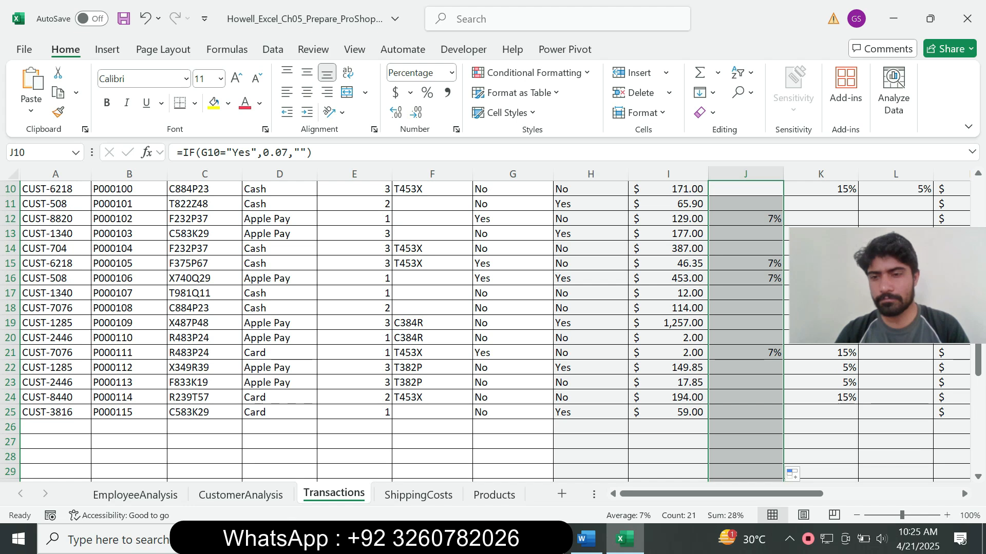
# Switch to the Word instructions and remove the turquoise highlight from the completed task 2 text.
pyautogui.hotkey('alt', 'Tab')
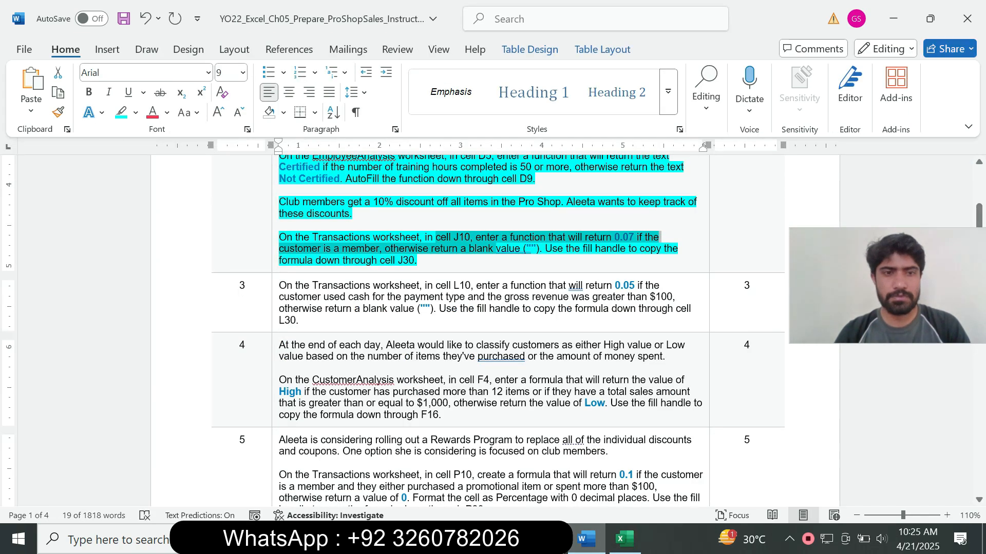
pyautogui.click(275, 251)
pyautogui.click(369, 208)
pyautogui.click(358, 248)
pyautogui.click(356, 230)
pyautogui.click(380, 355)
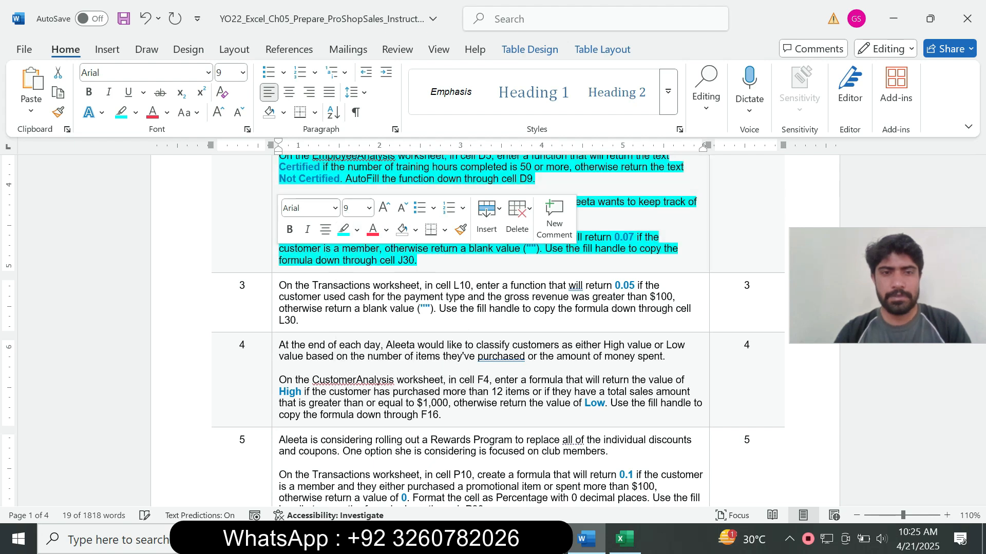
# Enlarge the task 3 instruction text to 14 pt and highlight it in turquoise.
pyautogui.click(275, 315)
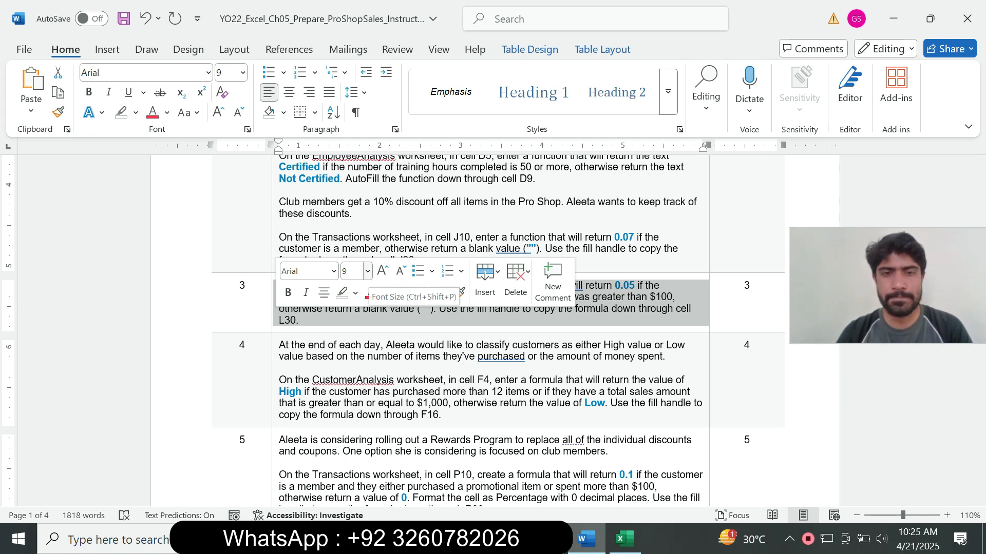
pyautogui.click(367, 272)
pyautogui.click(358, 181)
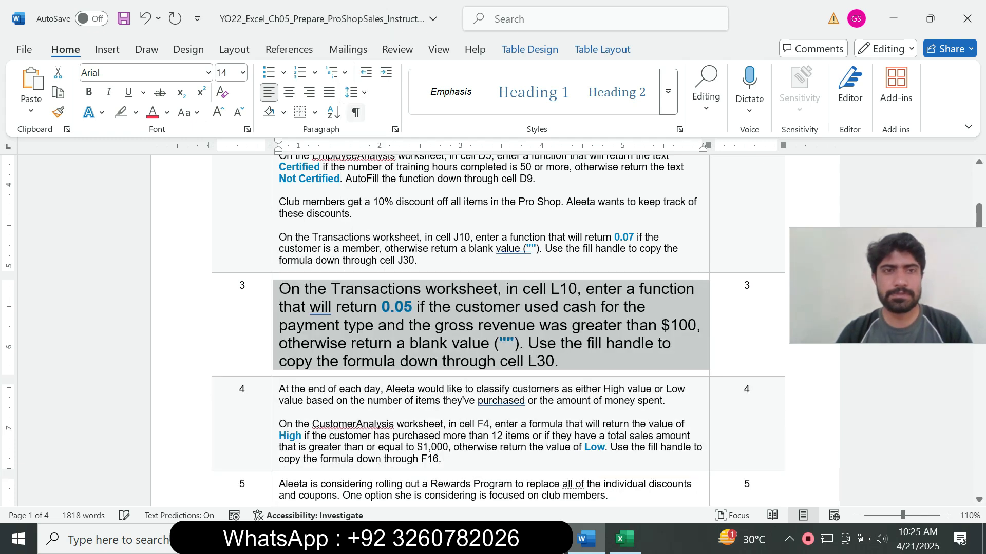
pyautogui.click(135, 113)
pyautogui.click(171, 167)
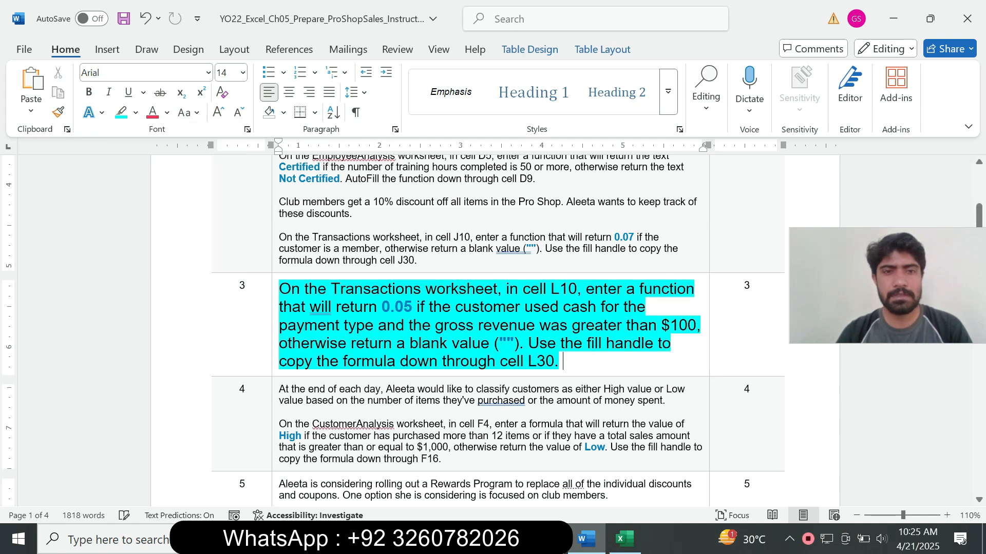
# Read the task 3 cash discount instruction in Word and check the worksheet it names in the Excel workbook.
pyautogui.moveTo(306, 289); pyautogui.dragTo(526, 343)
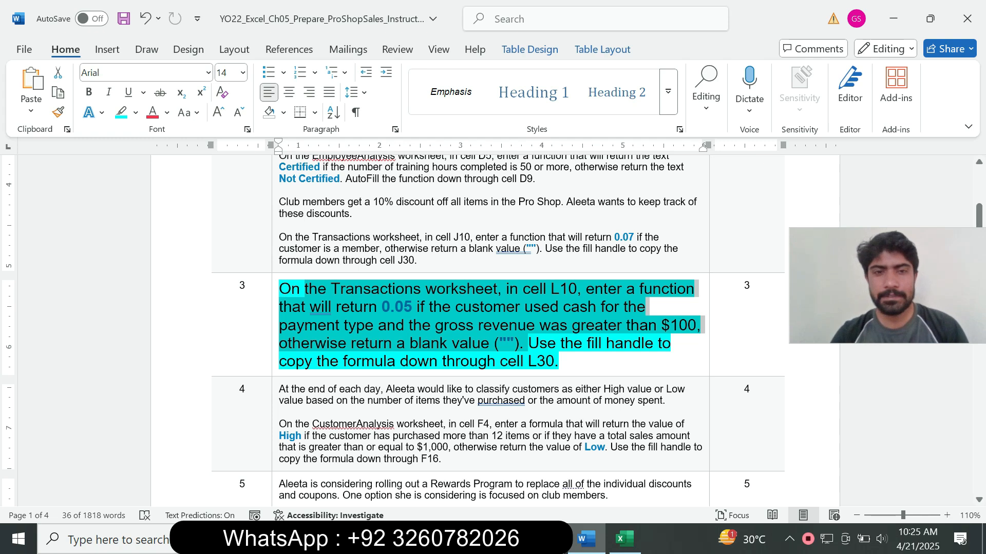
pyautogui.click(429, 307)
pyautogui.moveTo(332, 289); pyautogui.dragTo(497, 289)
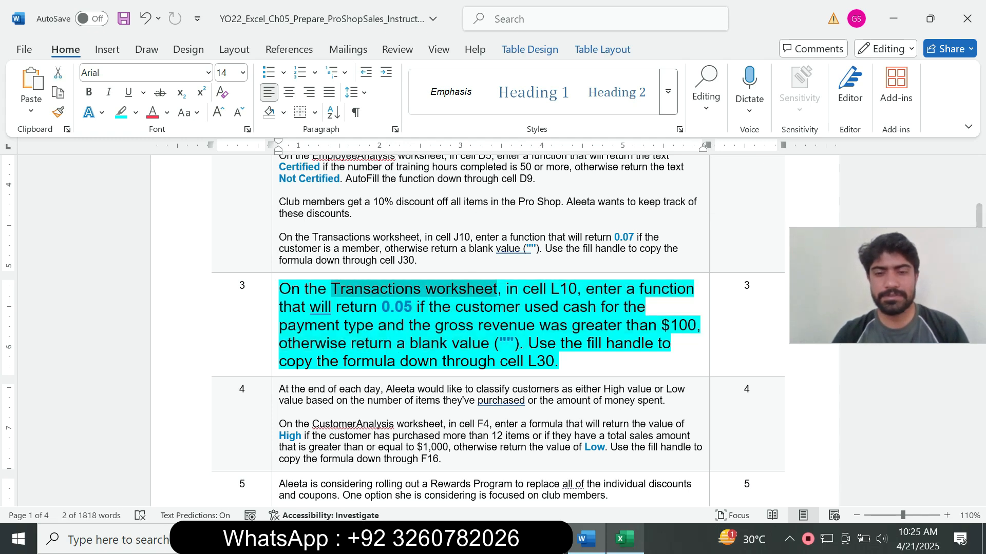
pyautogui.click(624, 539)
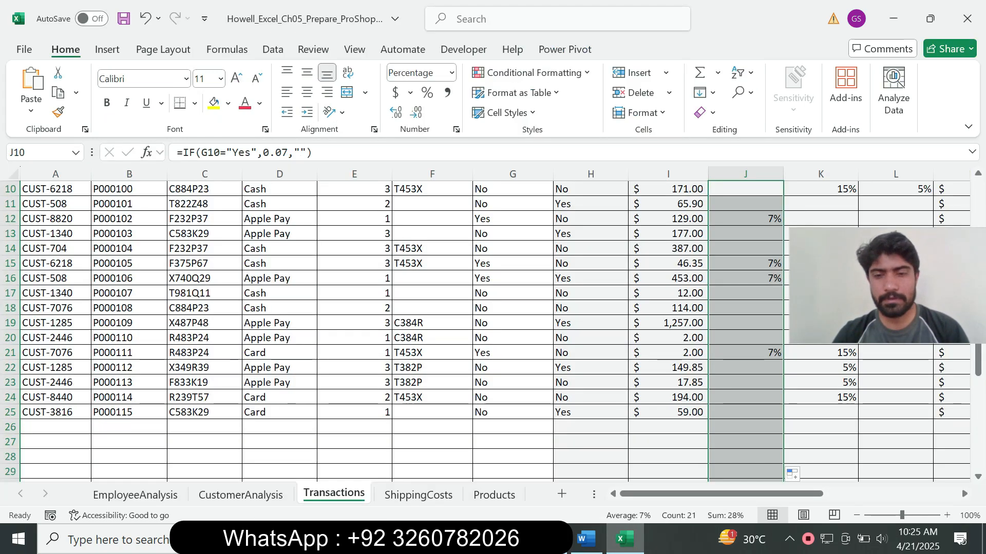
pyautogui.click(585, 539)
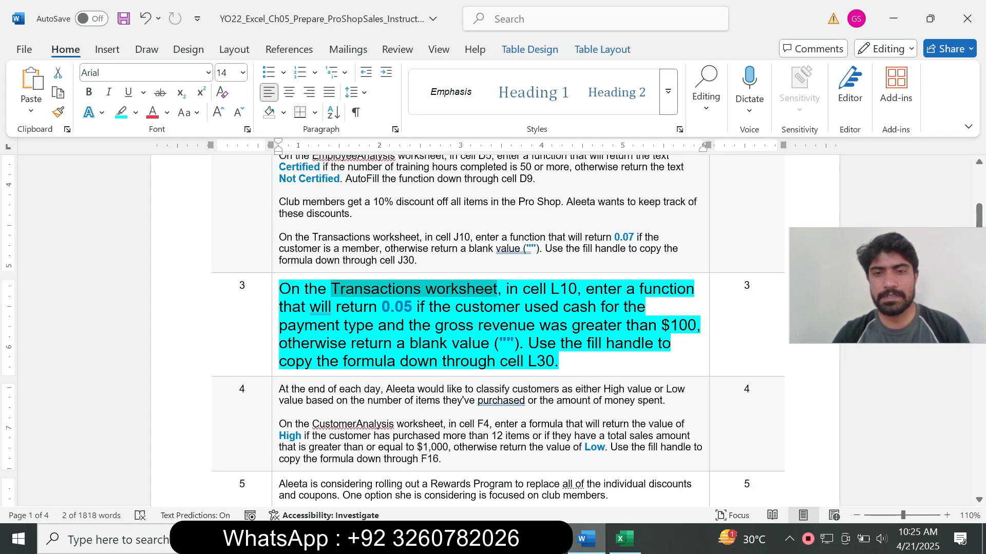
# Select CashDisc cell L10 on the Transactions worksheet in Excel and recheck the task 3 conditions in Word.
pyautogui.moveTo(506, 289); pyautogui.dragTo(558, 307)
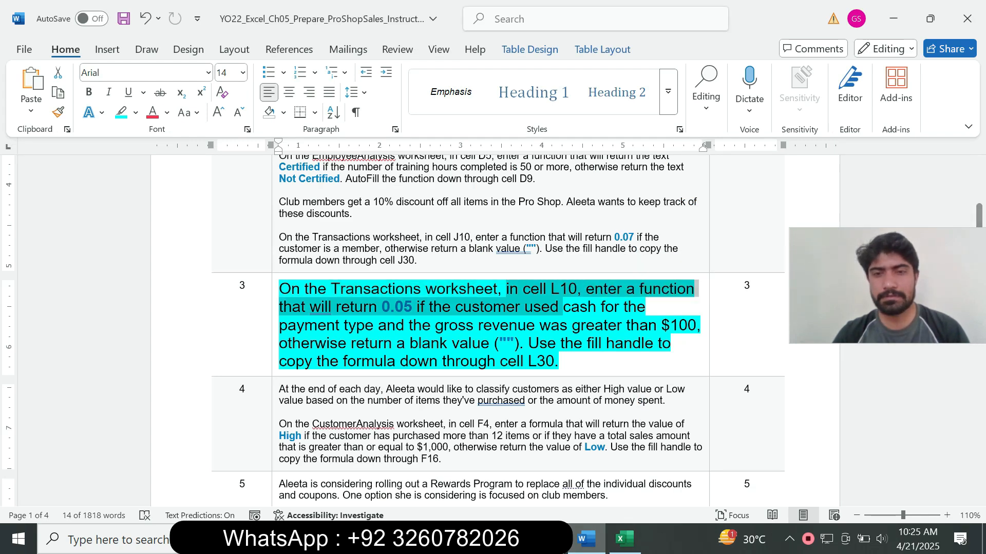
pyautogui.click(624, 539)
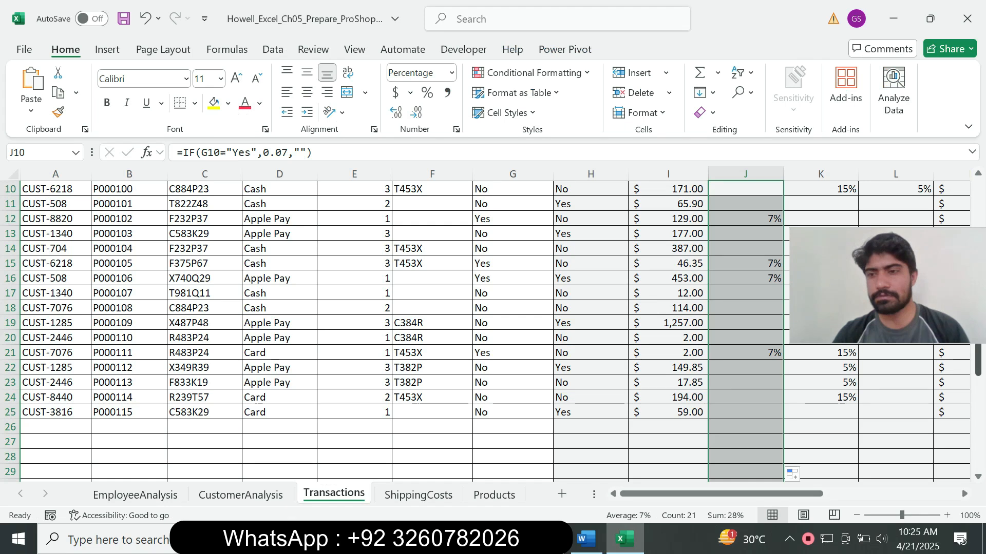
pyautogui.scroll(3, 488, 329)
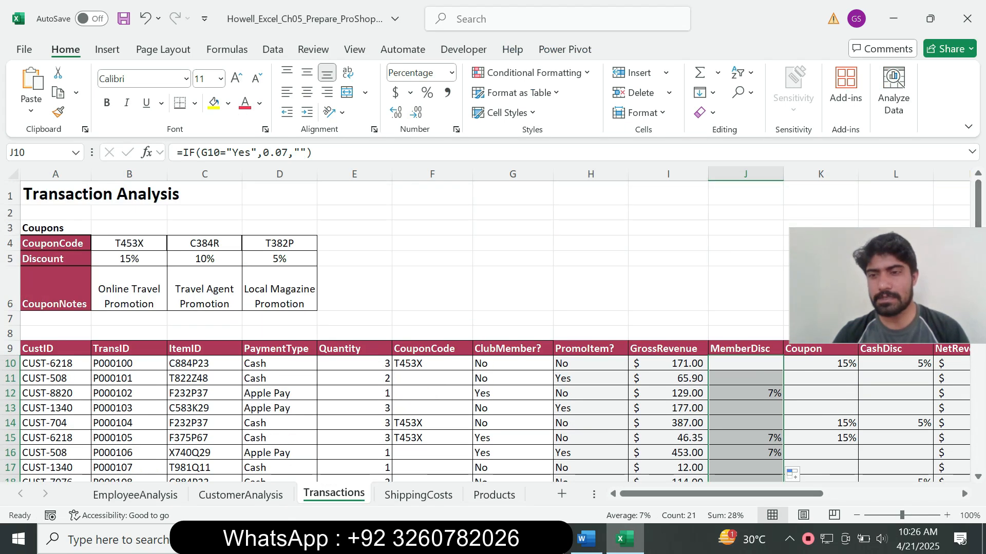
pyautogui.click(895, 363)
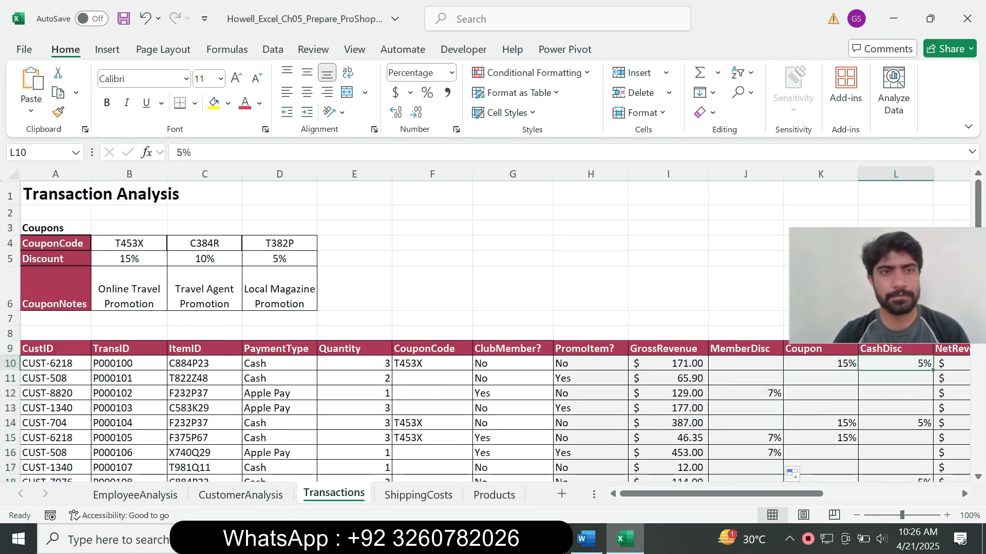
pyautogui.click(586, 539)
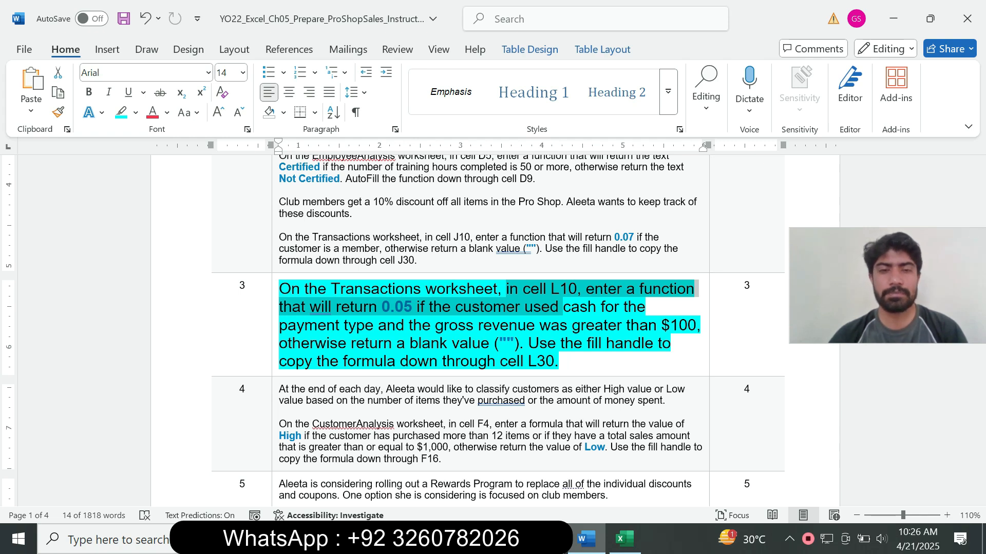
pyautogui.click(624, 539)
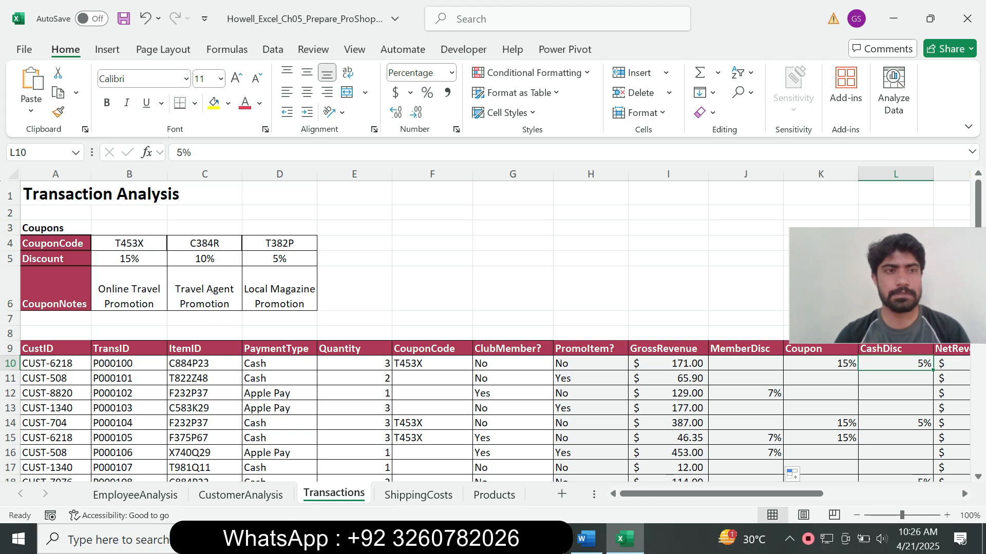
pyautogui.click(586, 539)
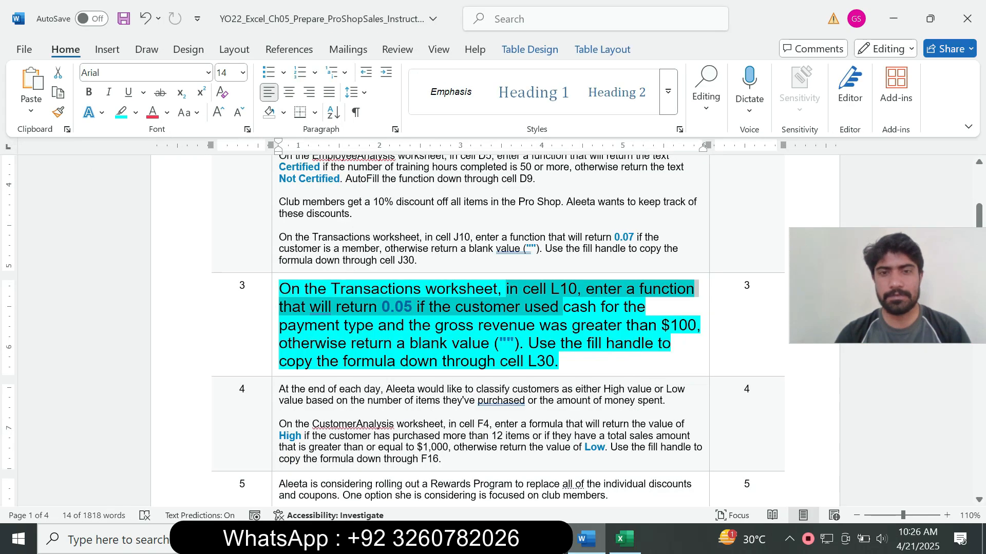
pyautogui.click(624, 539)
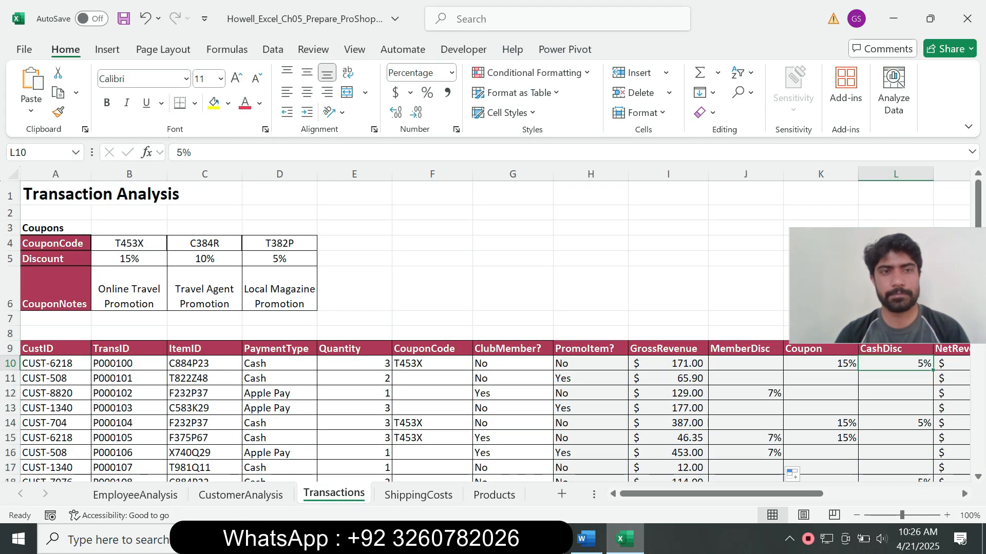
# Start an IF function in L10 with a nested AND function as its logical test.
pyautogui.write('=')
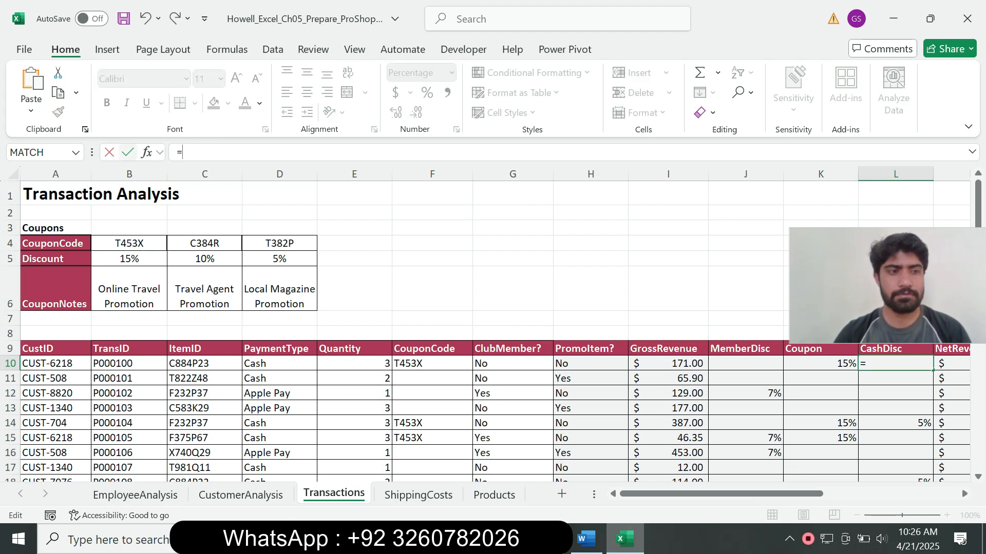
pyautogui.write('if')
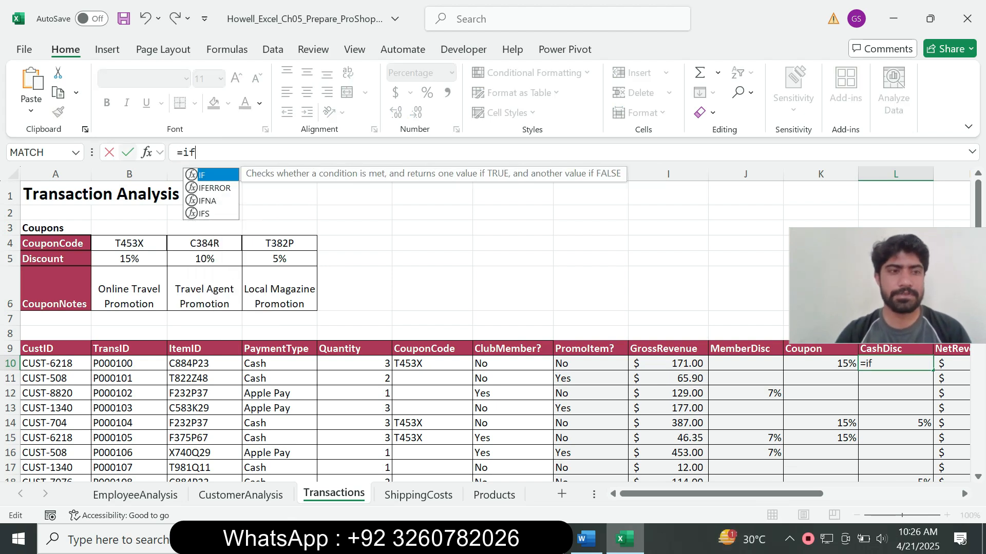
pyautogui.press('Tab')
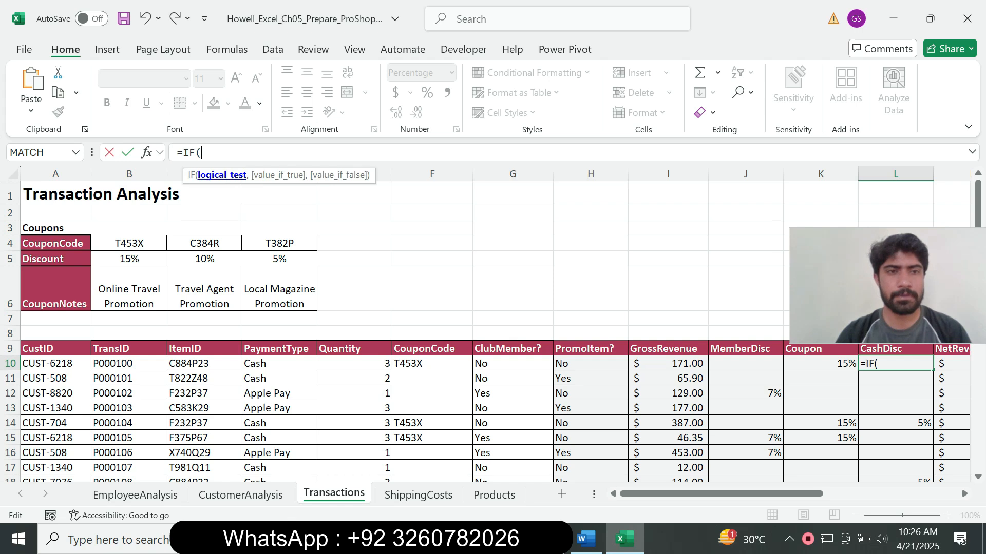
pyautogui.write('A')
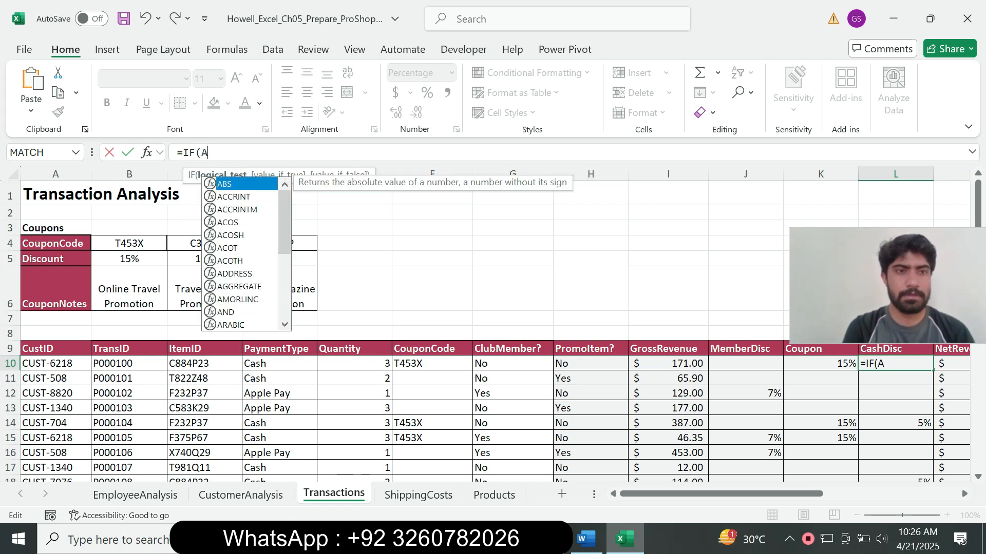
pyautogui.write('ND')
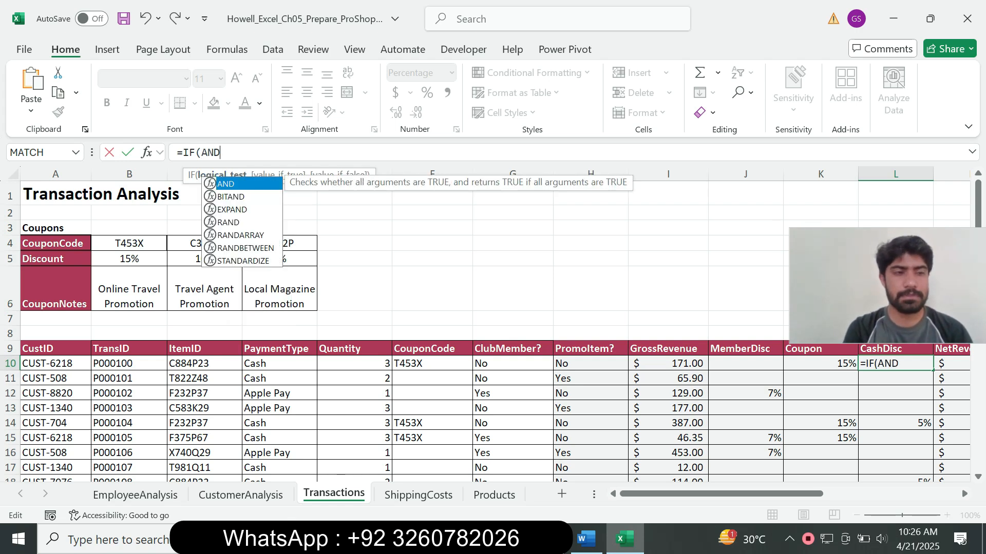
pyautogui.press('Tab')
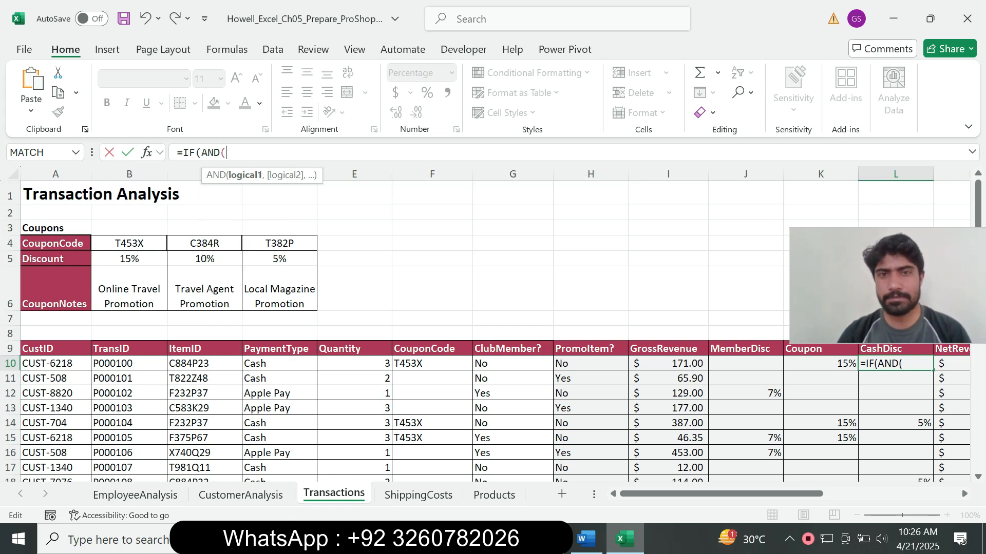
# Set the first AND condition to test whether PaymentType cell D10 equals "Cash".
pyautogui.click(279, 364)
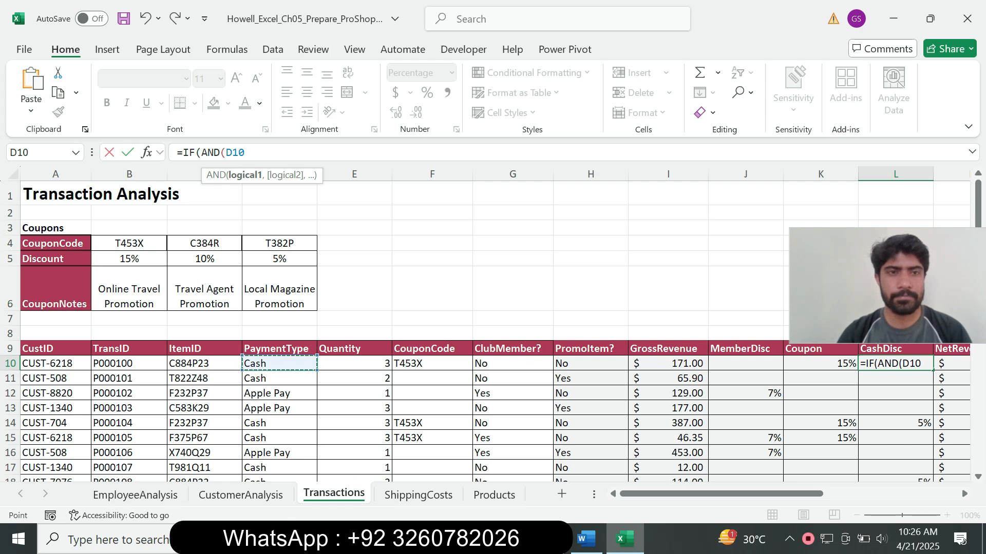
pyautogui.write('=')
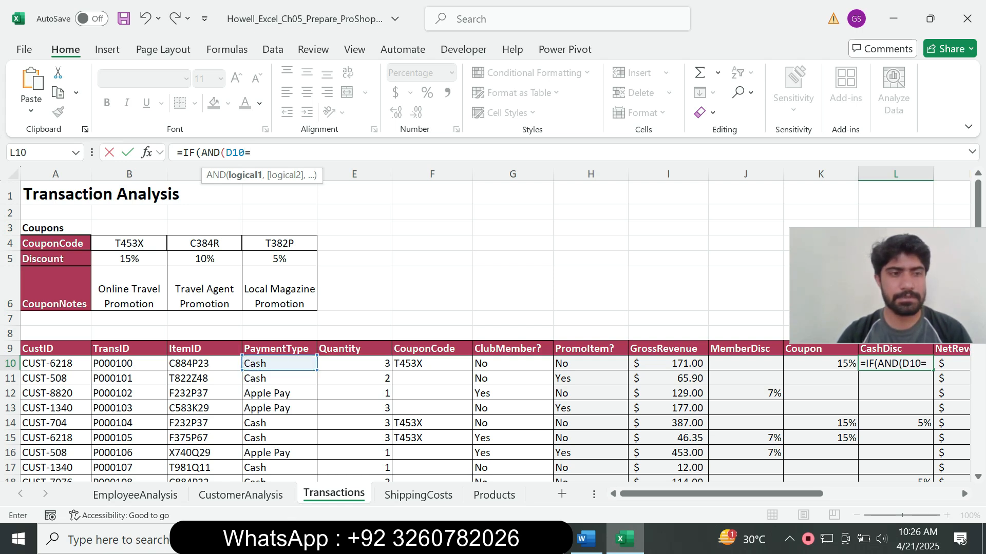
pyautogui.write('"')
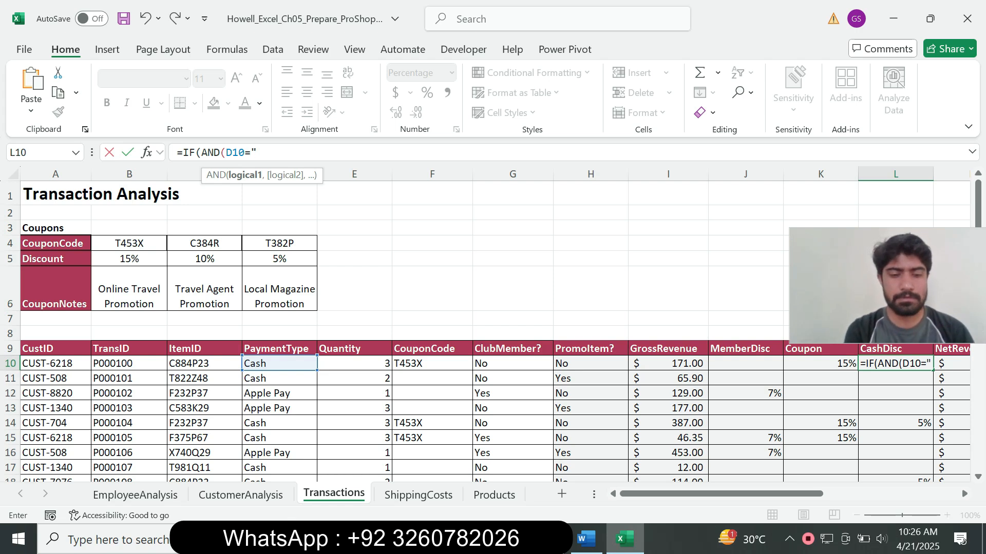
pyautogui.write('Cash')
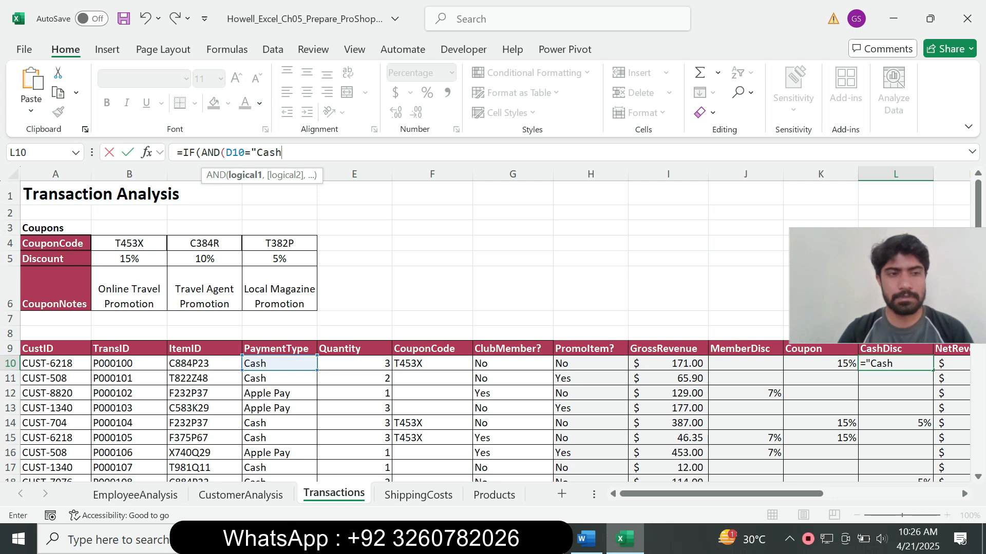
pyautogui.write('"')
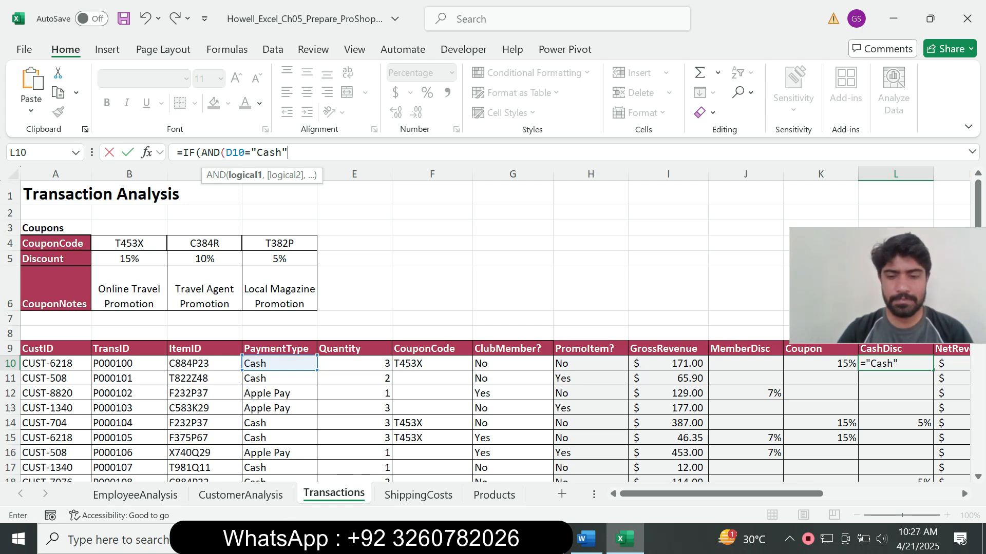
# Add a second AND condition that tests whether GrossRevenue cell I10 is greater than 100, completing the logical test.
pyautogui.write(',')
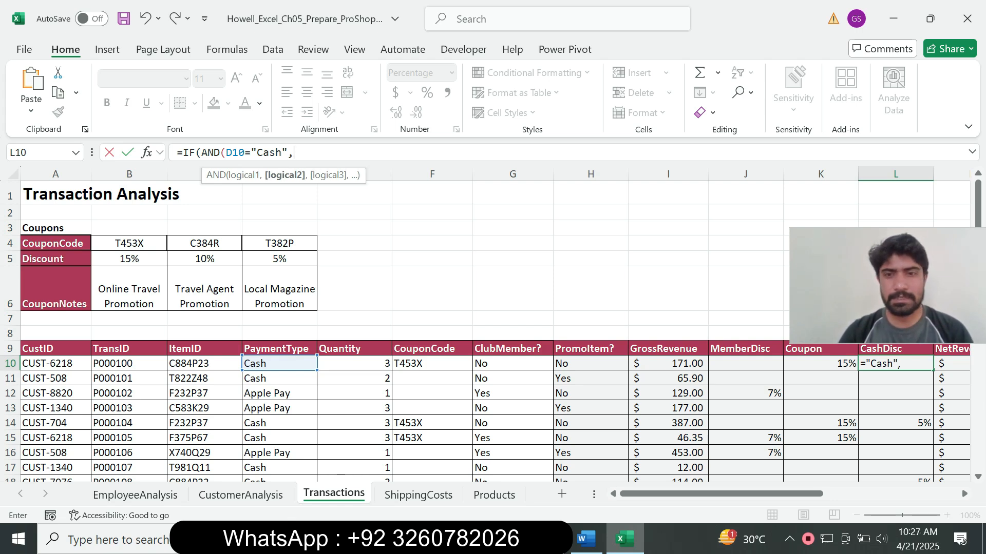
pyautogui.click(668, 364)
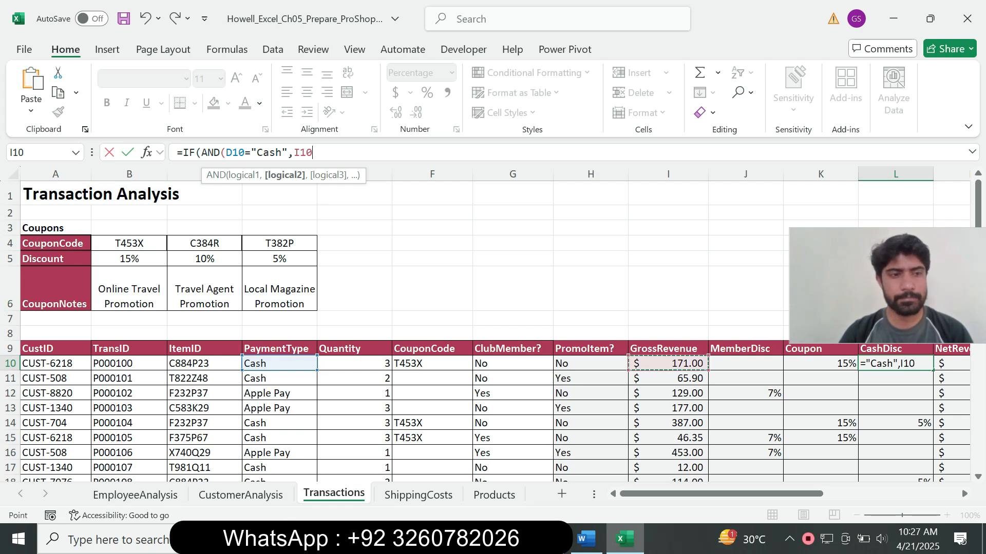
pyautogui.write('>100')
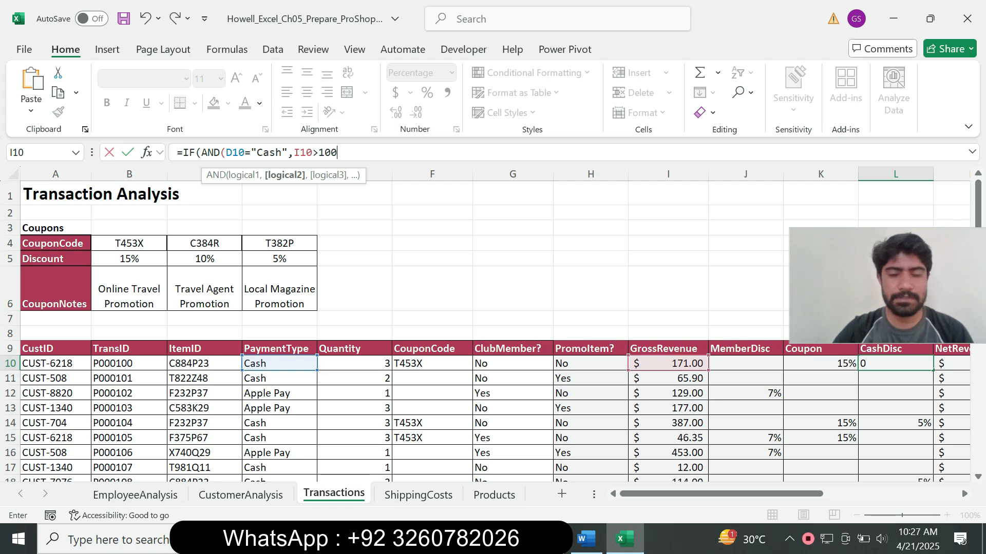
pyautogui.write(')')
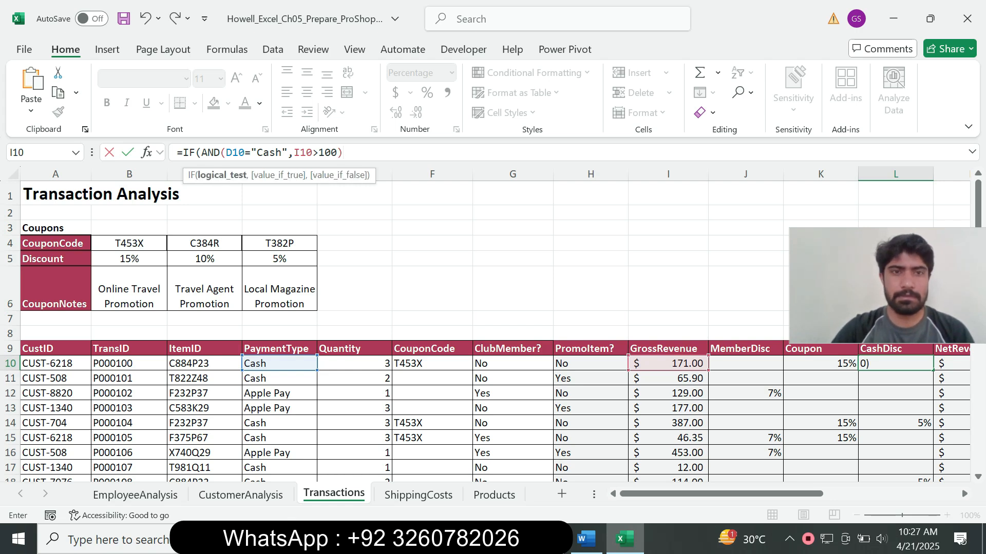
# Complete the IF formula in L10 to return 0.05 when true and a blank value ("") otherwise.
pyautogui.write(',')
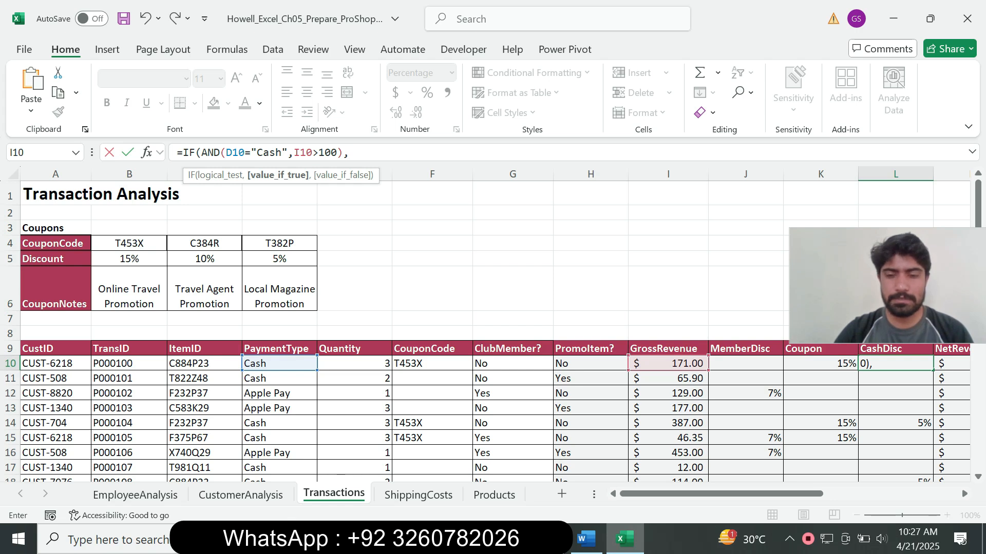
pyautogui.write('0.05')
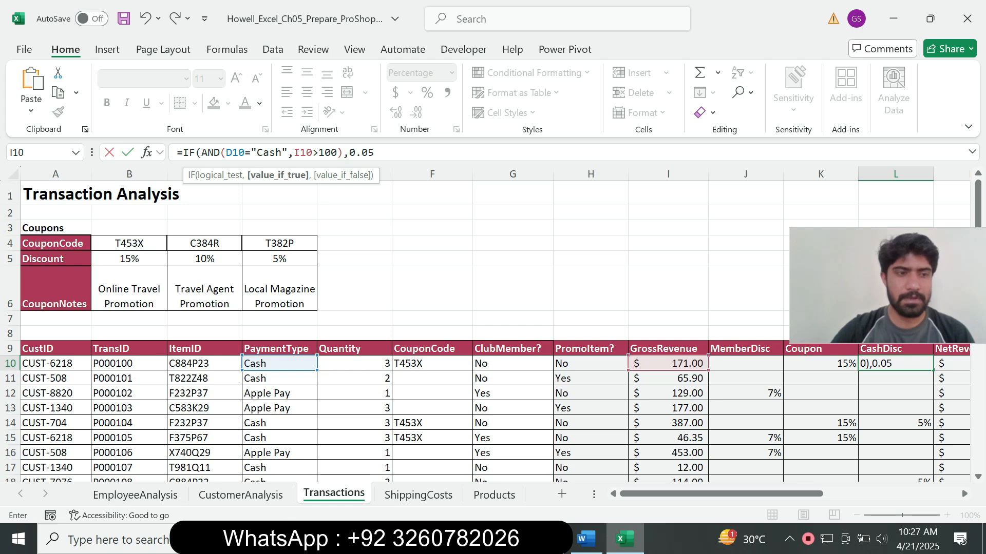
pyautogui.write(',"")')
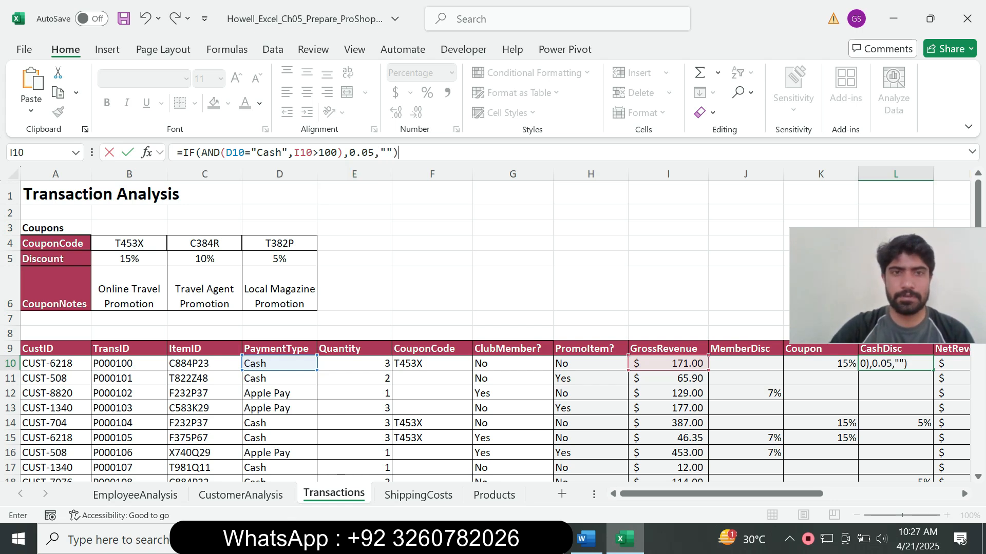
pyautogui.press('Return')
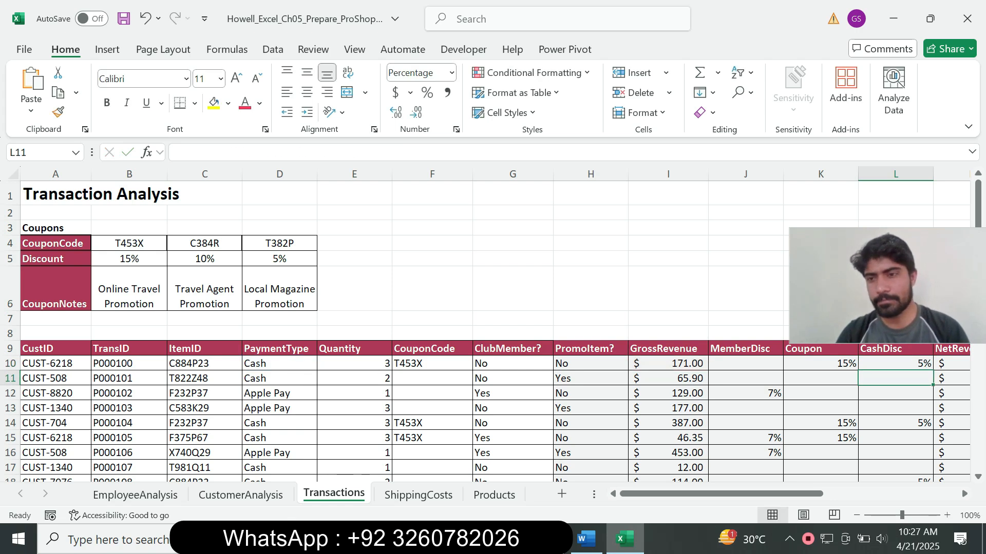
pyautogui.press('Up')
# Check the task 3 fill instruction in Word, and copy the L10 formula down through L30 with an Auto Fill option applied.
pyautogui.hotkey('alt', 'Tab')
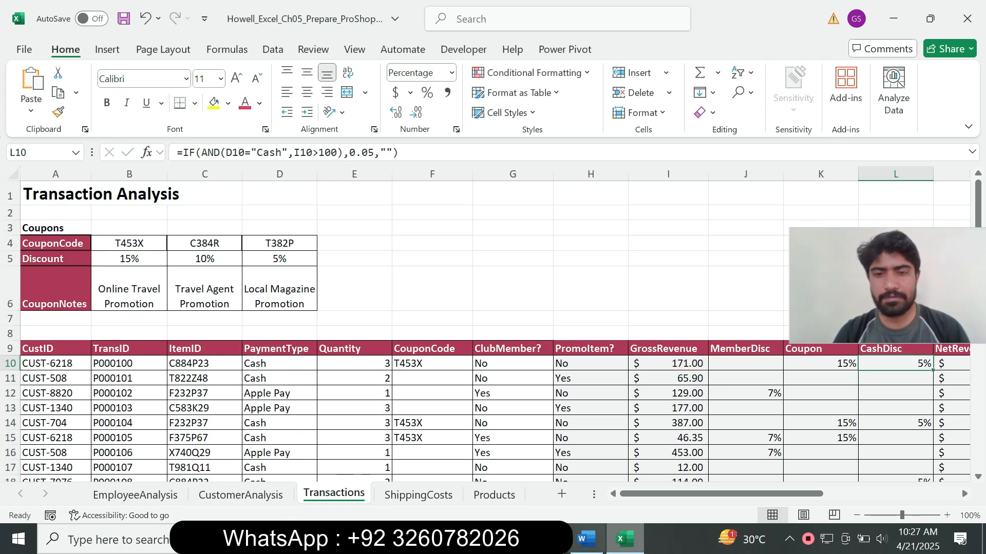
pyautogui.moveTo(529, 344); pyautogui.dragTo(561, 361)
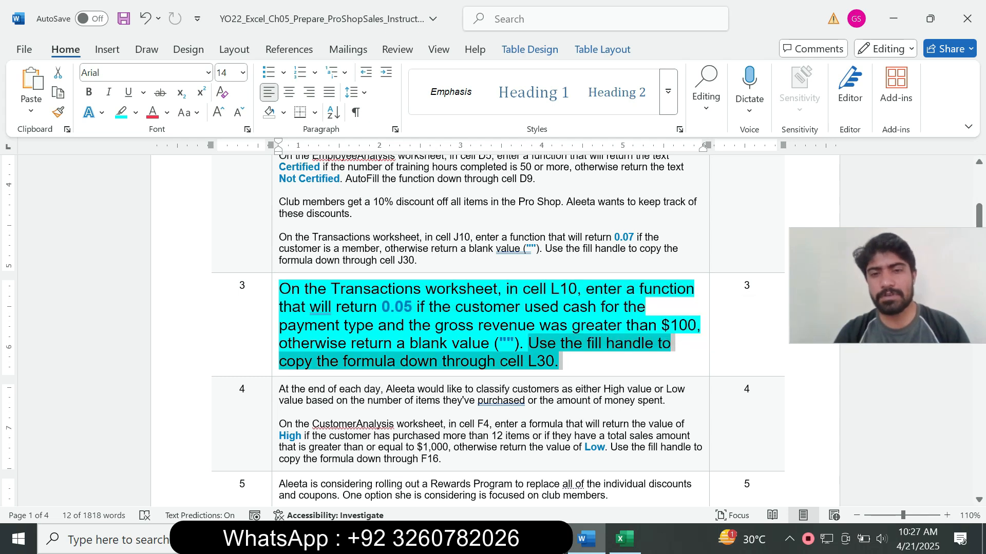
pyautogui.click(625, 539)
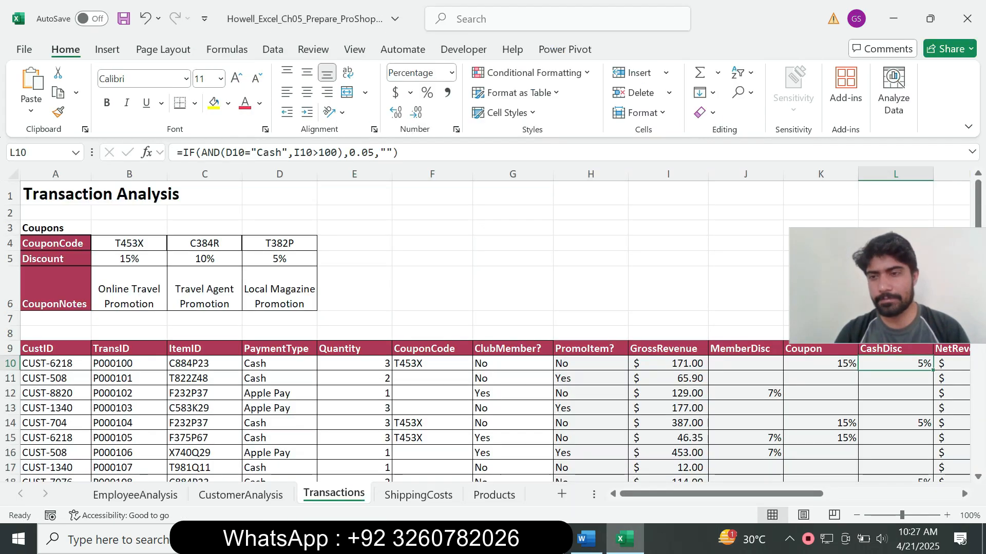
pyautogui.moveTo(933, 370); pyautogui.dragTo(924, 458)
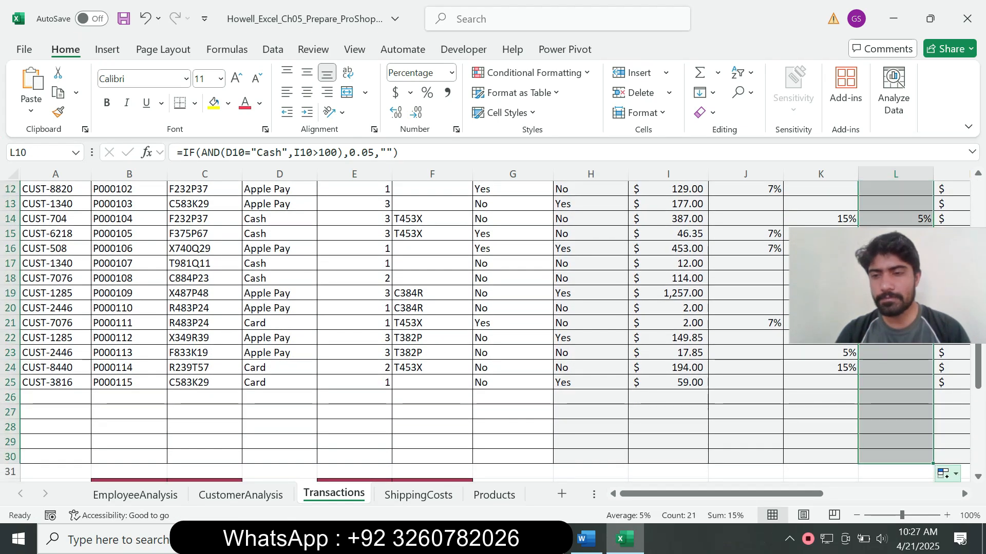
pyautogui.click(944, 473)
pyautogui.click(904, 437)
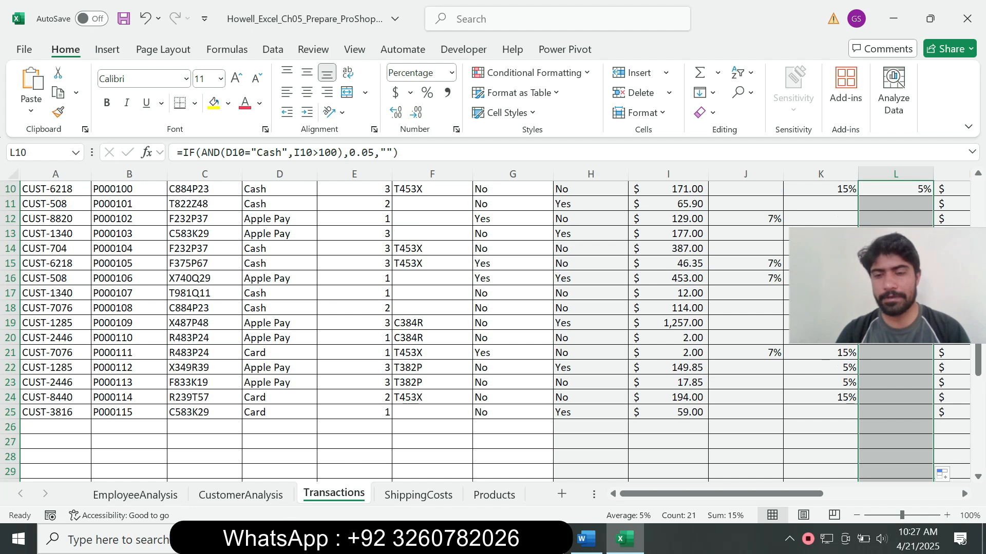
# Switch to Word, set the task 3 instruction text to font size 9 and remove its highlight.
pyautogui.hotkey('alt', 'Tab')
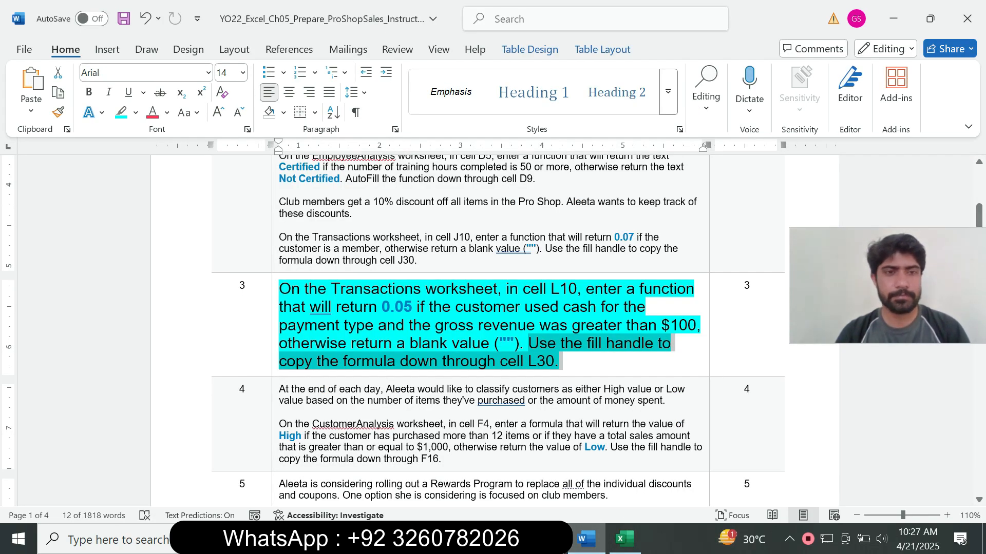
pyautogui.click(274, 350)
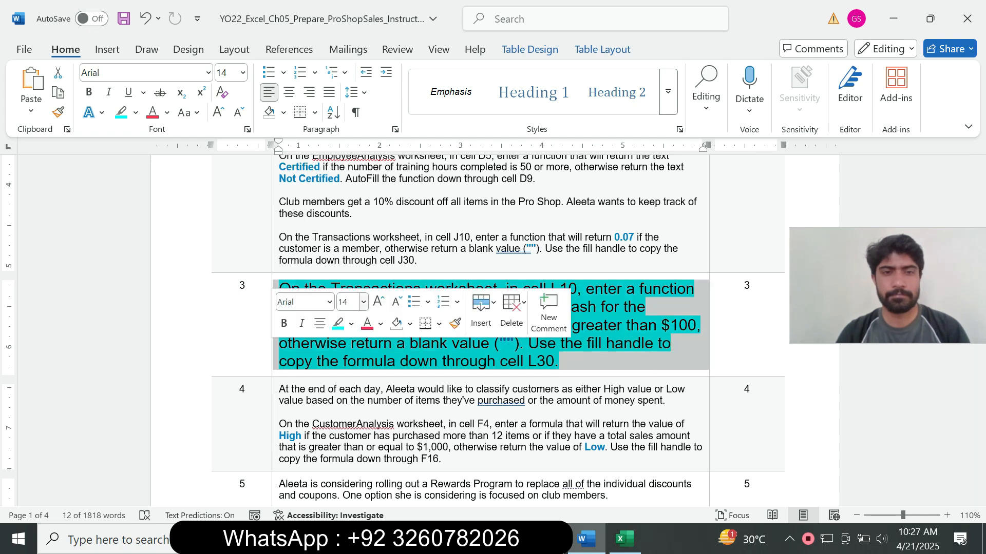
pyautogui.click(364, 303)
pyautogui.click(349, 30)
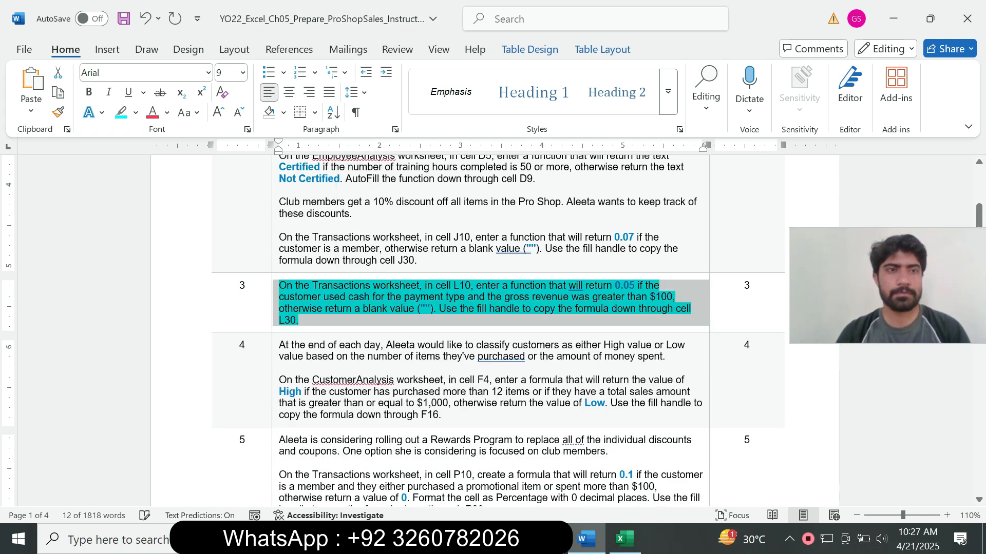
pyautogui.click(136, 112)
pyautogui.click(159, 237)
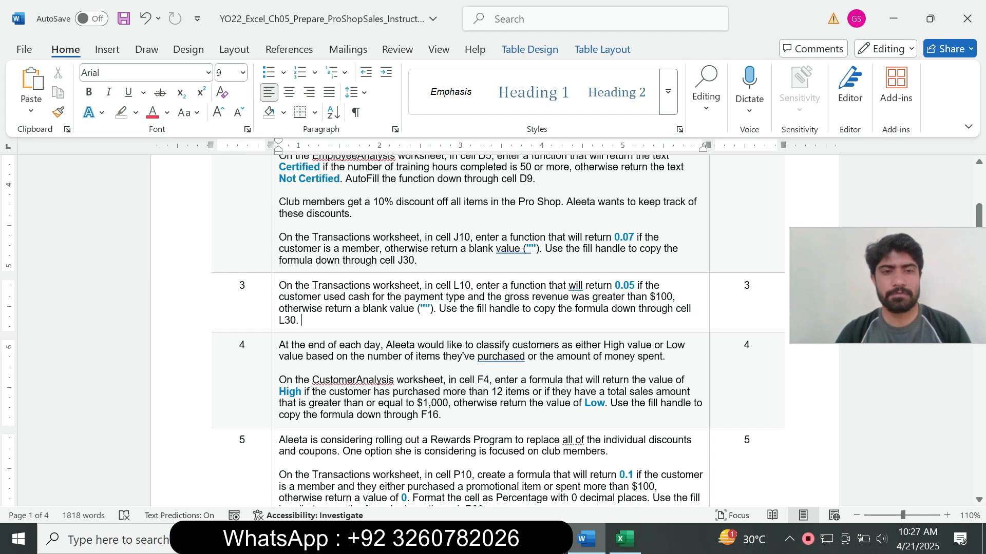
# Enlarge the task 4 instruction text to font size 16 and highlight it in turquoise.
pyautogui.click(275, 360)
pyautogui.click(364, 328)
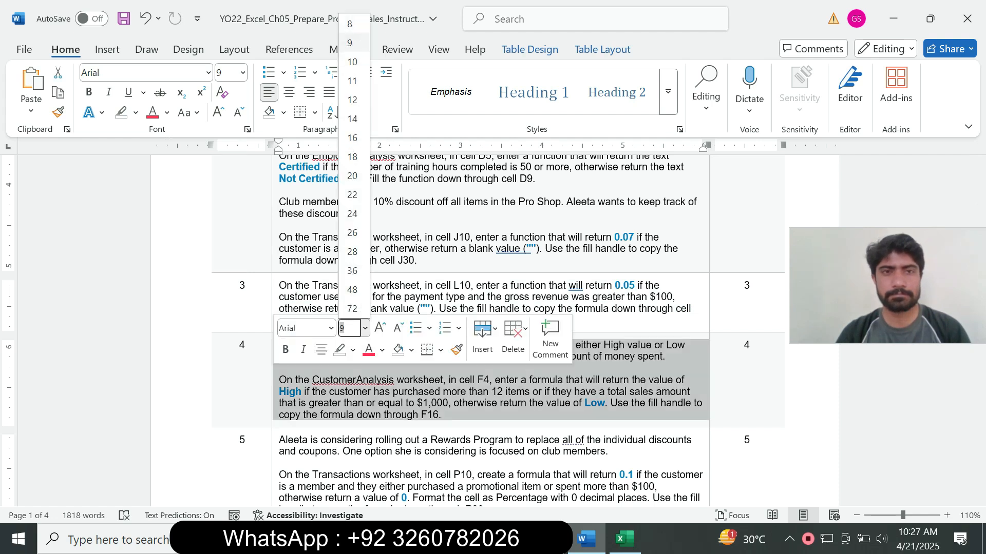
pyautogui.click(352, 138)
pyautogui.click(135, 113)
pyautogui.click(171, 167)
pyautogui.moveTo(979, 209); pyautogui.dragTo(979, 251)
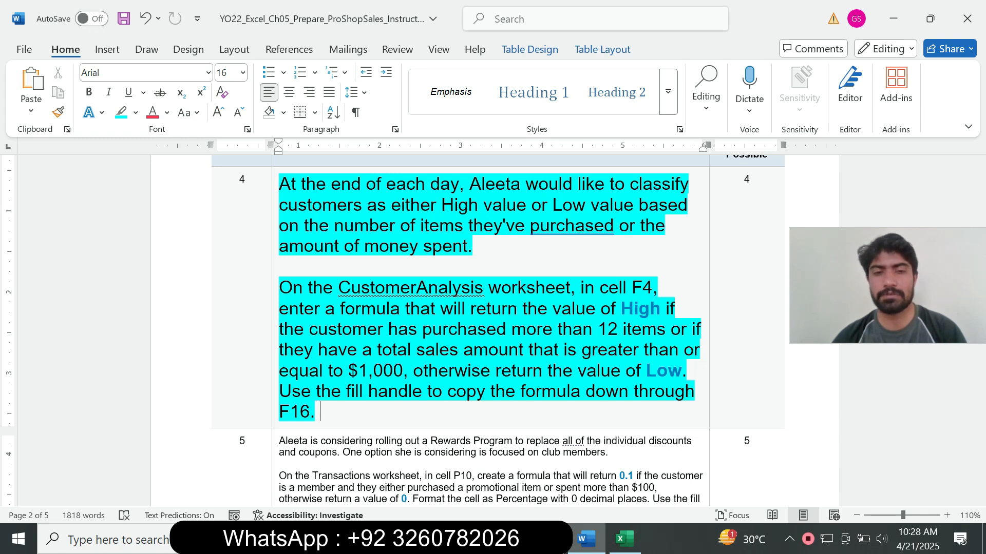
# Mark the worksheet and cell named in the task 4 text, and select cell F4 on the CustomerAnalysis worksheet in Excel.
pyautogui.moveTo(308, 287); pyautogui.dragTo(570, 287)
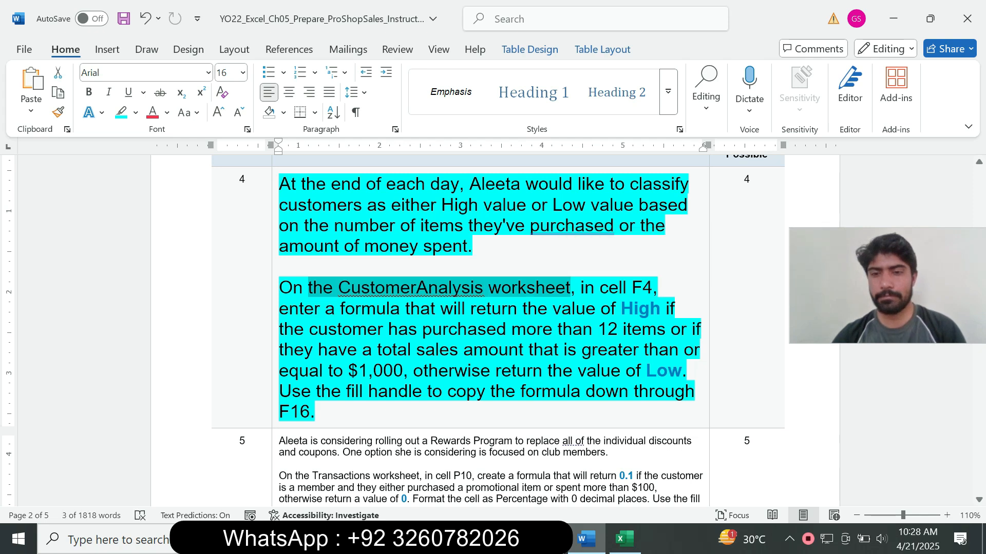
pyautogui.click(625, 539)
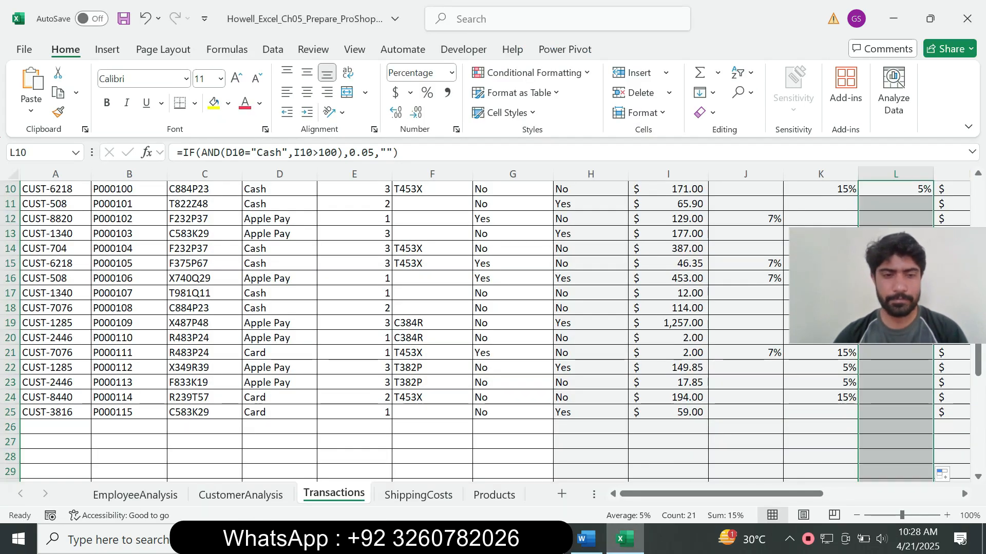
pyautogui.click(241, 495)
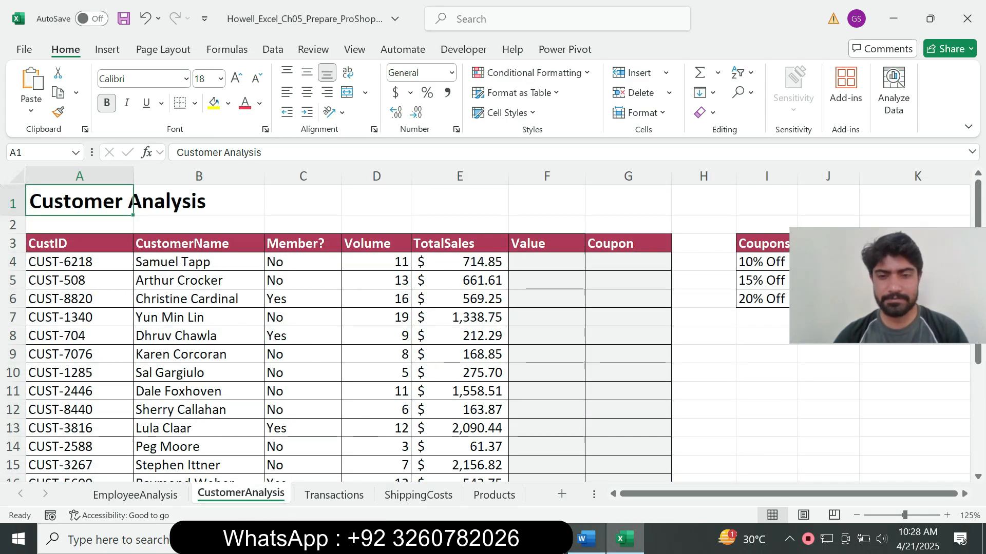
pyautogui.click(586, 539)
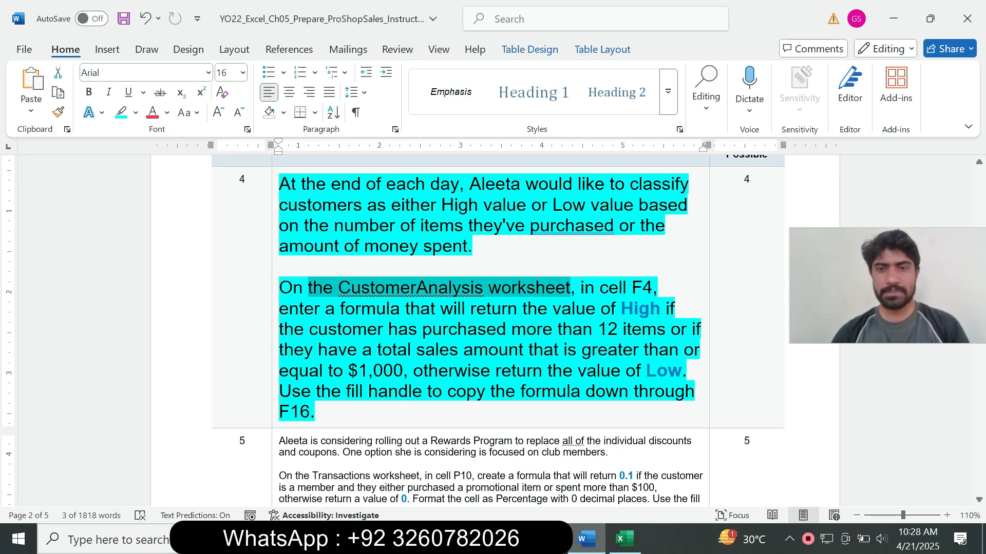
pyautogui.moveTo(601, 290); pyautogui.dragTo(617, 302)
pyautogui.click(624, 539)
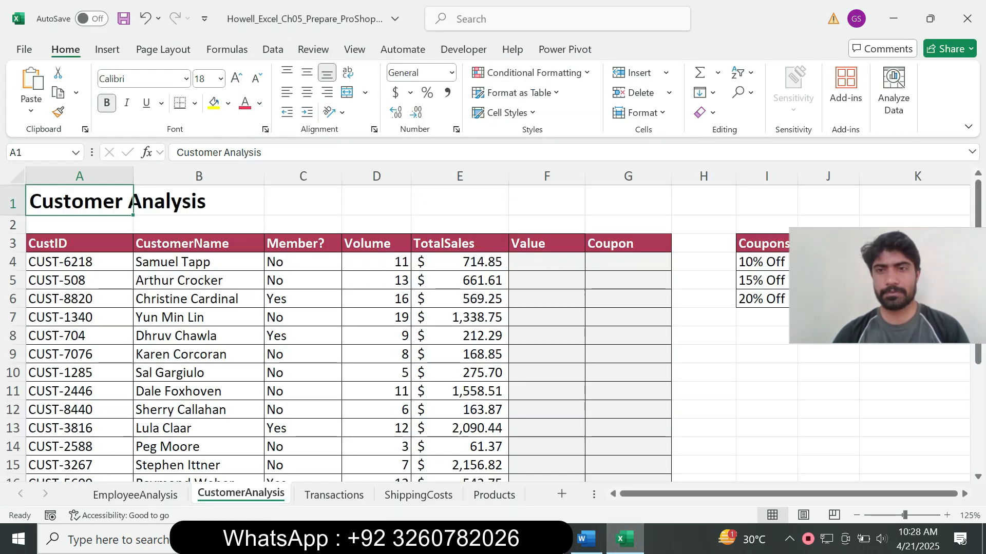
pyautogui.click(547, 263)
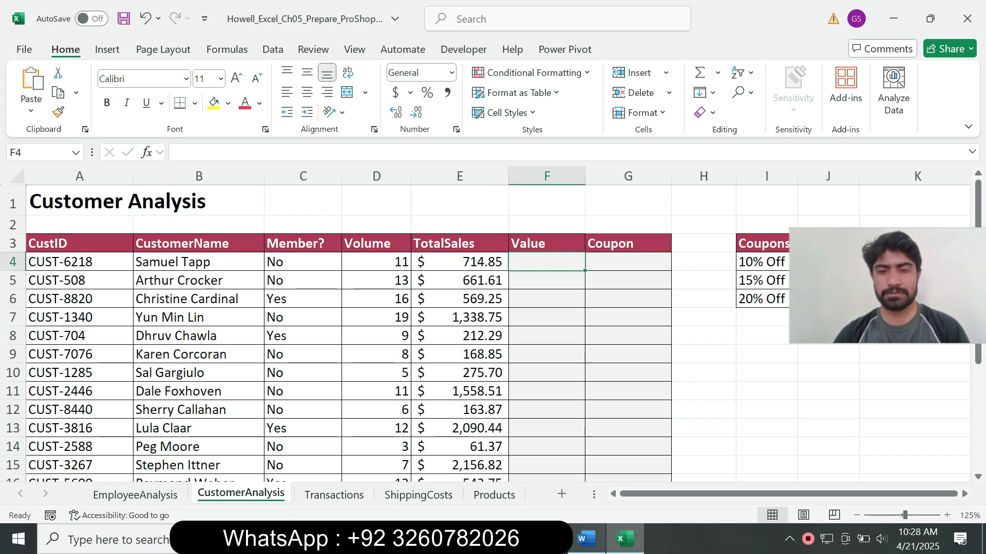
# Recheck the task 4 conditions in Word and start an IF function with a nested OR function in F4 in Excel.
pyautogui.click(586, 539)
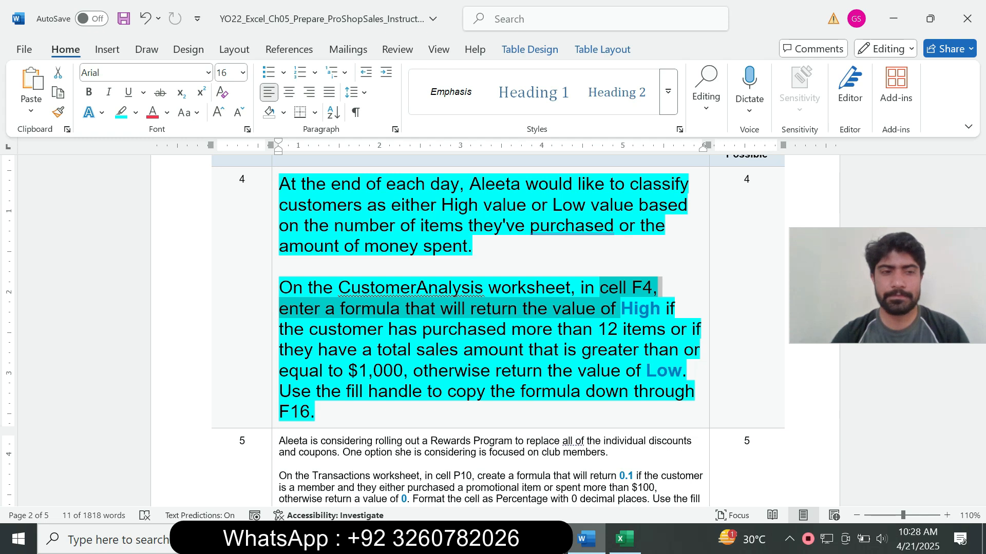
pyautogui.click(625, 538)
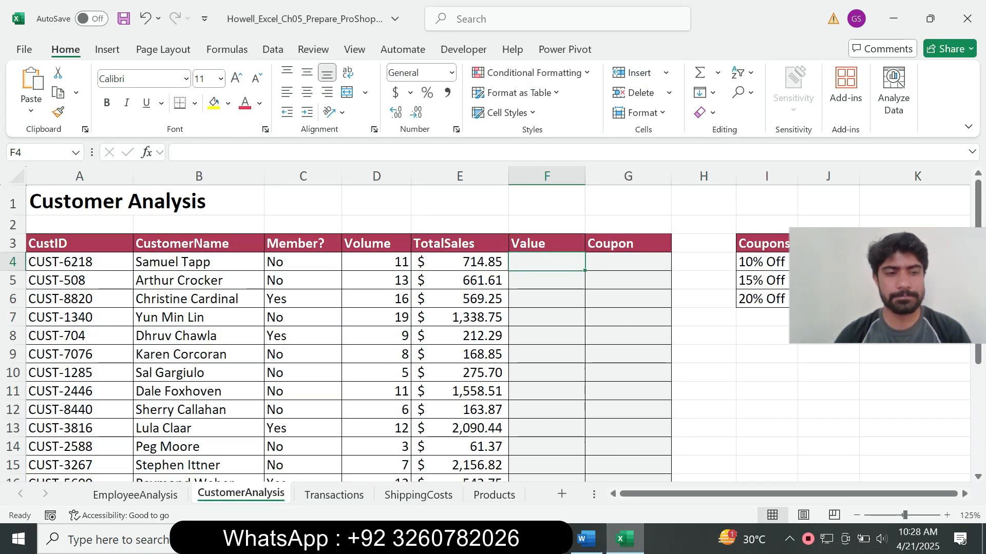
pyautogui.click(586, 539)
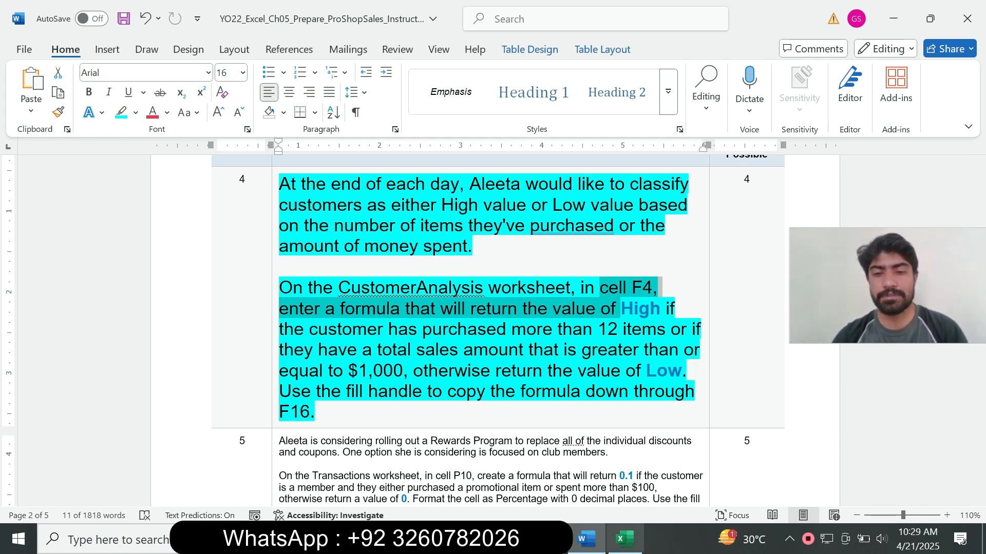
pyautogui.click(624, 539)
pyautogui.write('=')
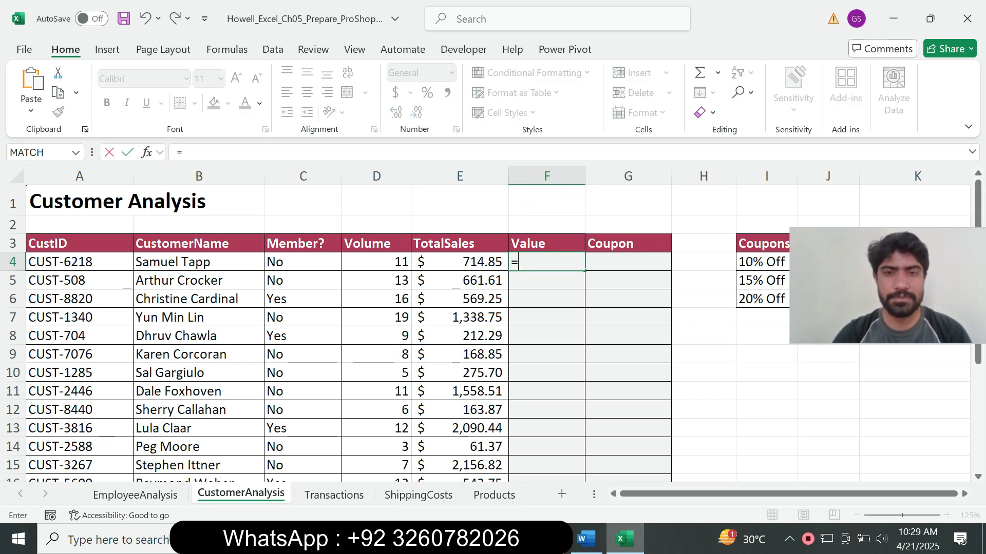
pyautogui.write('if')
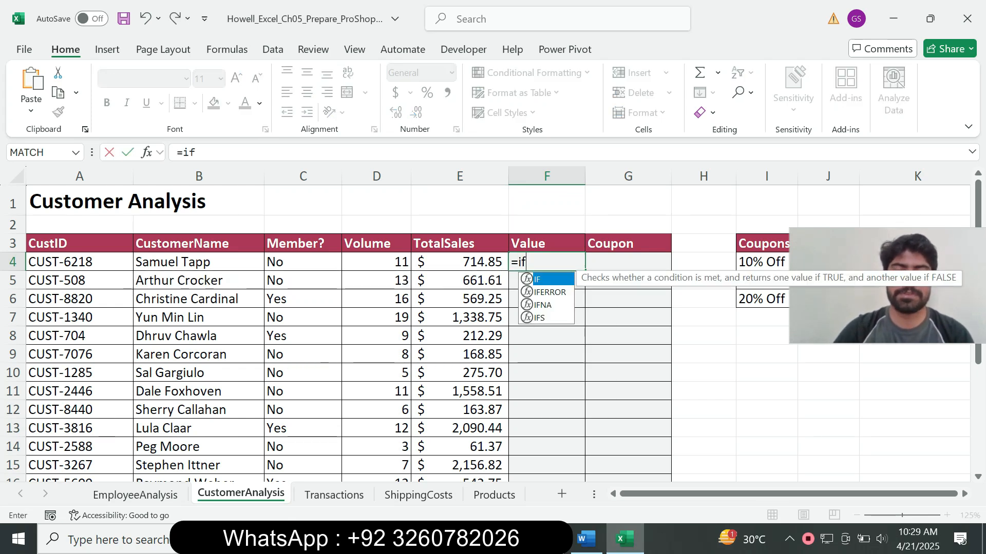
pyautogui.press('Tab')
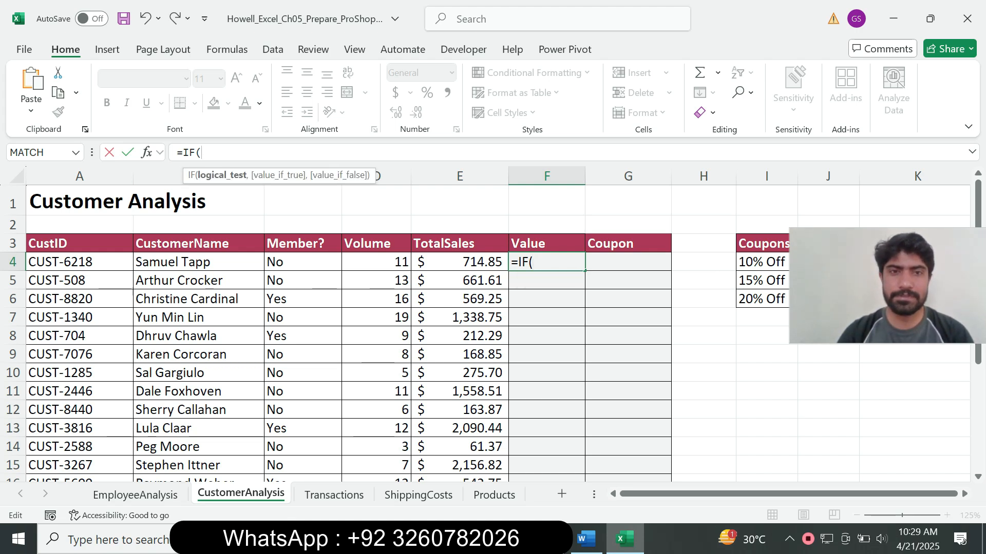
pyautogui.write('Or')
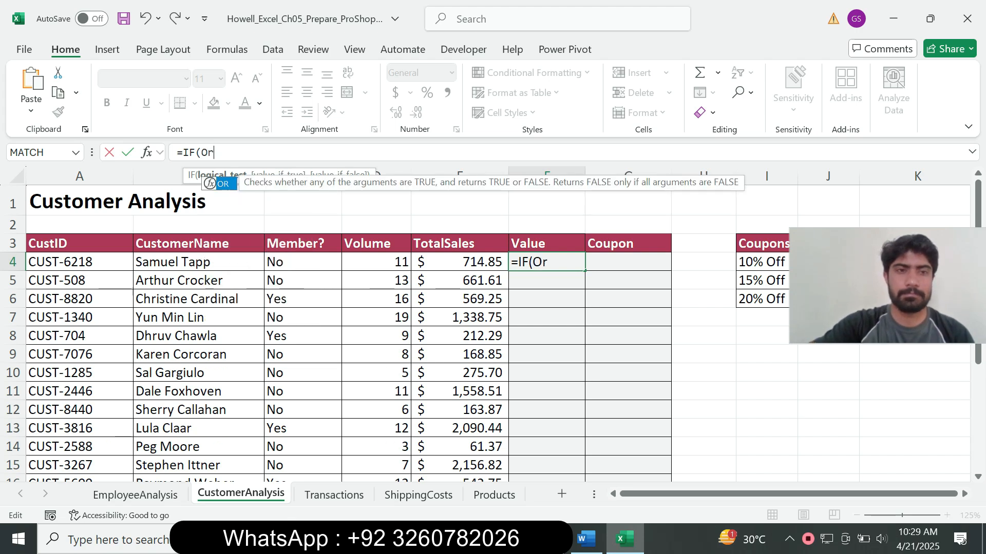
pyautogui.press('Tab')
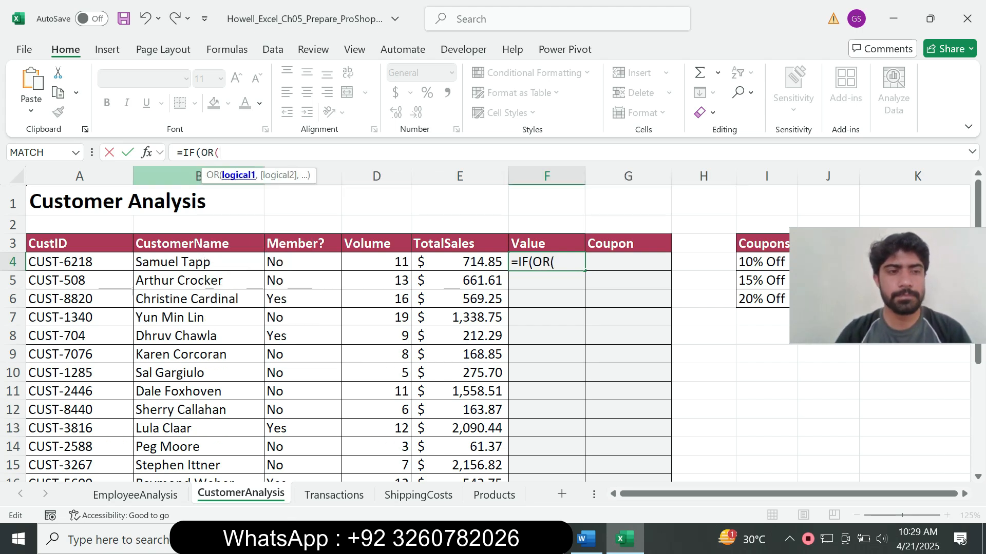
# Complete the OR test in the F4 formula with the conditions D4>12 and E4>=1000.
pyautogui.click(376, 262)
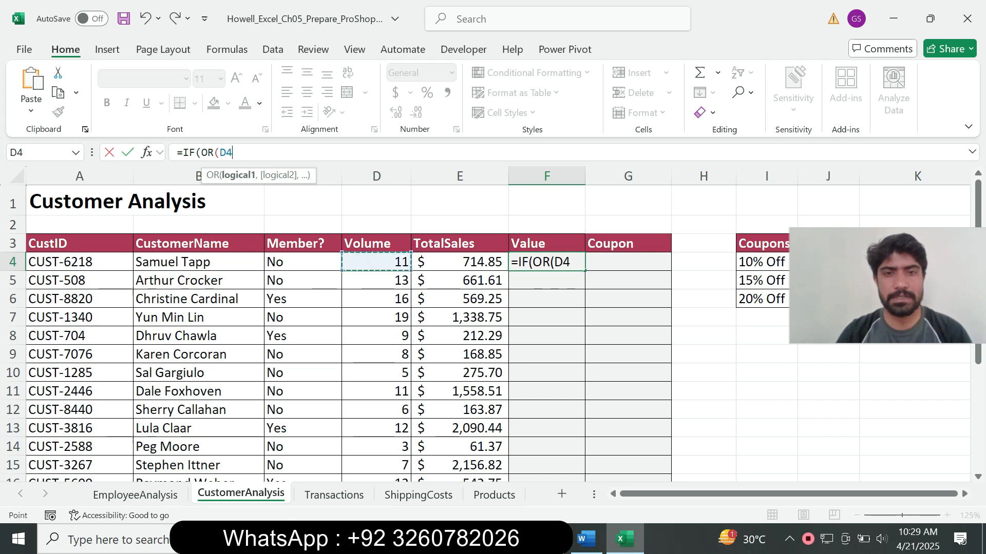
pyautogui.write('>')
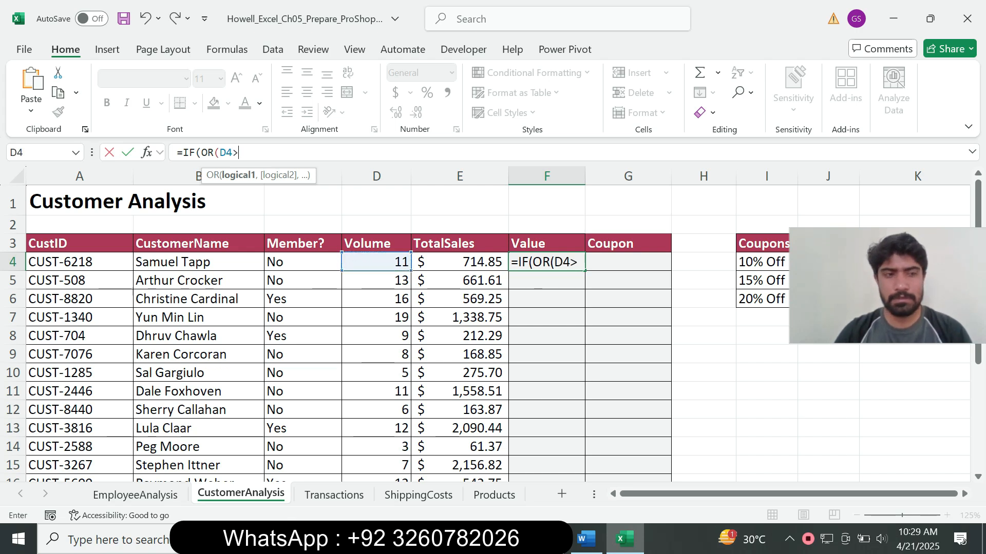
pyautogui.write('12,')
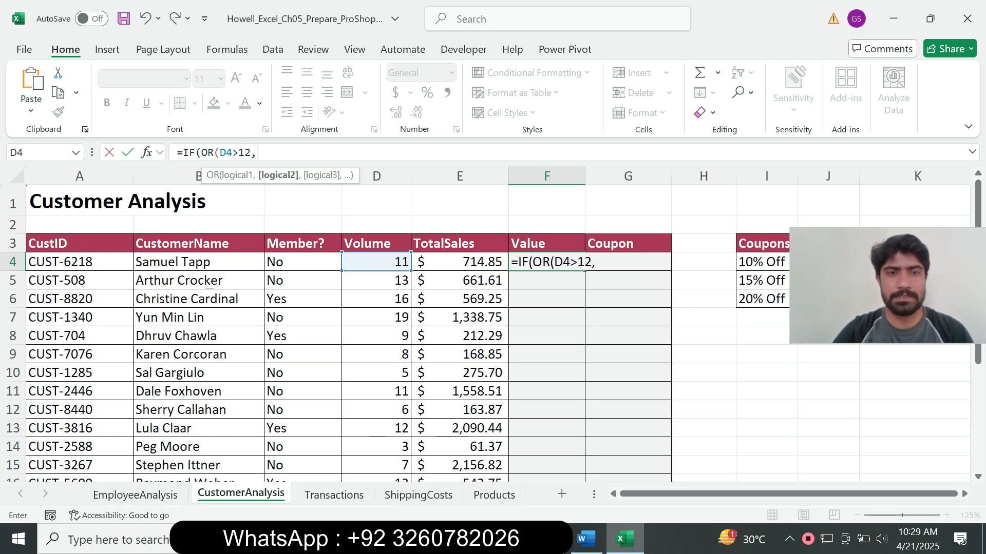
pyautogui.press('Left')
pyautogui.write('>=')
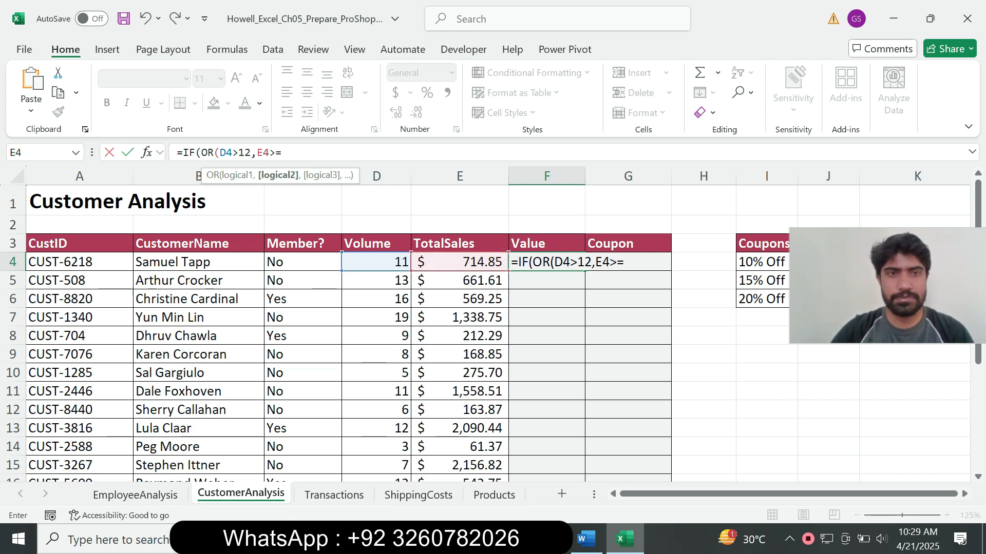
pyautogui.write('1')
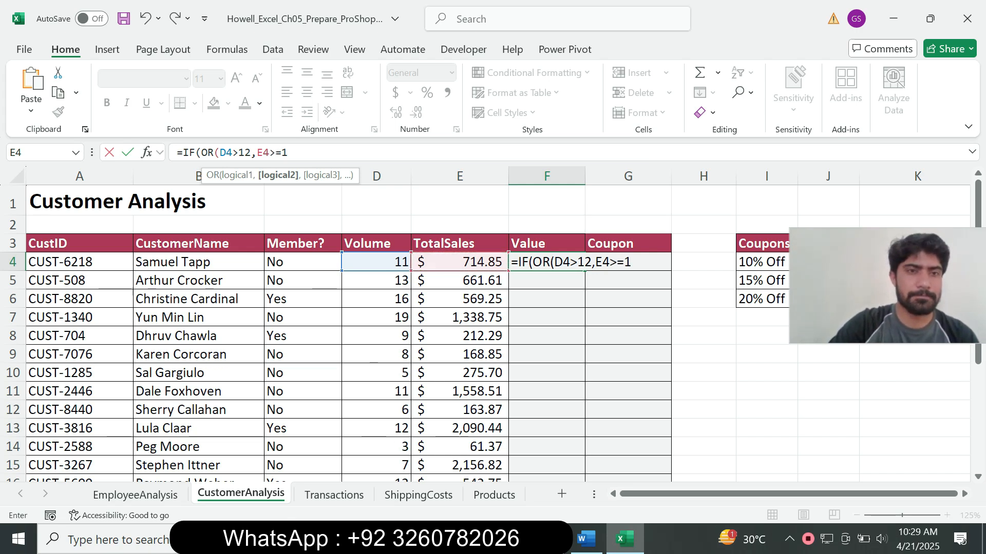
pyautogui.write('000')
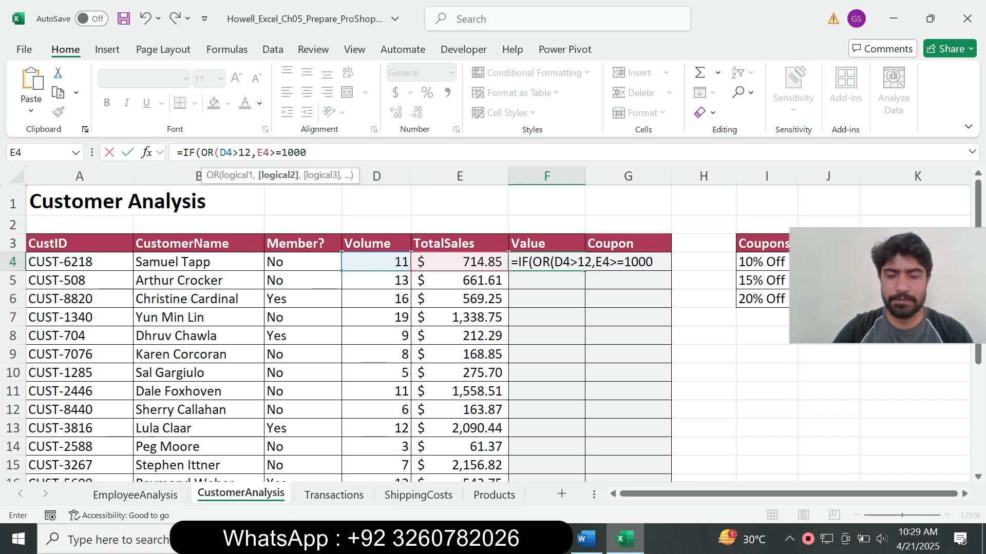
pyautogui.write(')')
pyautogui.write(',')
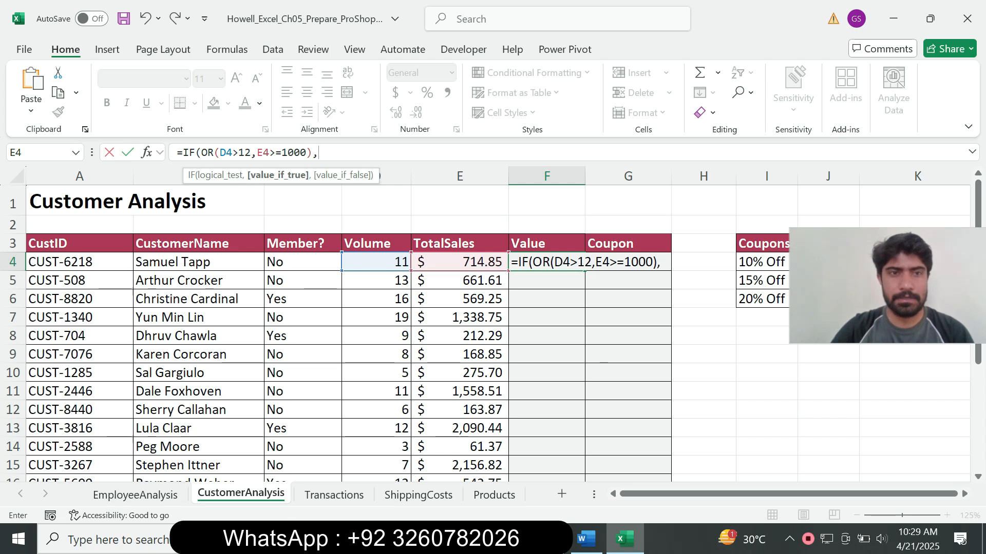
# Finish the F4 formula so it returns "High" when the test is true and "Low" otherwise.
pyautogui.write('"')
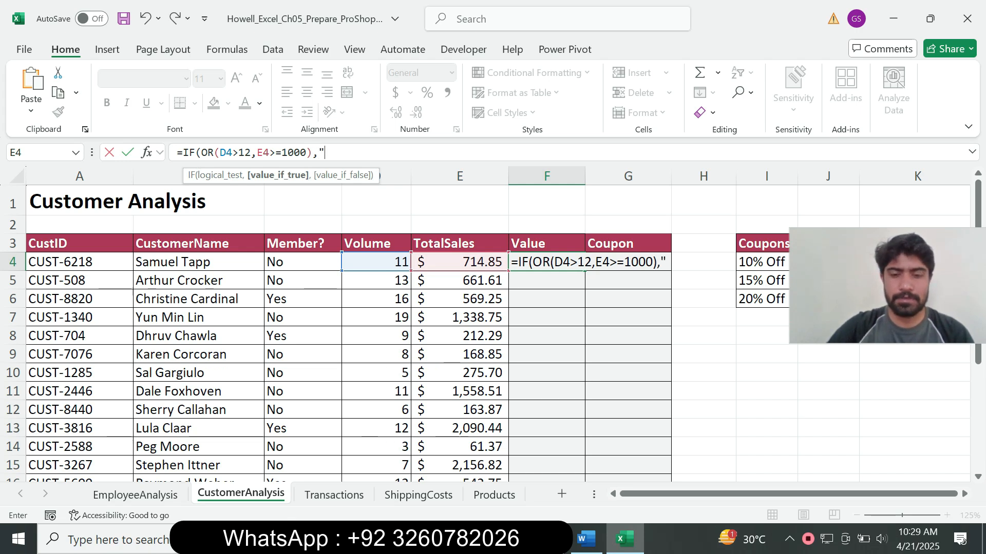
pyautogui.write('High')
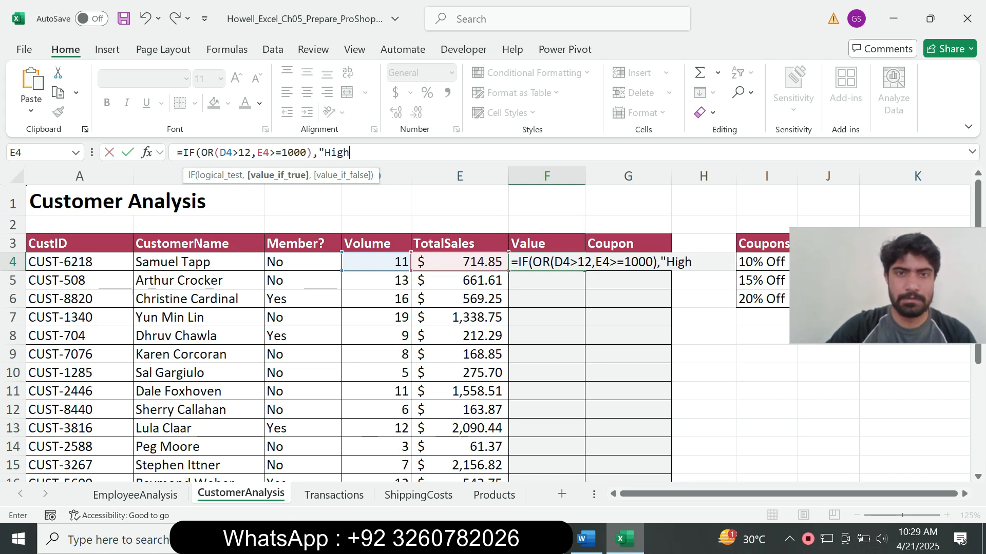
pyautogui.write('"')
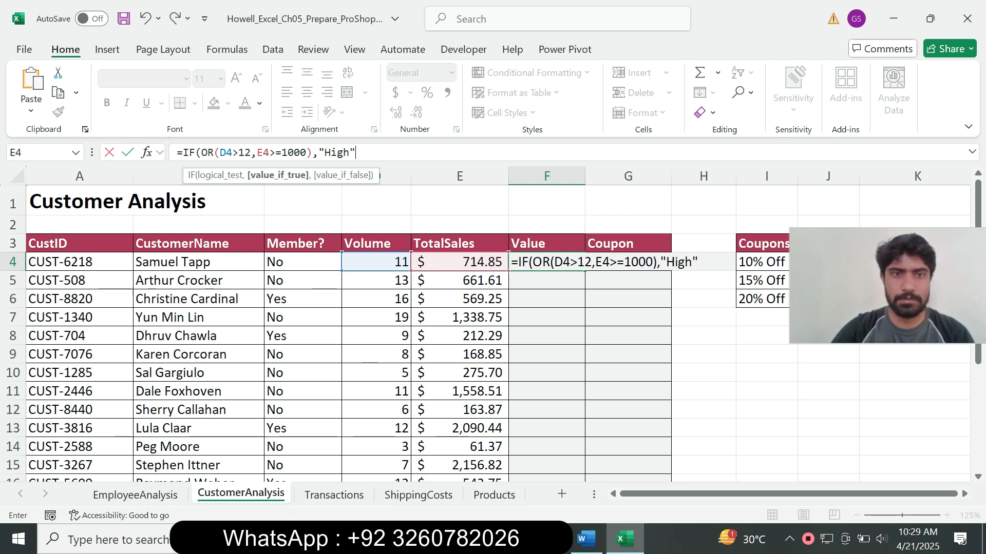
pyautogui.write(',')
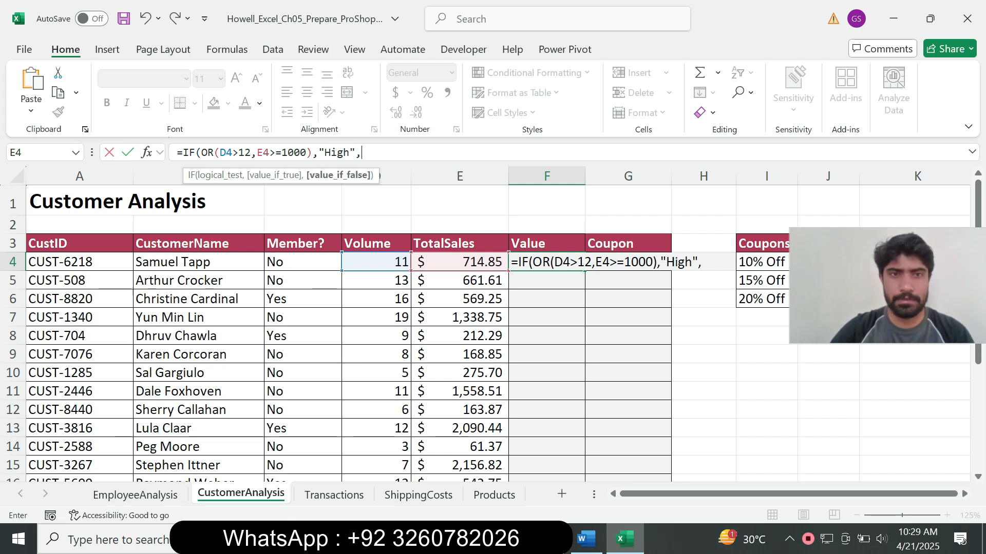
pyautogui.write('"')
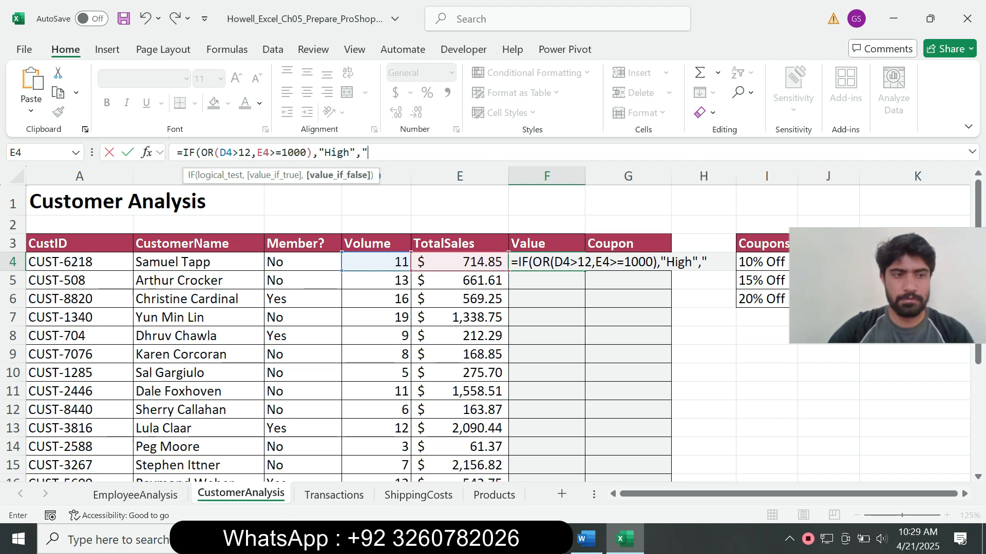
pyautogui.write('Low')
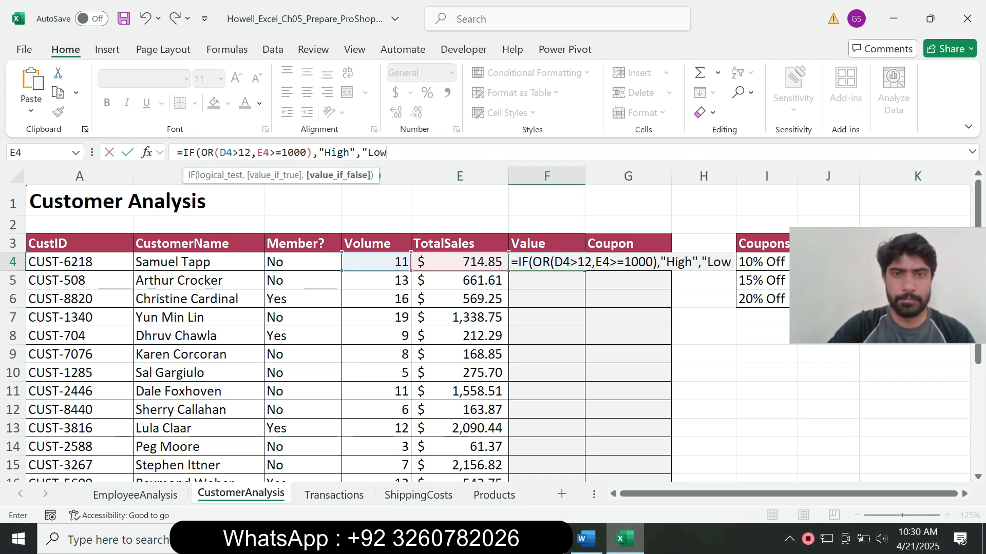
pyautogui.write('")')
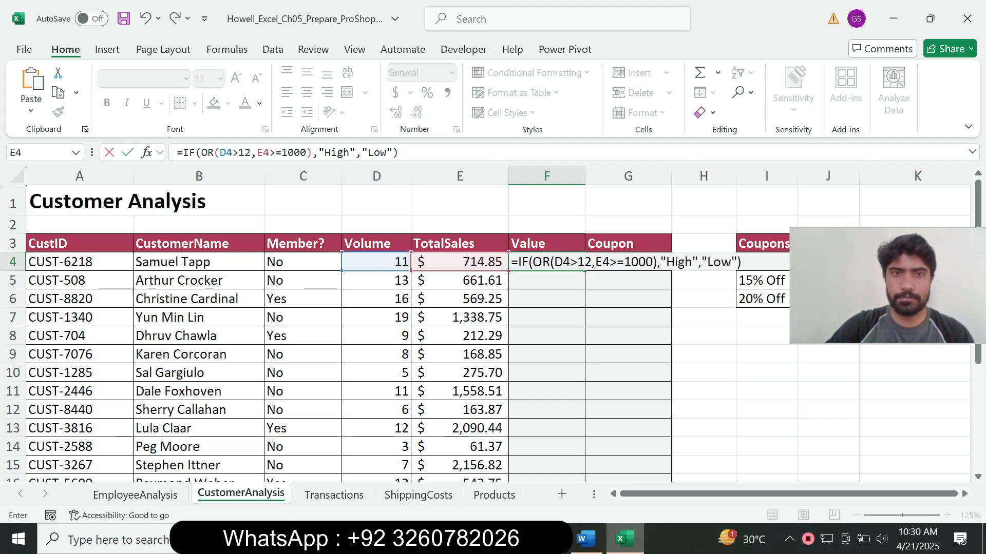
pyautogui.press('Return')
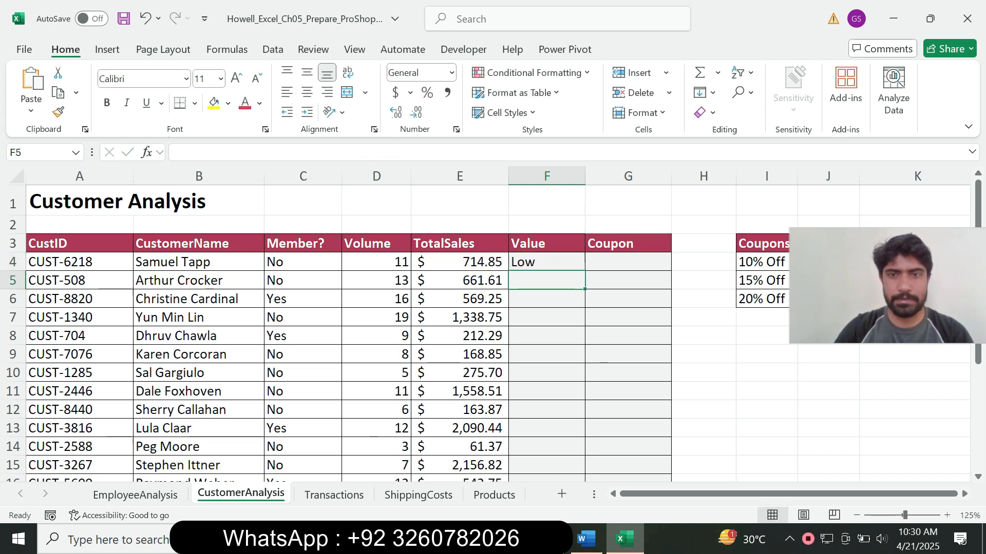
# Check the task 4 fill range in Word and copy the F4 formula down through F16 in Excel.
pyautogui.click(546, 262)
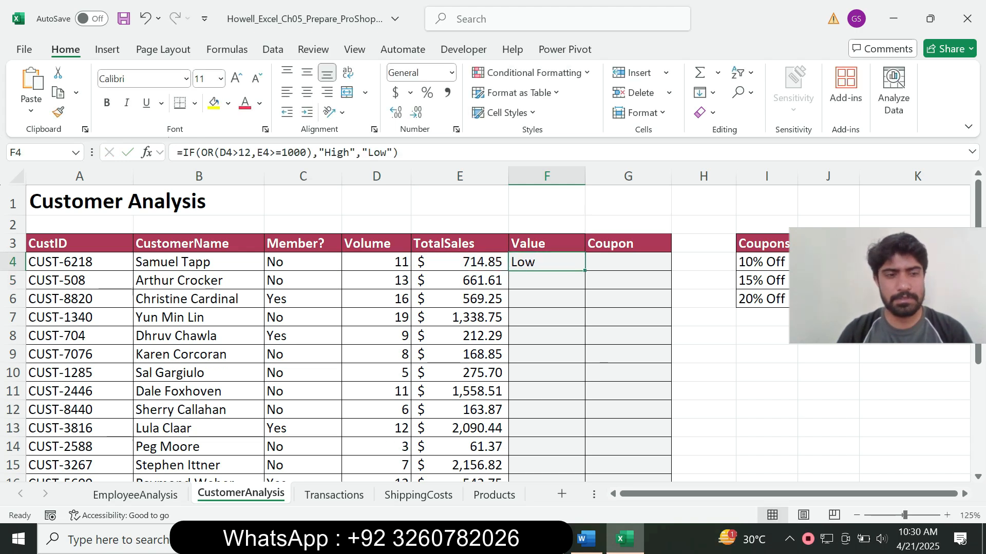
pyautogui.click(586, 539)
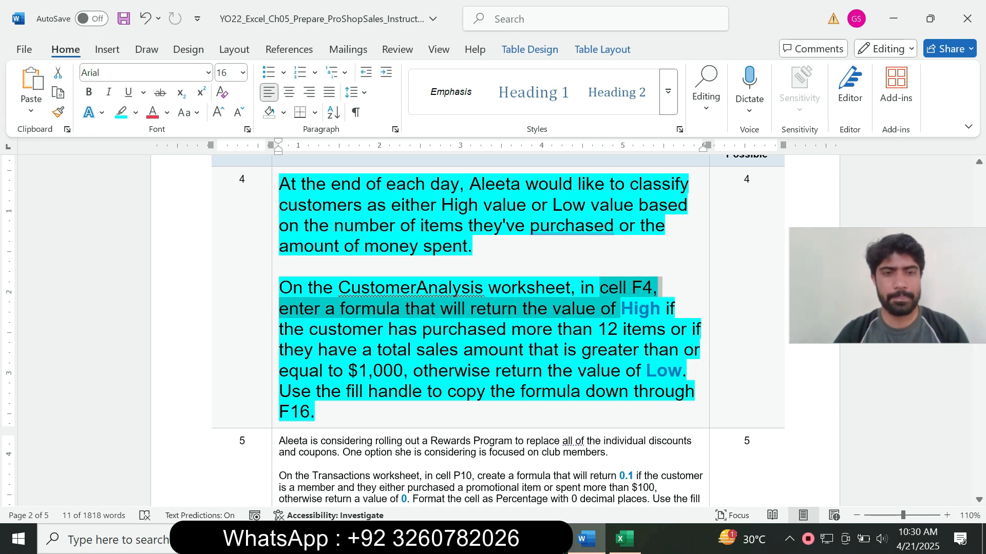
pyautogui.click(625, 539)
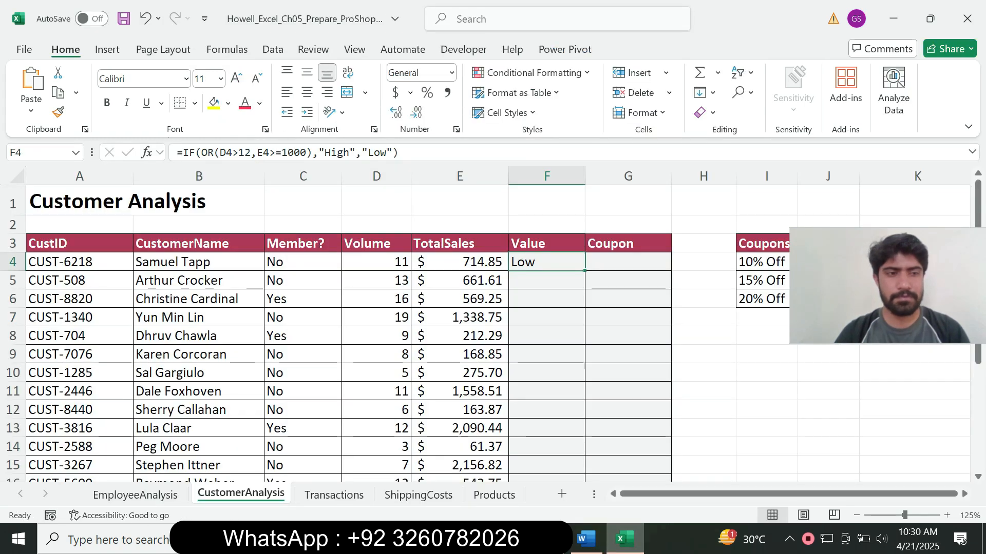
pyautogui.moveTo(585, 271); pyautogui.dragTo(585, 461)
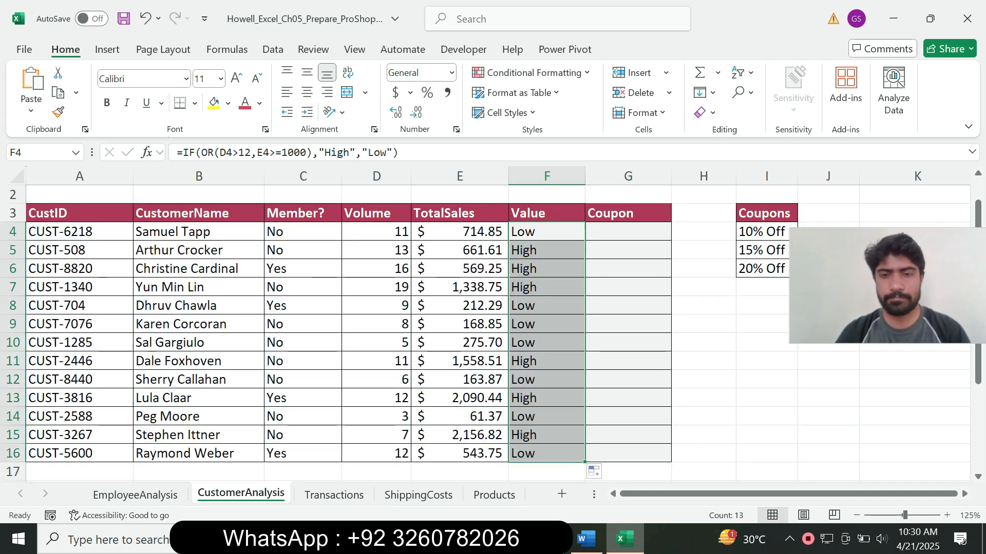
pyautogui.click(608, 472)
pyautogui.click(600, 472)
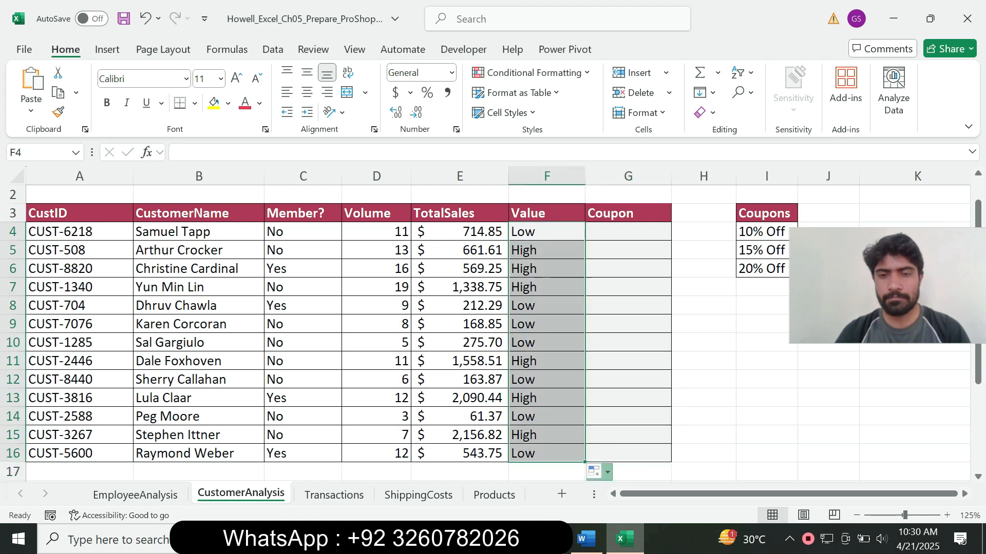
pyautogui.click(652, 435)
# Switch to Word, set the task 4 instruction text to font size 9 and remove its highlight.
pyautogui.hotkey('alt', 'Tab')
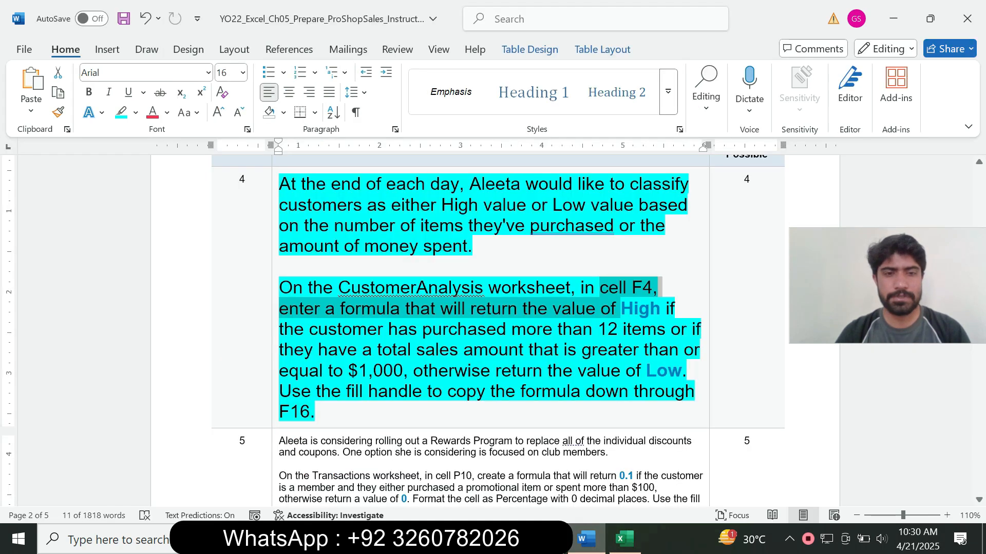
pyautogui.click(275, 370)
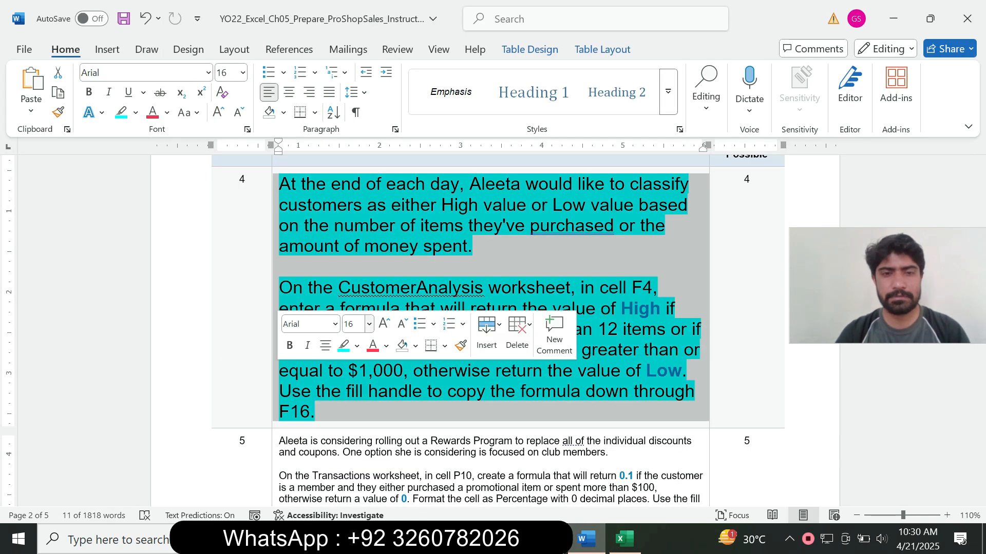
pyautogui.click(367, 324)
pyautogui.click(358, 38)
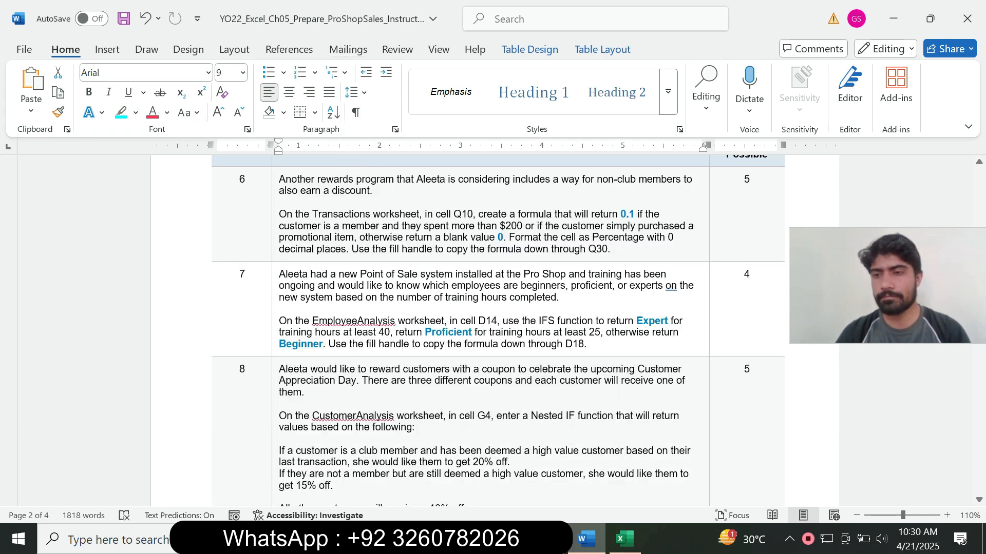
pyautogui.scroll(-6, 493, 328)
pyautogui.scroll(12, 493, 329)
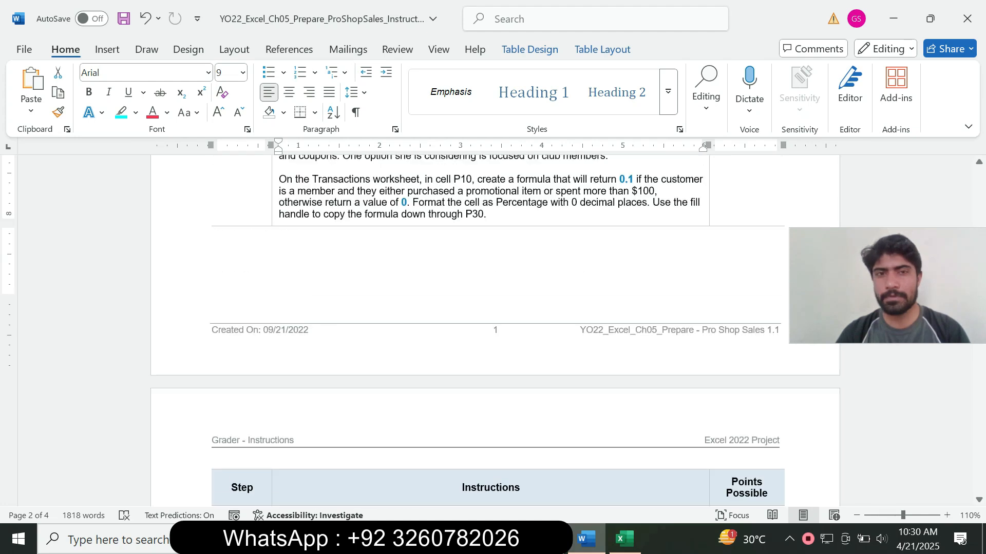
pyautogui.scroll(6, 493, 329)
pyautogui.click(136, 112)
pyautogui.click(158, 236)
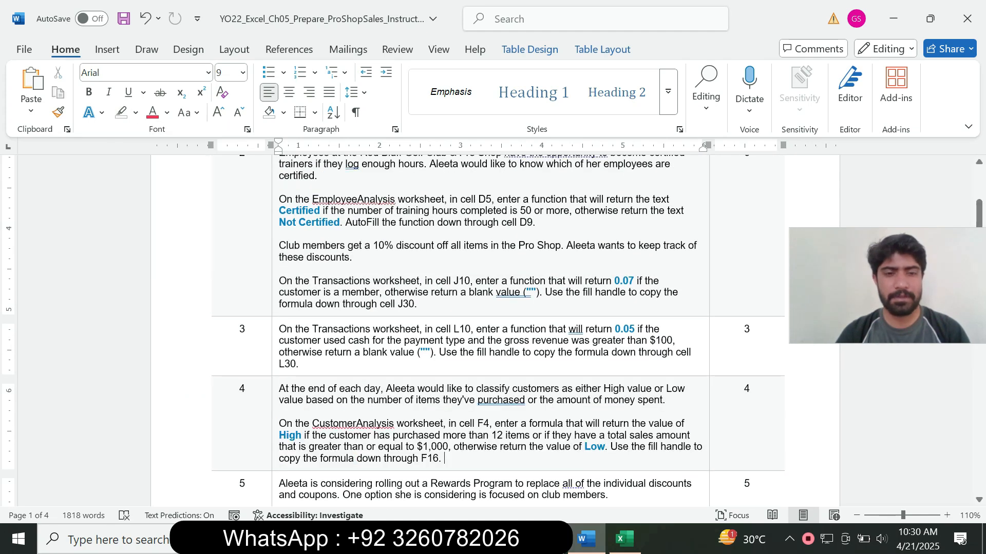
# Enlarge the task 5 instruction text to font size 16 and highlight it in turquoise.
pyautogui.click(274, 492)
pyautogui.click(366, 448)
pyautogui.click(353, 257)
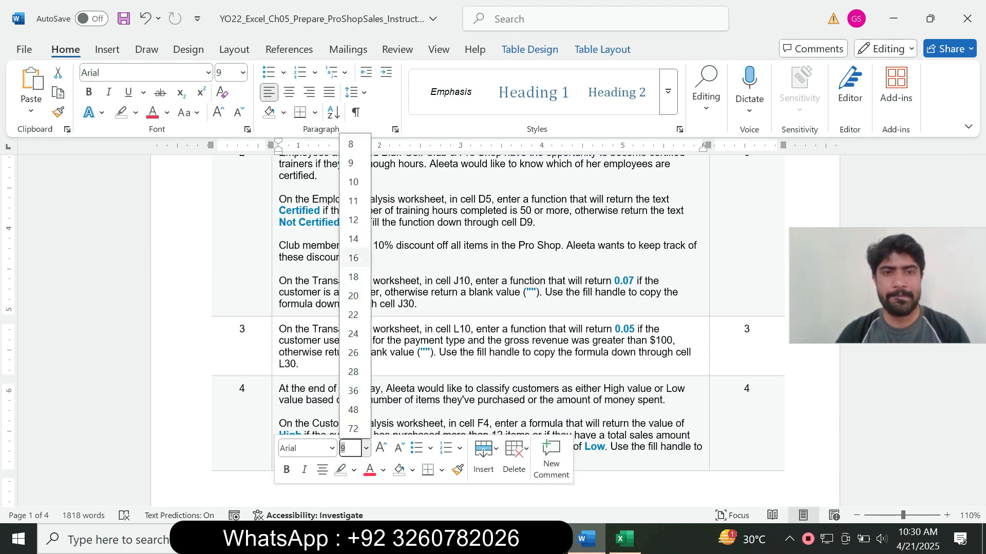
pyautogui.click(136, 113)
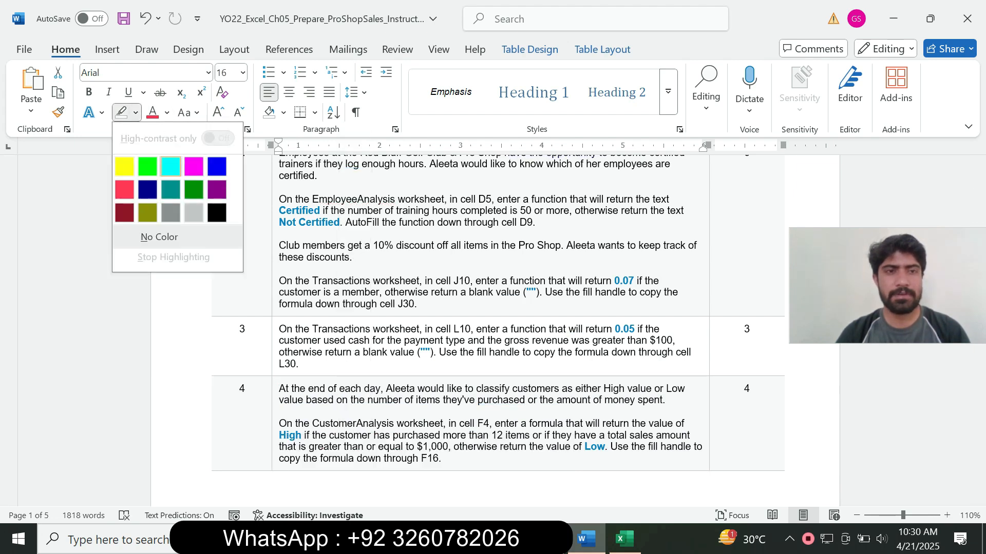
pyautogui.click(171, 165)
pyautogui.moveTo(979, 208); pyautogui.dragTo(979, 263)
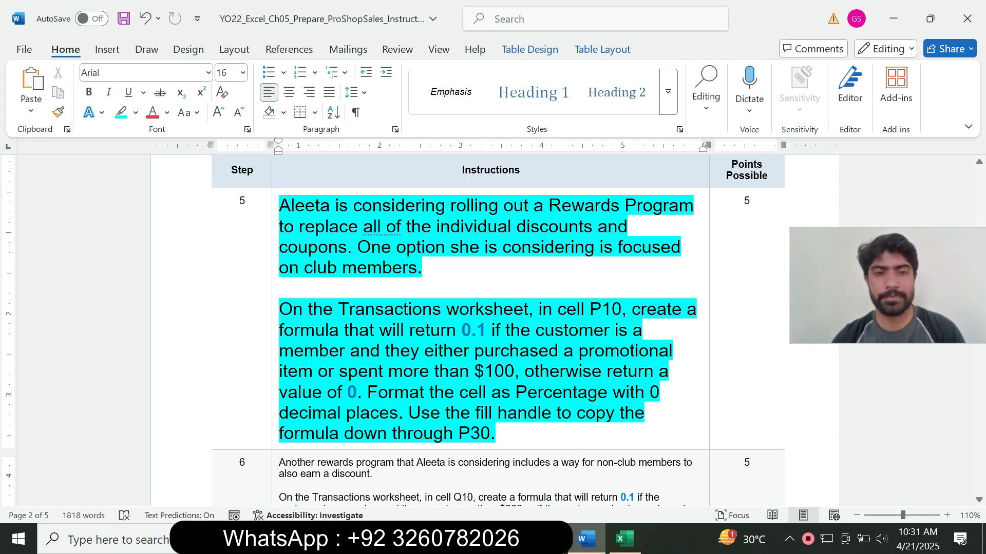
# Select the task 5 wording that names the worksheet and cell P10, and open the Transactions worksheet in Excel.
pyautogui.moveTo(309, 310); pyautogui.dragTo(504, 331)
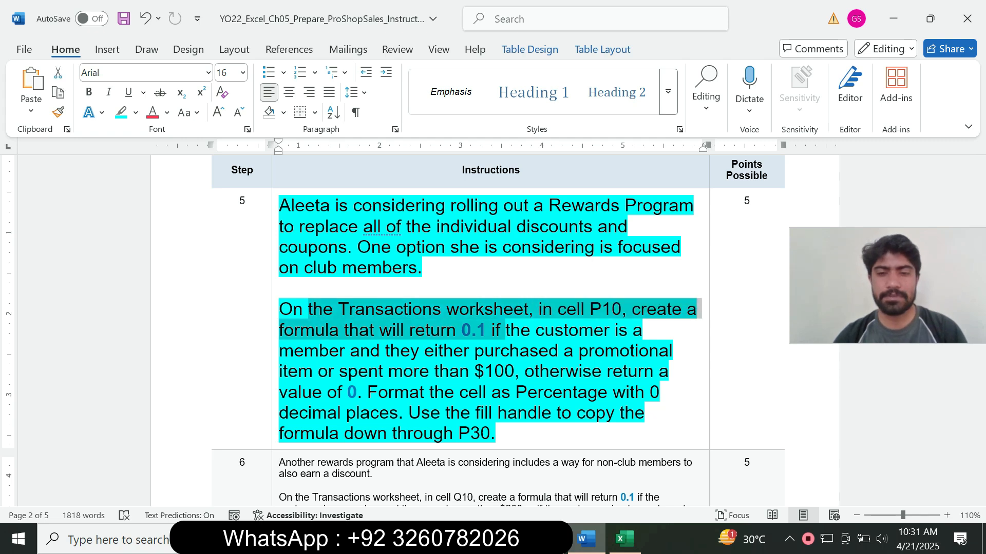
pyautogui.click(625, 539)
pyautogui.click(334, 495)
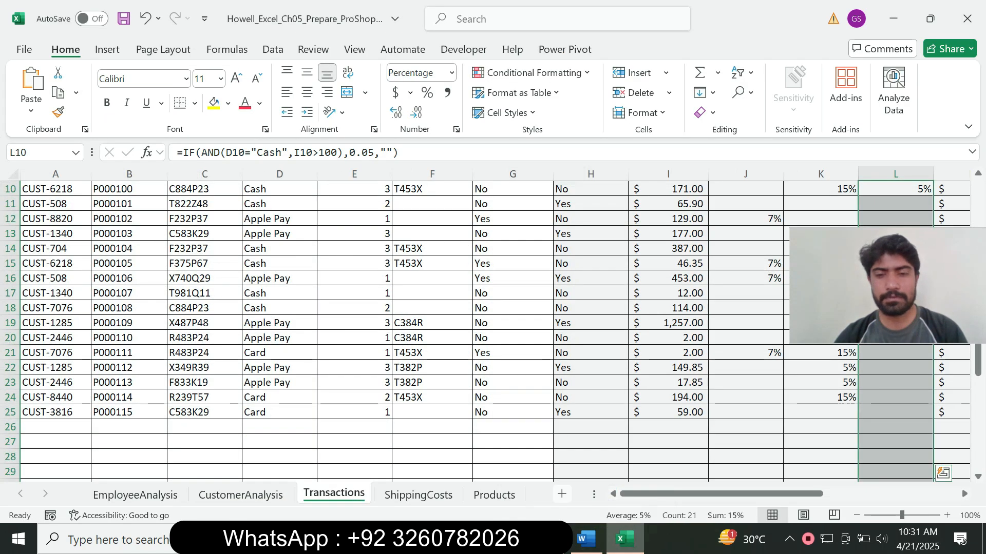
# Reread the task 5 instruction in Word and select cell P10 under Rewards1 on the Transactions worksheet in Excel.
pyautogui.click(586, 539)
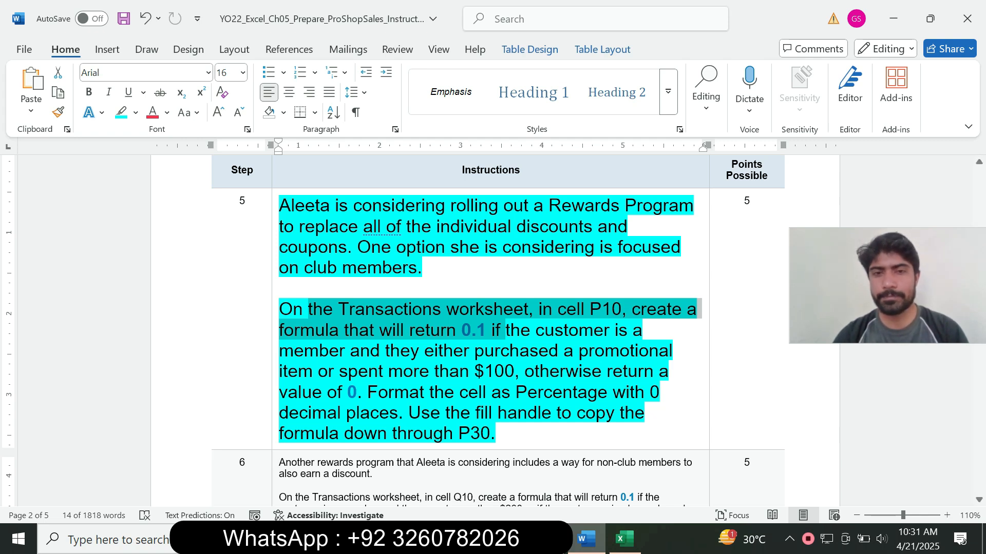
pyautogui.click(625, 539)
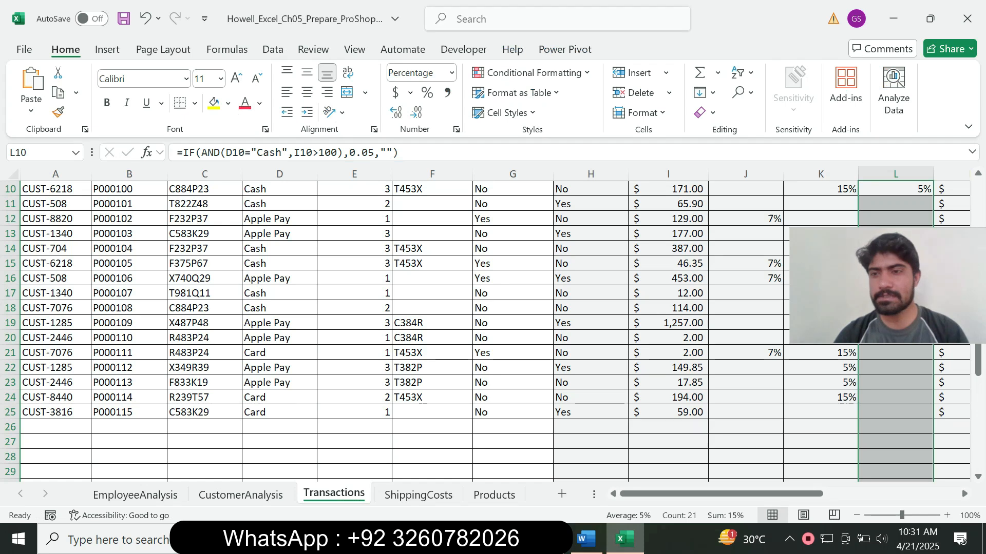
pyautogui.click(585, 539)
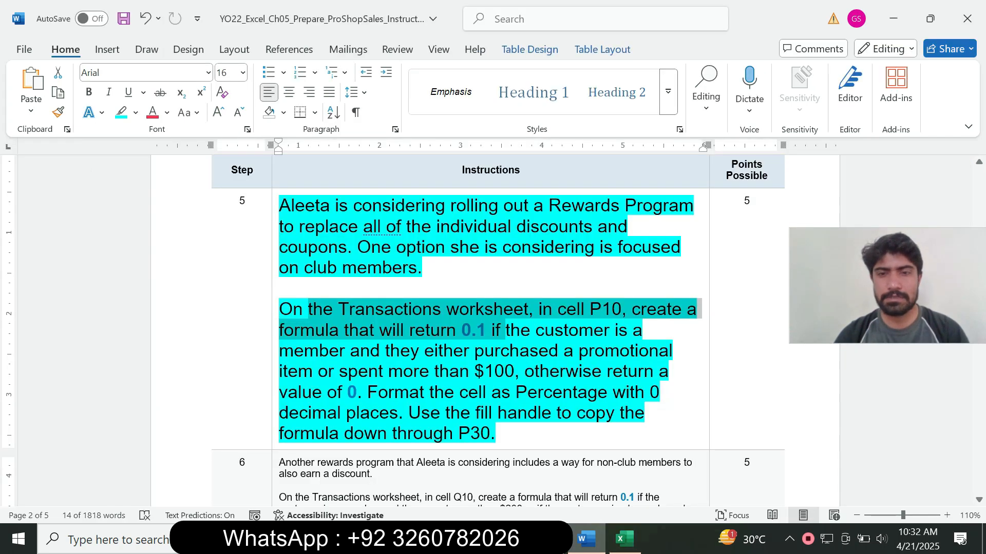
pyautogui.click(624, 539)
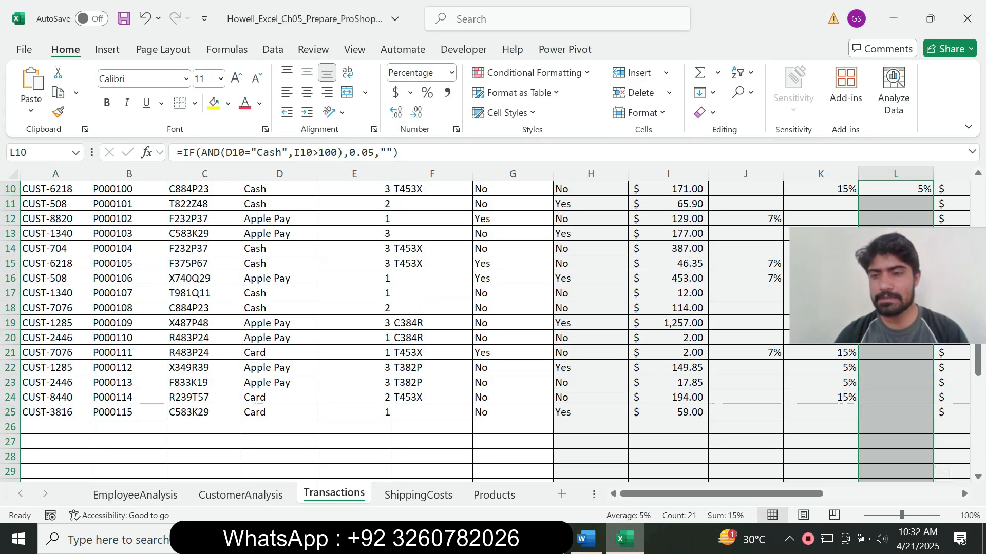
pyautogui.hscroll(3, 493, 328)
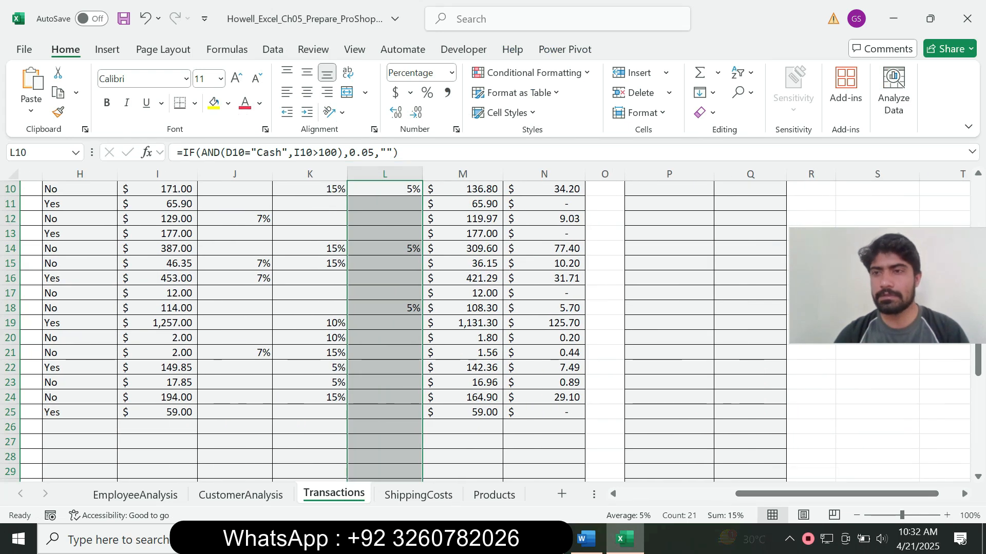
pyautogui.scroll(3, 493, 328)
pyautogui.click(669, 363)
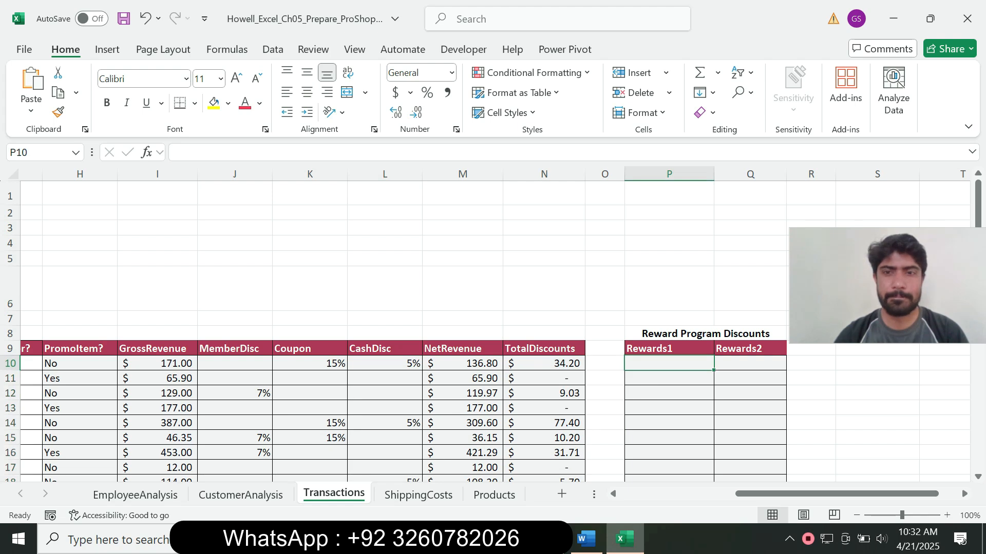
# Begin an IF formula in P10 with an AND test whose first condition is the club member check G10="Yes".
pyautogui.write('=if')
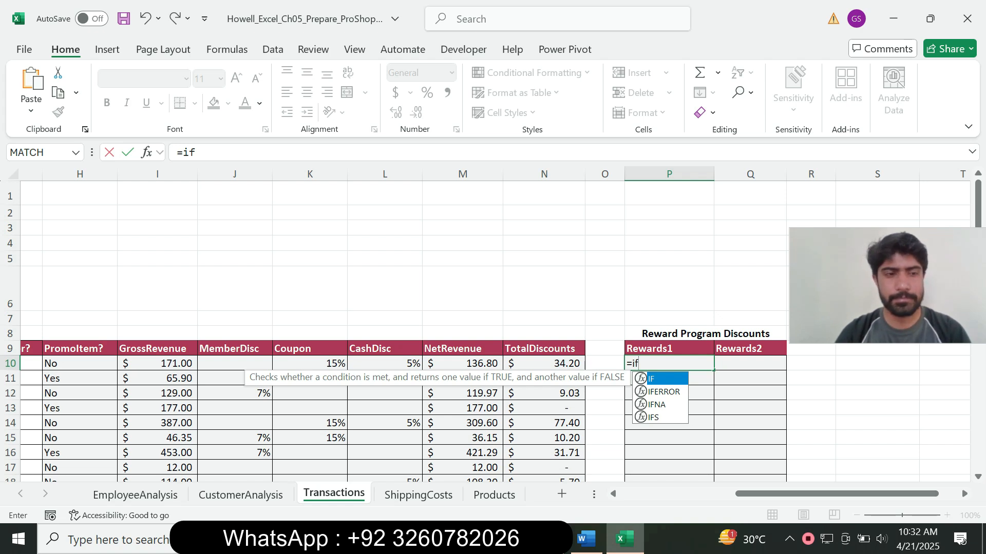
pyautogui.press('Tab')
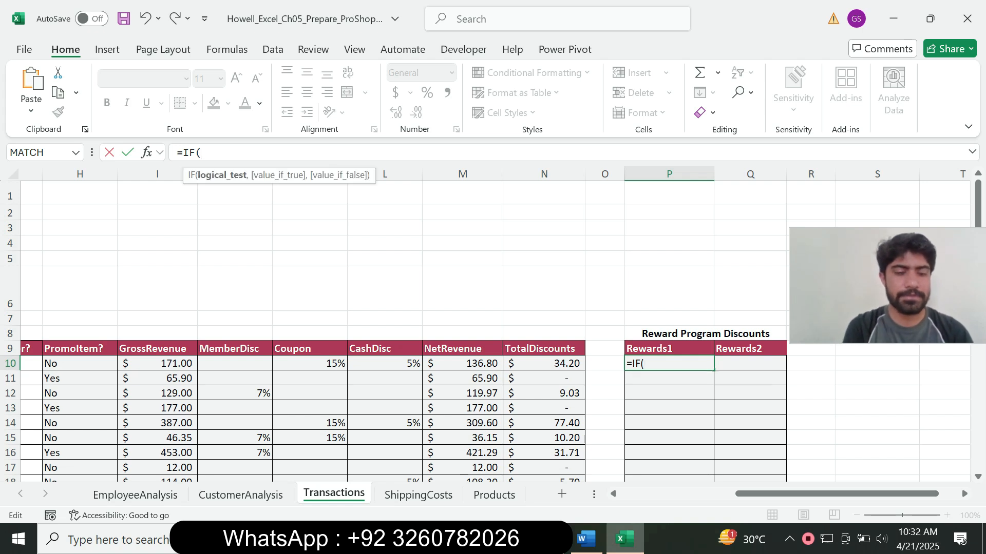
pyautogui.write('AN')
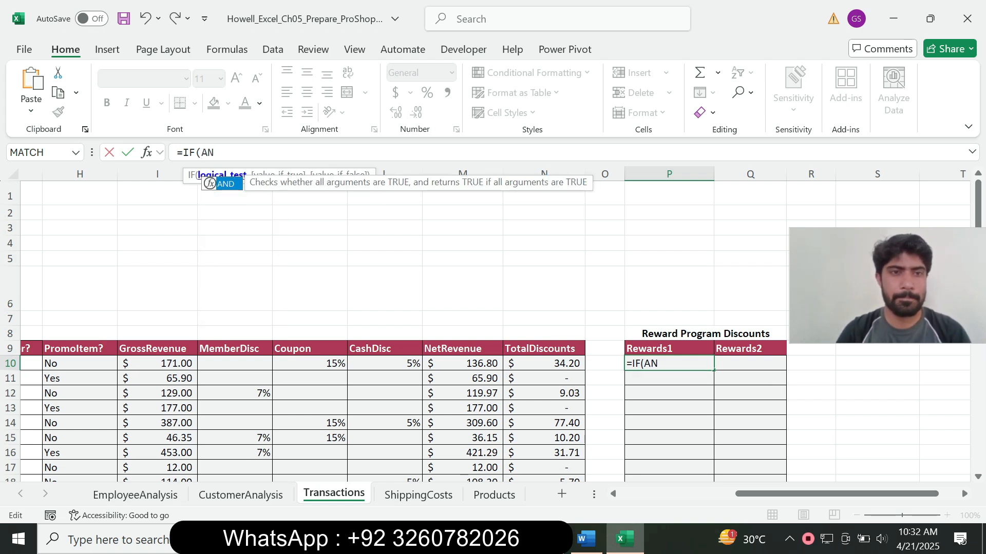
pyautogui.press('Tab')
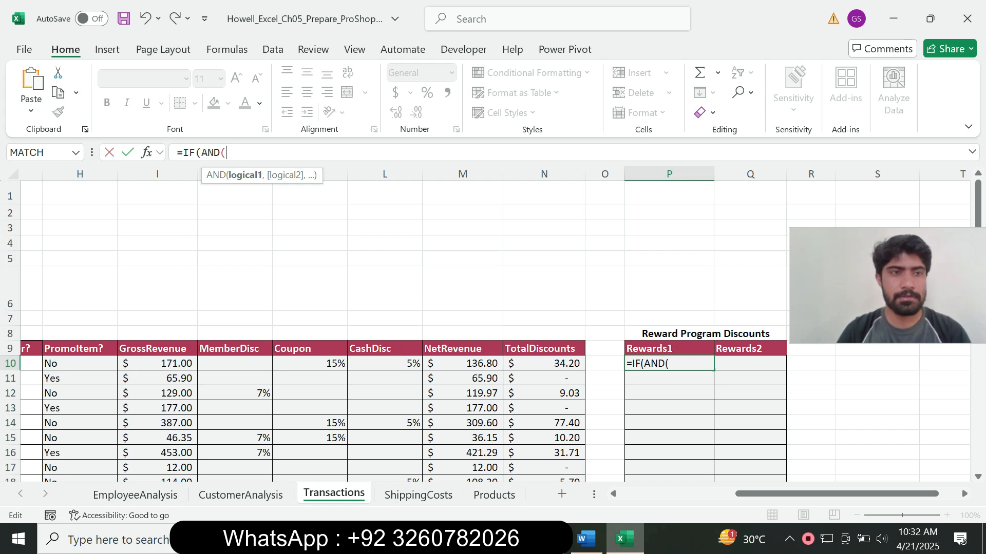
pyautogui.click(31, 364)
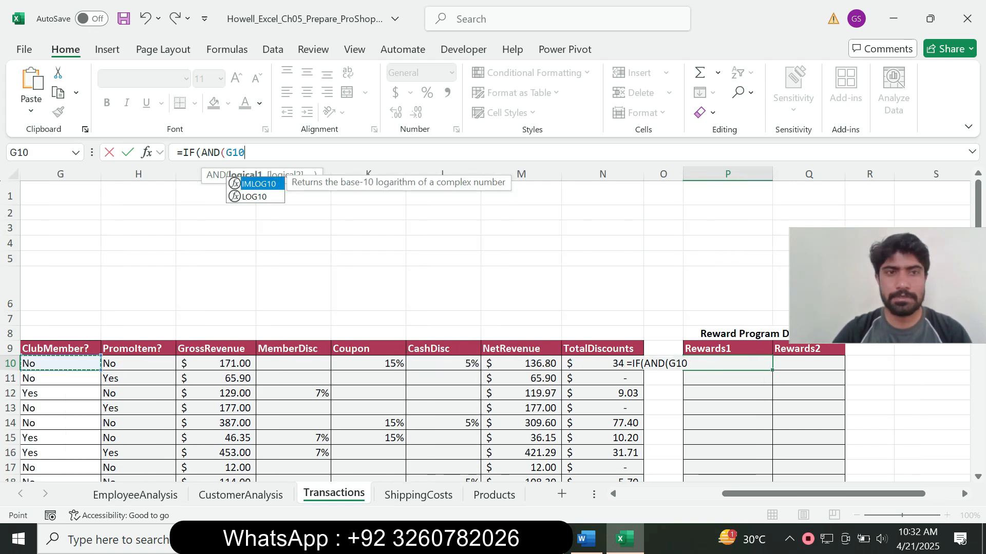
pyautogui.write('="')
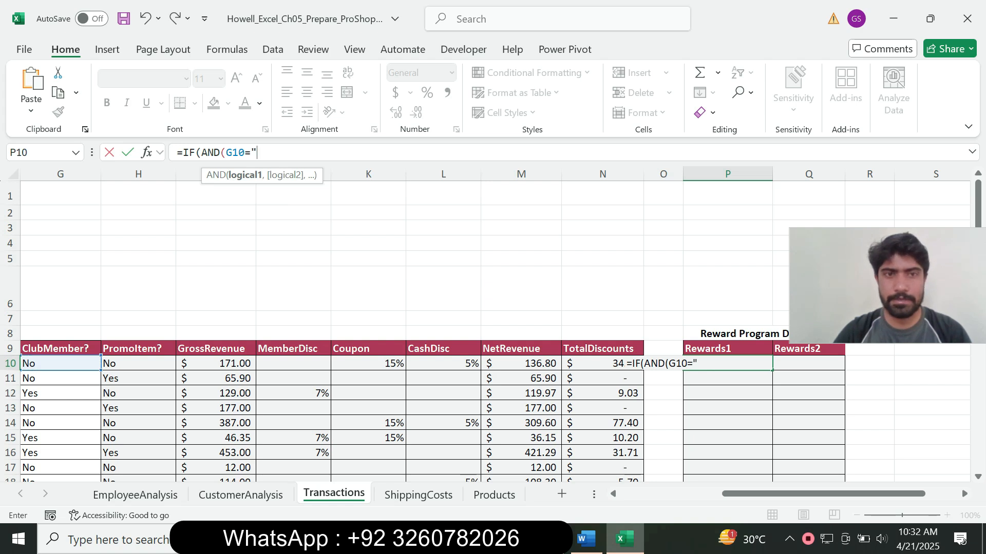
pyautogui.write('Yes')
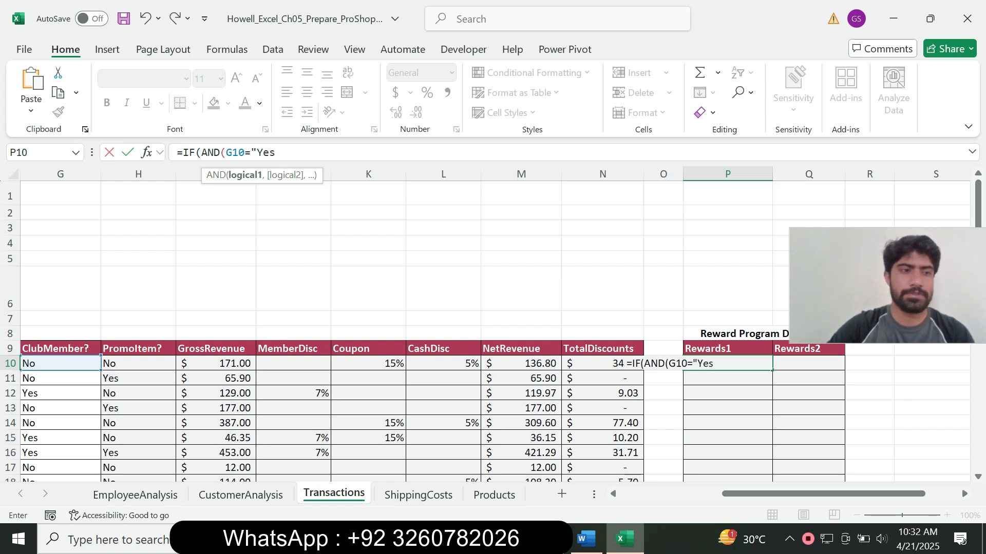
pyautogui.write('"')
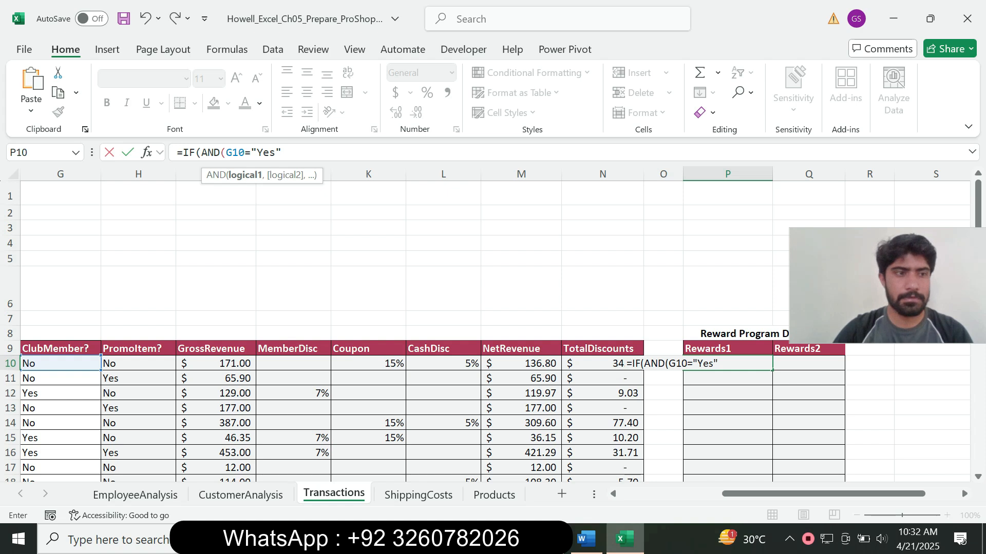
pyautogui.write(',')
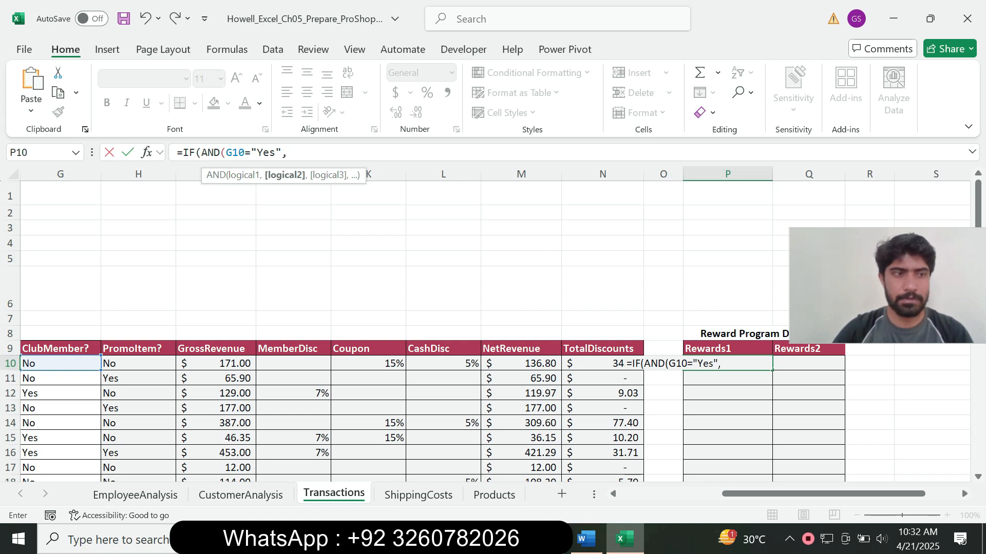
# Add OR(H10="Yes",I10>100) as the second AND condition in the P10 formula and close the logical test.
pyautogui.write('OR')
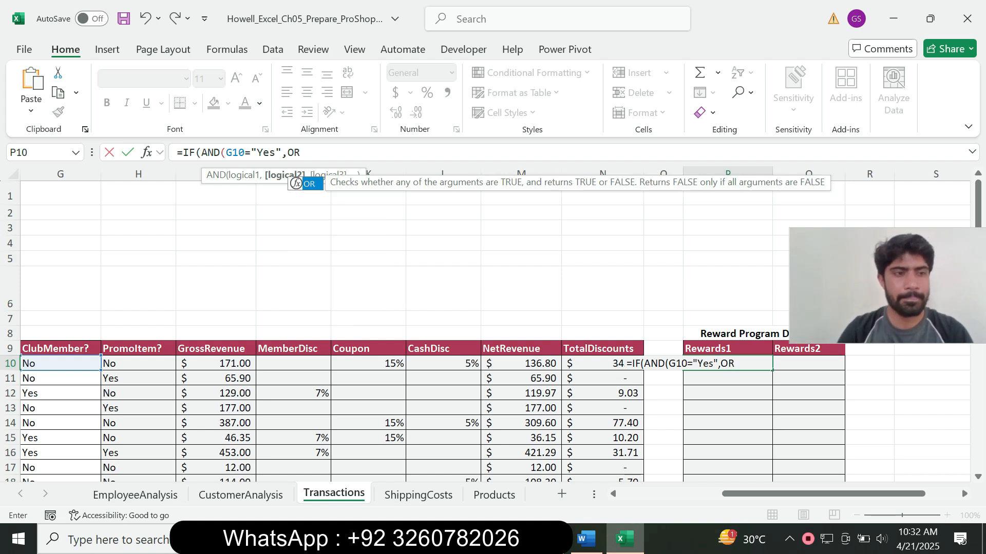
pyautogui.write('(')
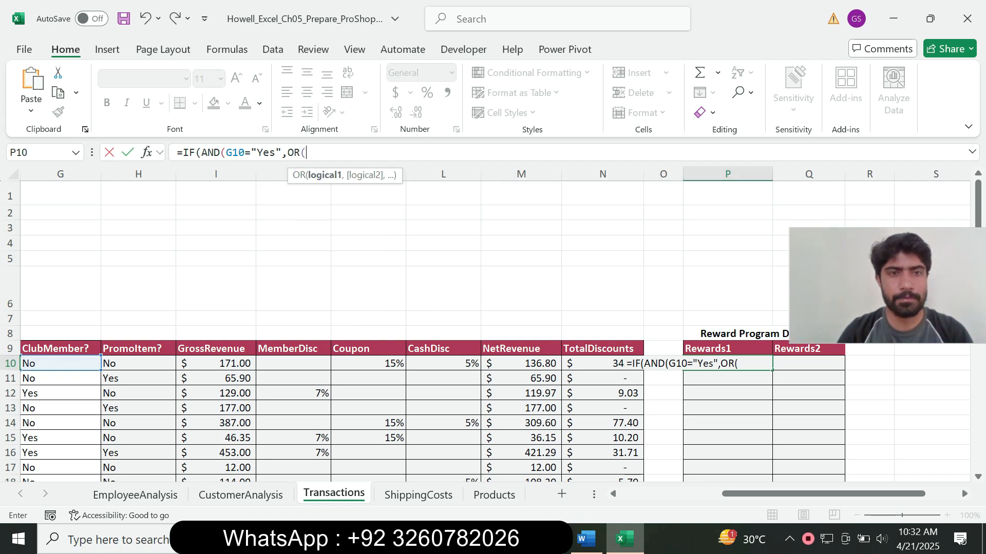
pyautogui.press('F2')
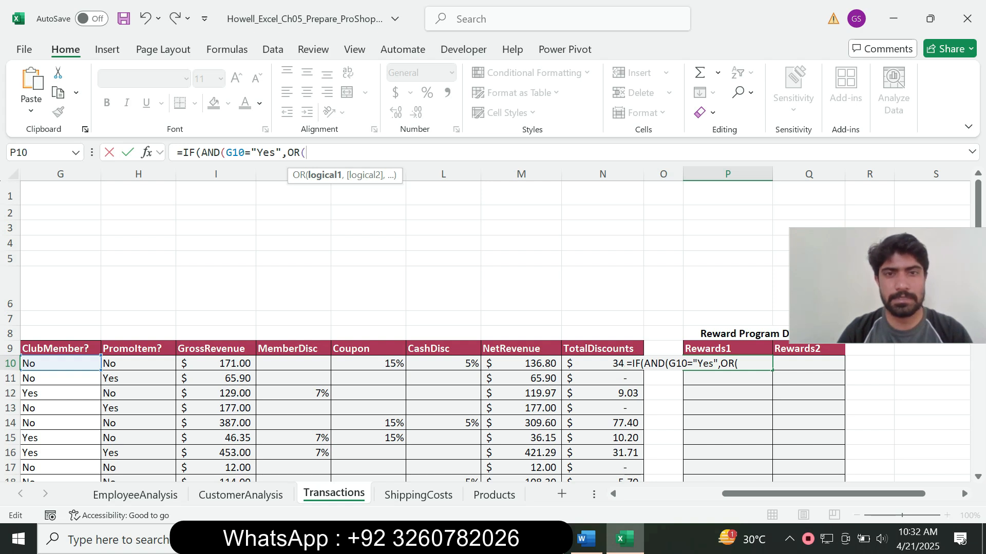
pyautogui.click(138, 364)
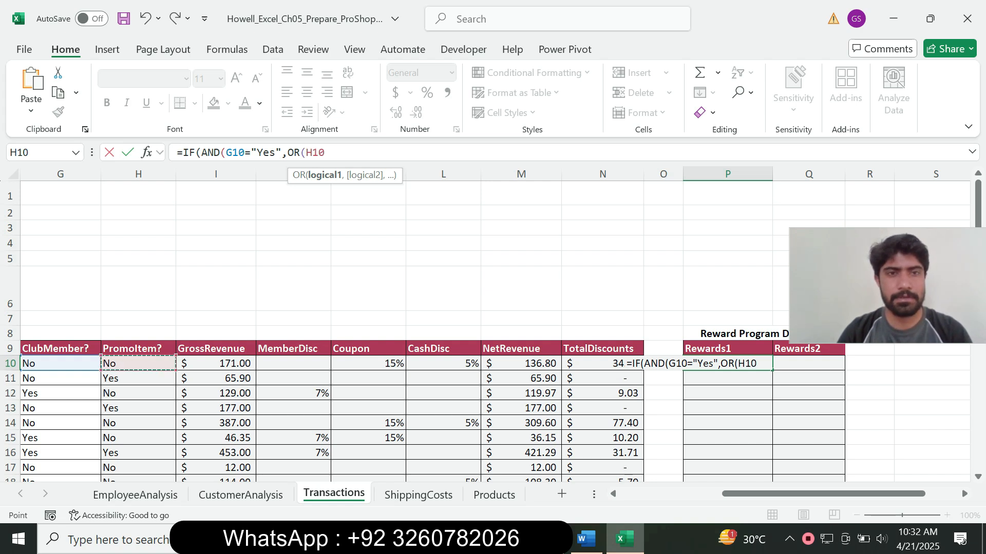
pyautogui.write('=')
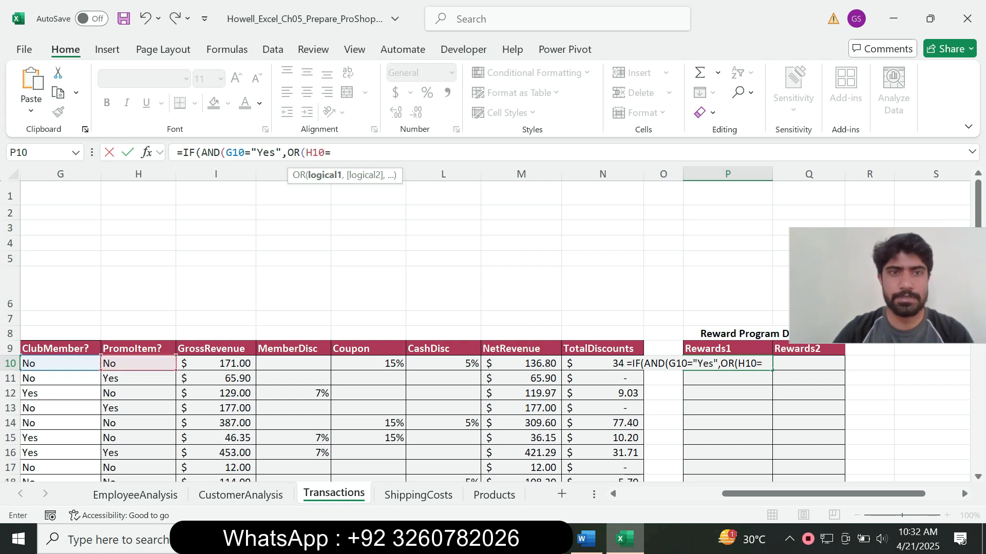
pyautogui.write('"Yes')
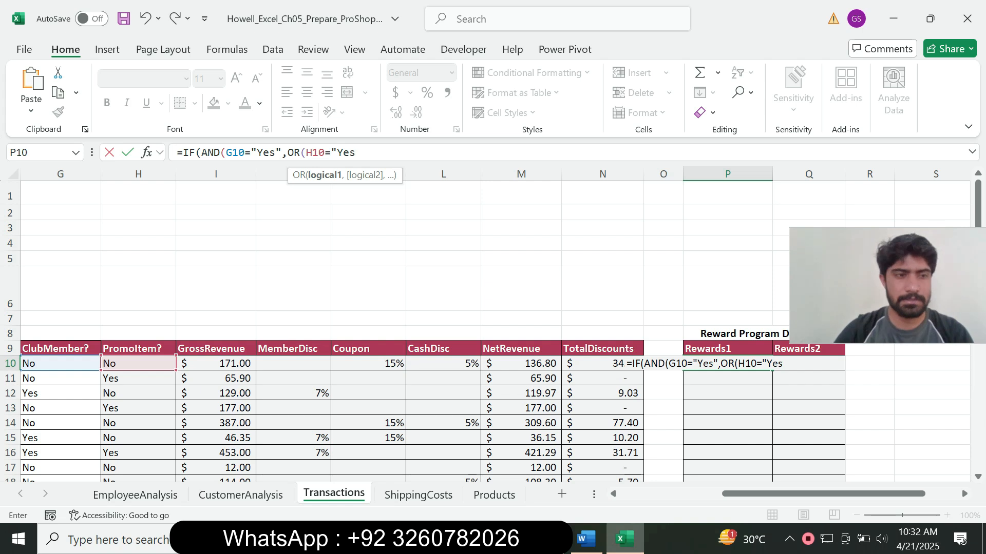
pyautogui.write('"')
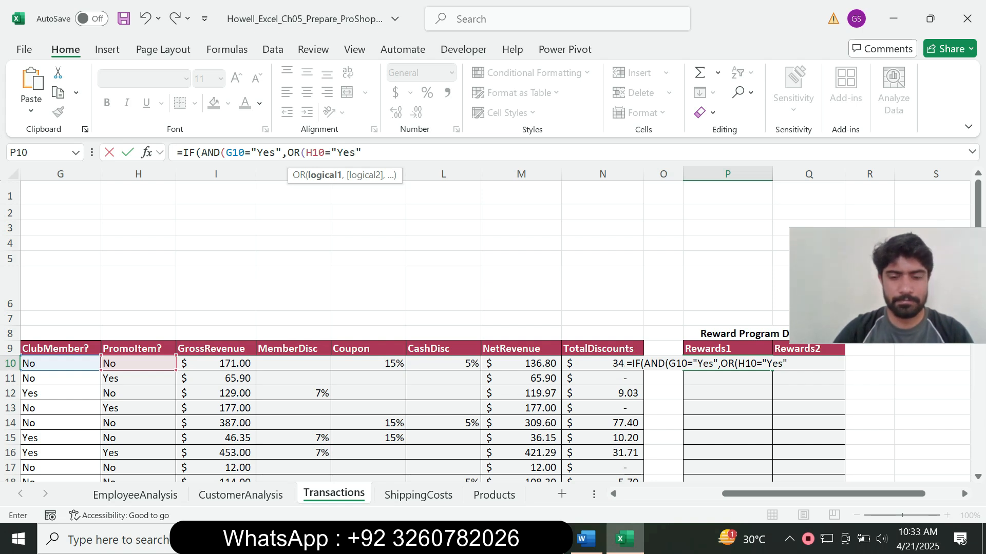
pyautogui.write(',')
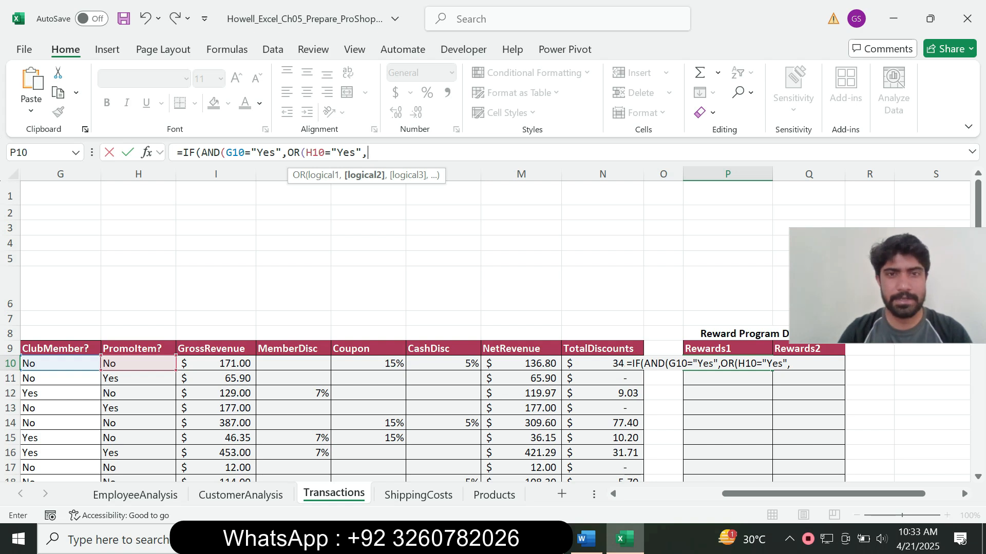
pyautogui.click(216, 363)
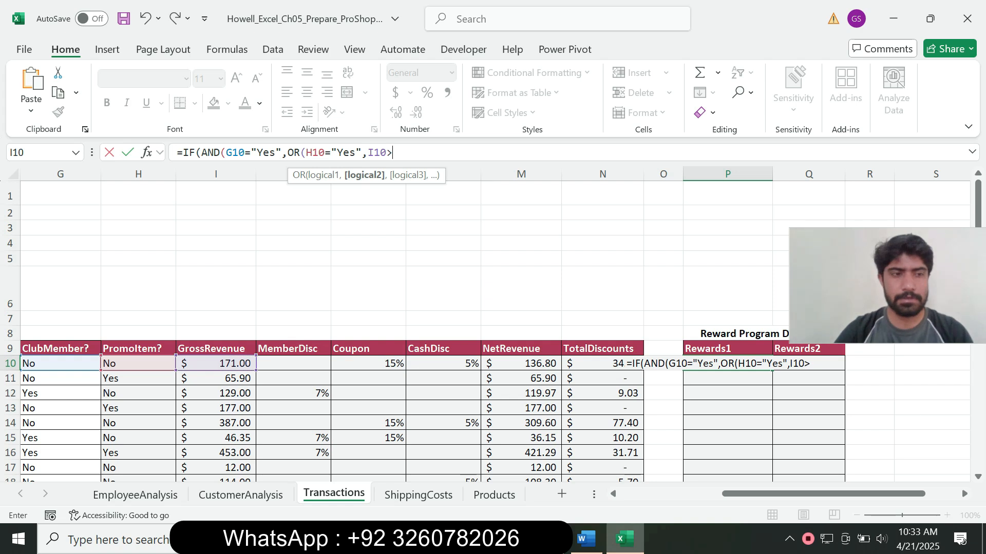
pyautogui.write('100')
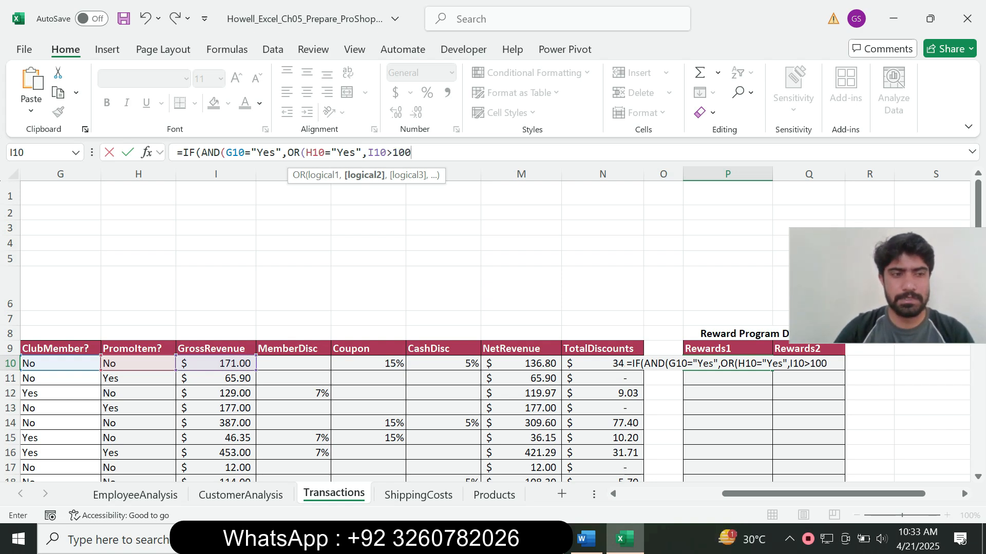
pyautogui.write('))')
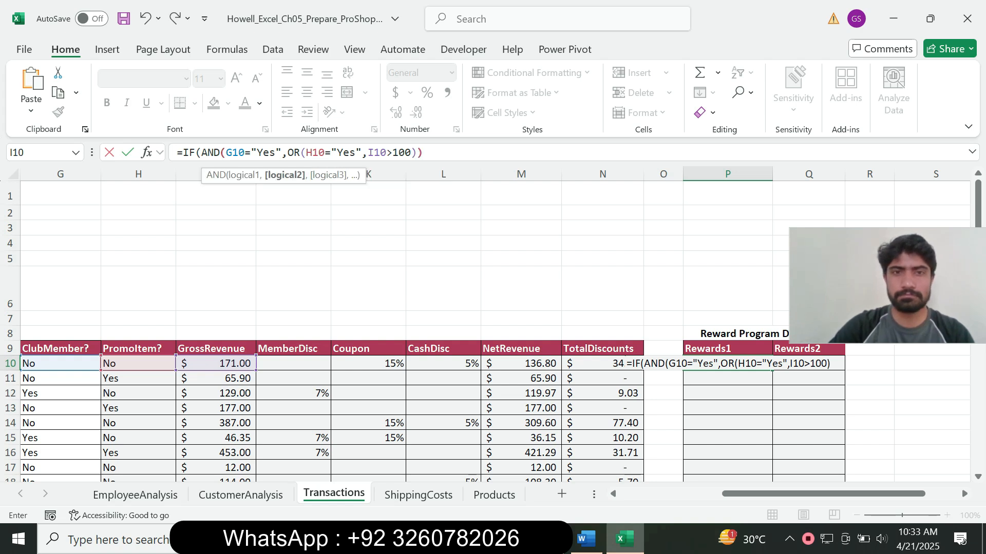
# Complete the P10 IF formula with 0.1 as the true value and 0 as the false value, and enter it.
pyautogui.write(',')
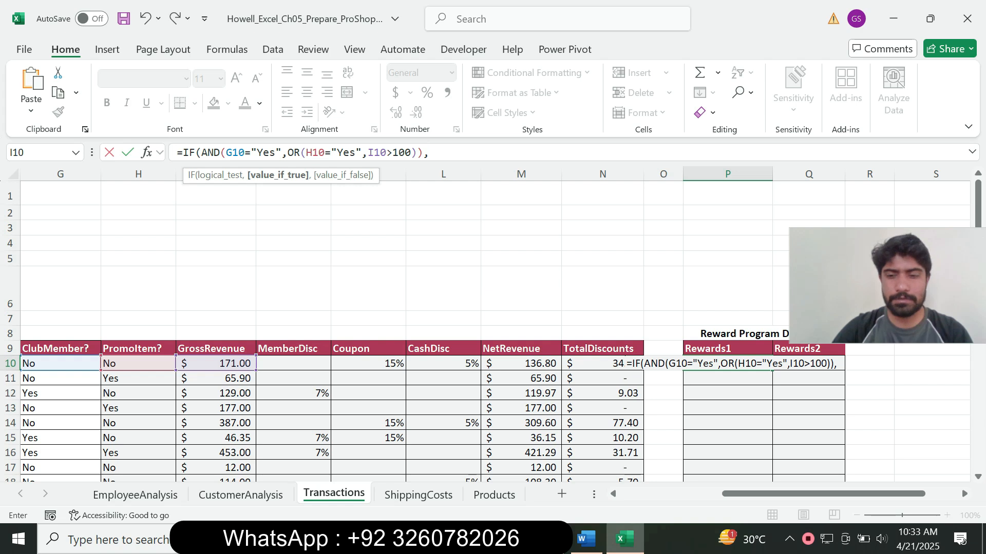
pyautogui.write('0')
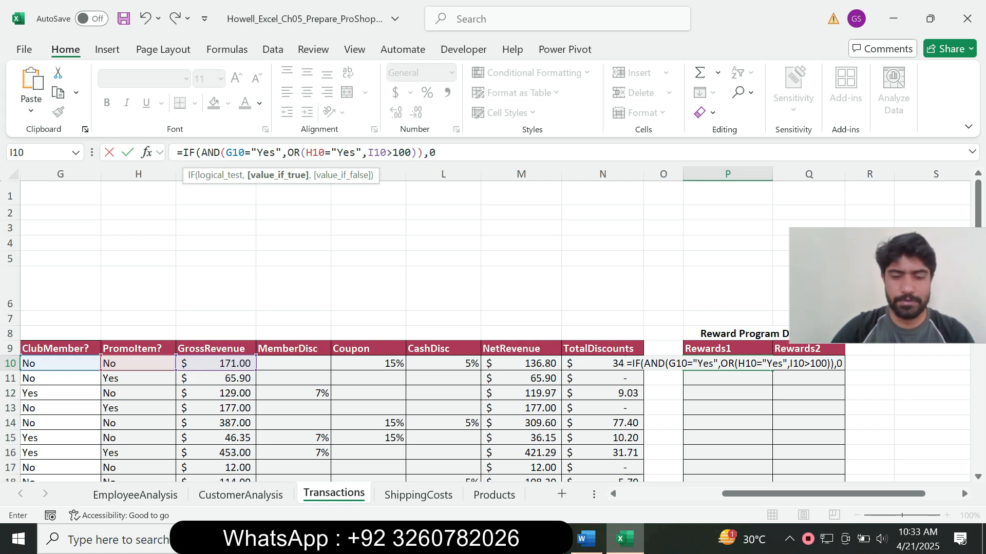
pyautogui.write('.1')
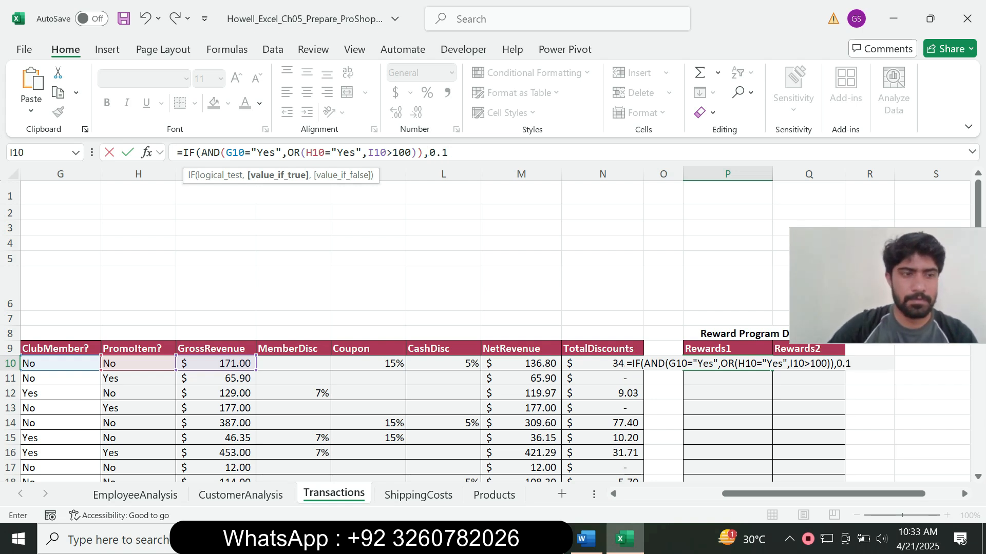
pyautogui.write(',0')
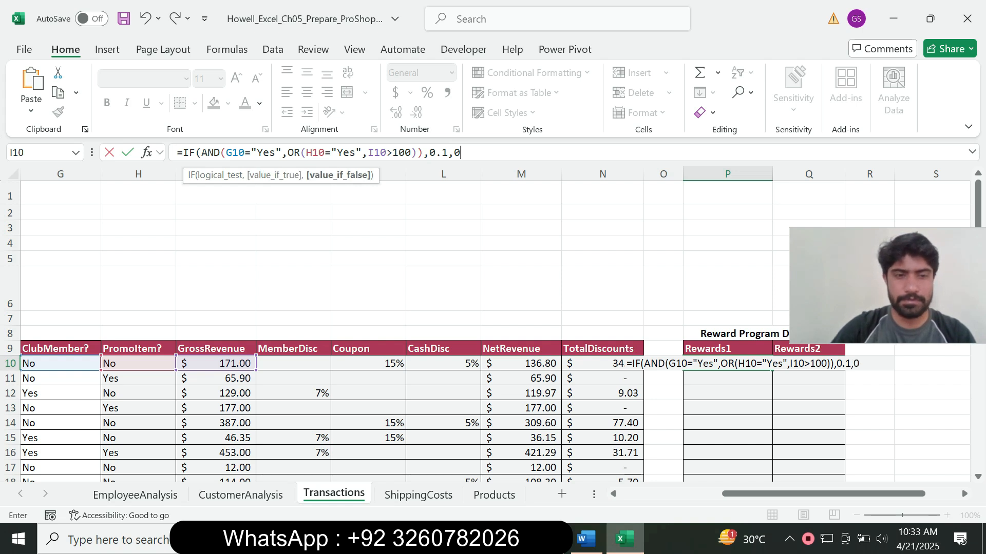
pyautogui.write(')')
pyautogui.press('Return')
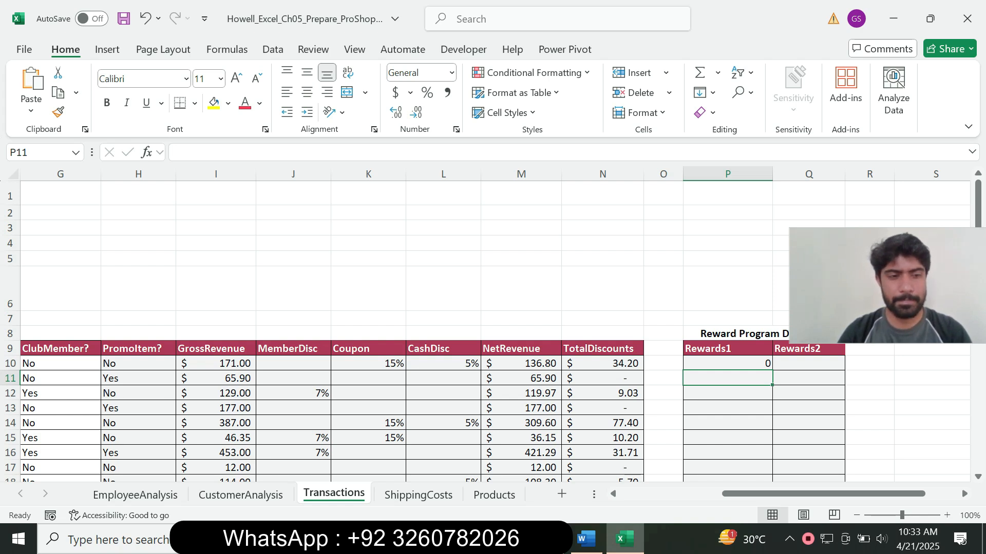
# Check the task 5 fill range in Word and copy the P10 formula down through P30 in Excel.
pyautogui.click(727, 363)
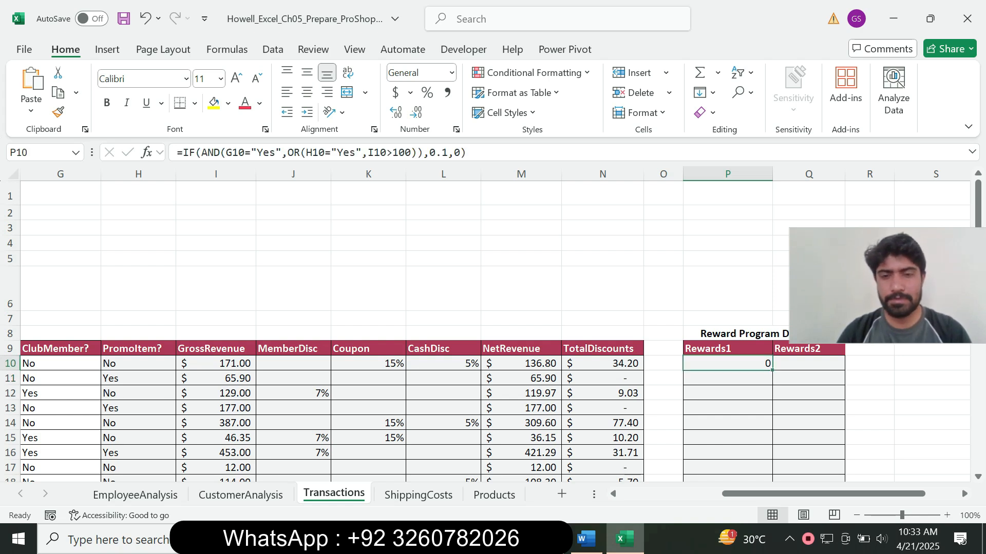
pyautogui.click(586, 539)
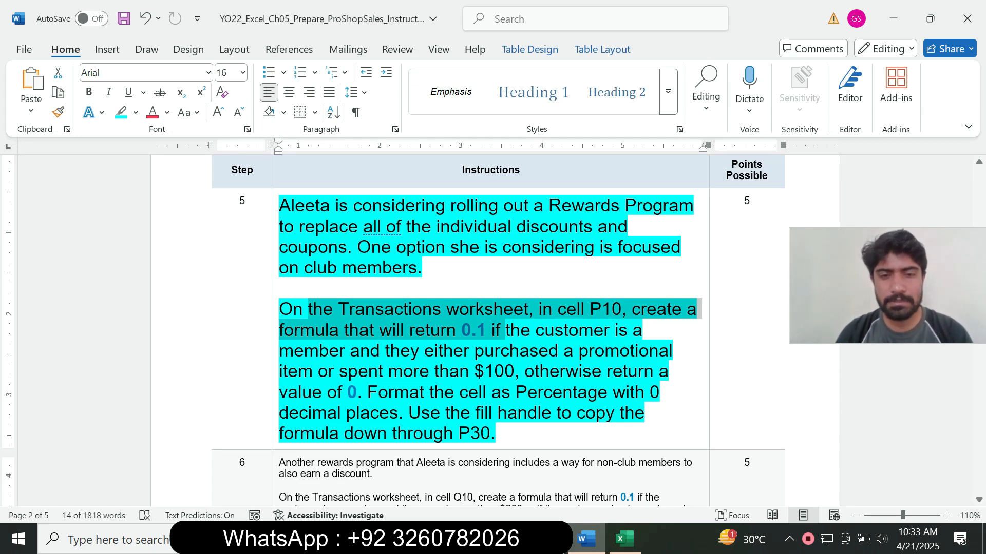
pyautogui.click(625, 540)
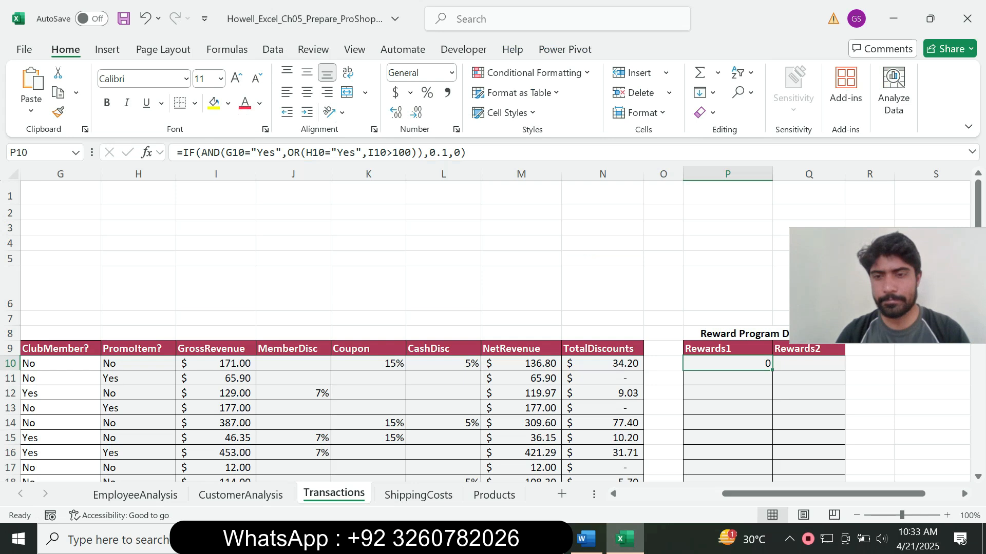
pyautogui.moveTo(772, 370); pyautogui.dragTo(764, 329)
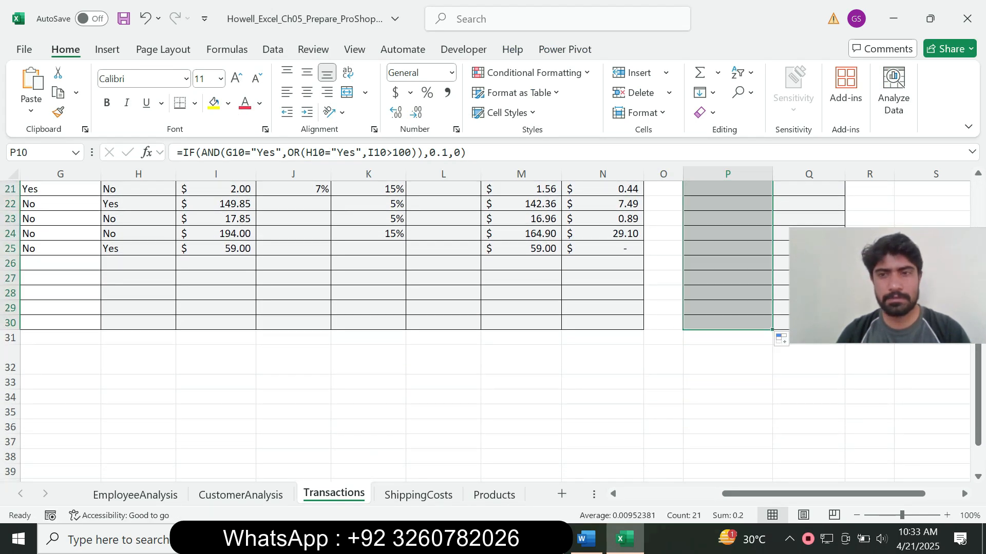
# Set the formula fill in P10:P30 to fill without formatting.
pyautogui.click(781, 339)
pyautogui.click(821, 396)
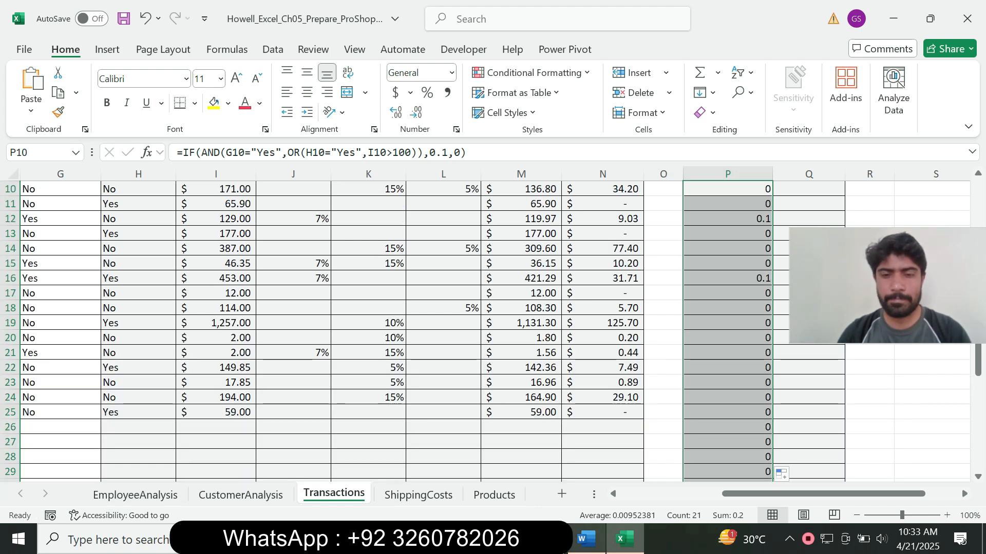
# Switch to Word and remove the highlight color from the entire step 5 instruction text.
pyautogui.click(586, 540)
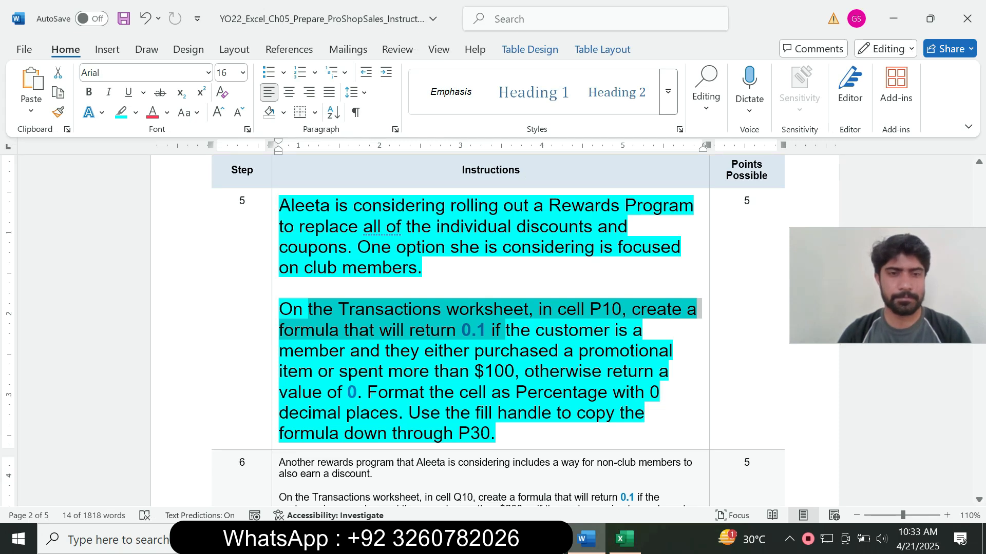
pyautogui.click(276, 399)
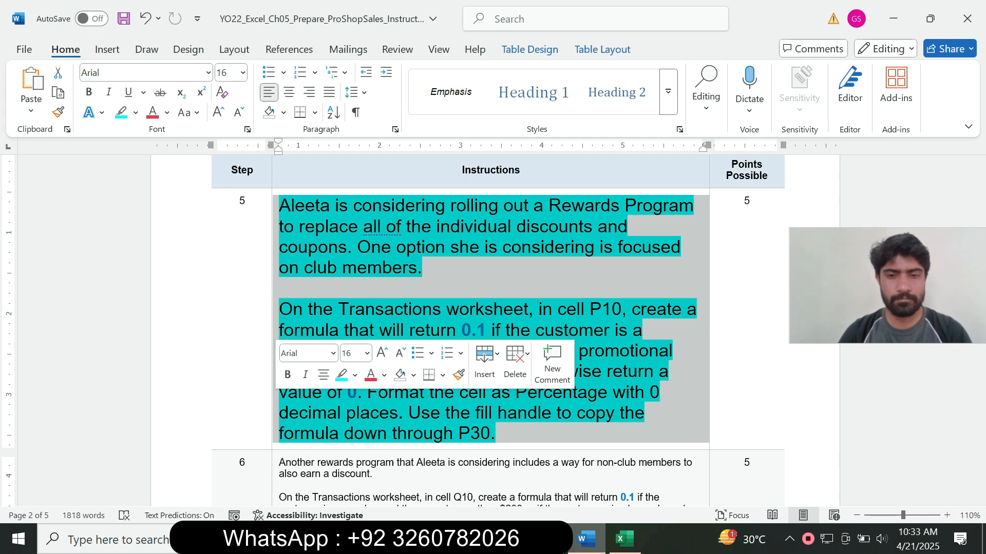
pyautogui.click(624, 539)
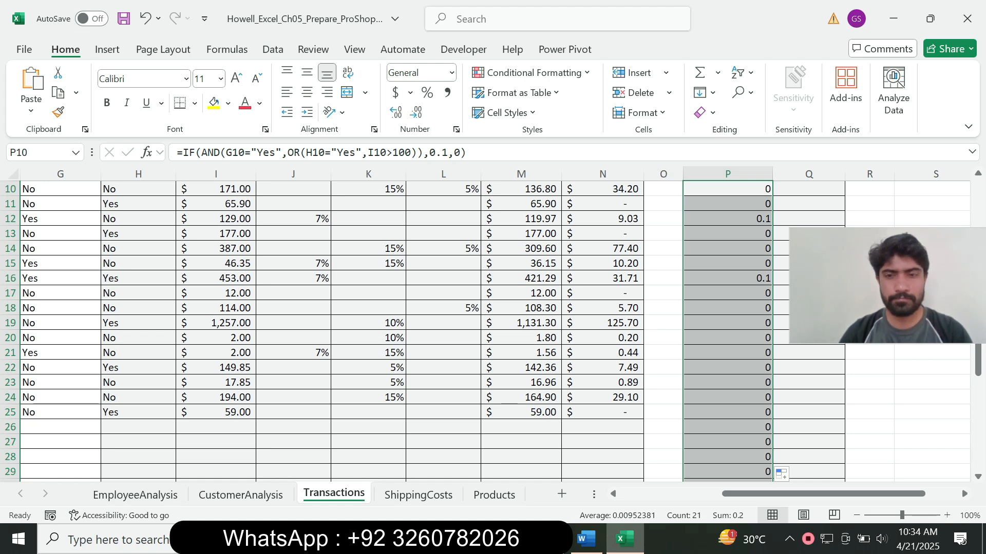
pyautogui.click(585, 540)
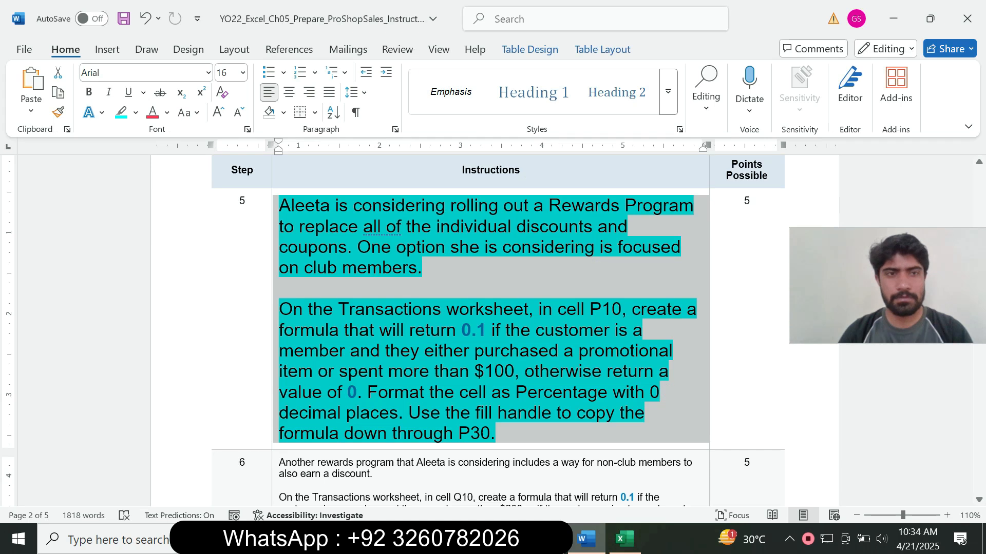
pyautogui.click(136, 113)
pyautogui.click(159, 236)
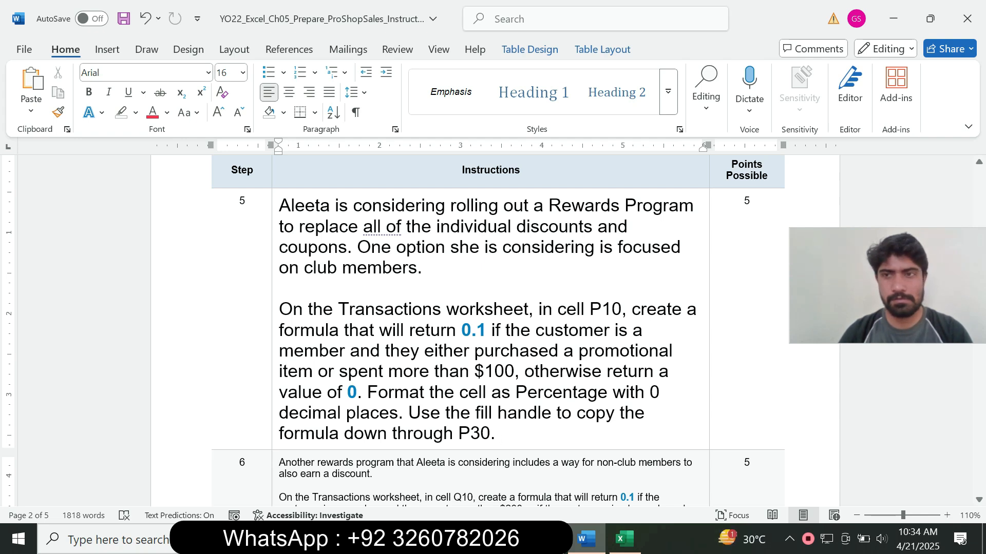
# Look through the Word instructions from step 6 onward and the opening steps, then return to the start of the Transactions sheet in Excel.
pyautogui.scroll(-1, 496, 330)
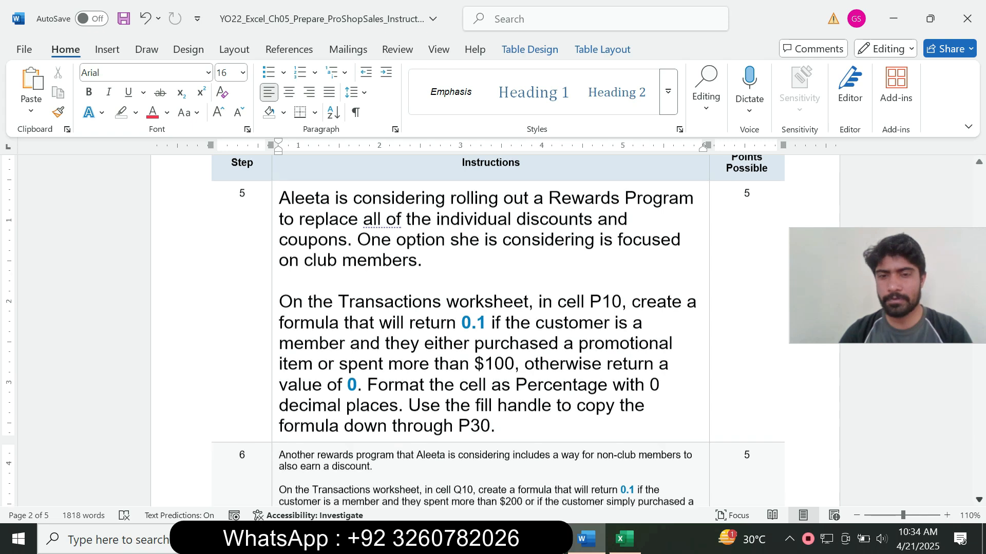
pyautogui.scroll(-3, 496, 330)
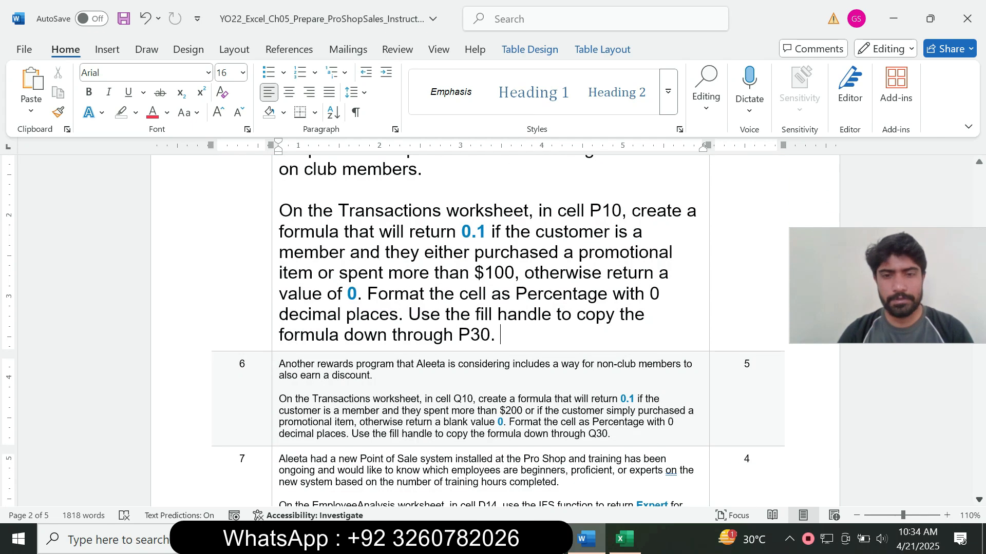
pyautogui.scroll(-1, 496, 330)
pyautogui.scroll(-10, 495, 330)
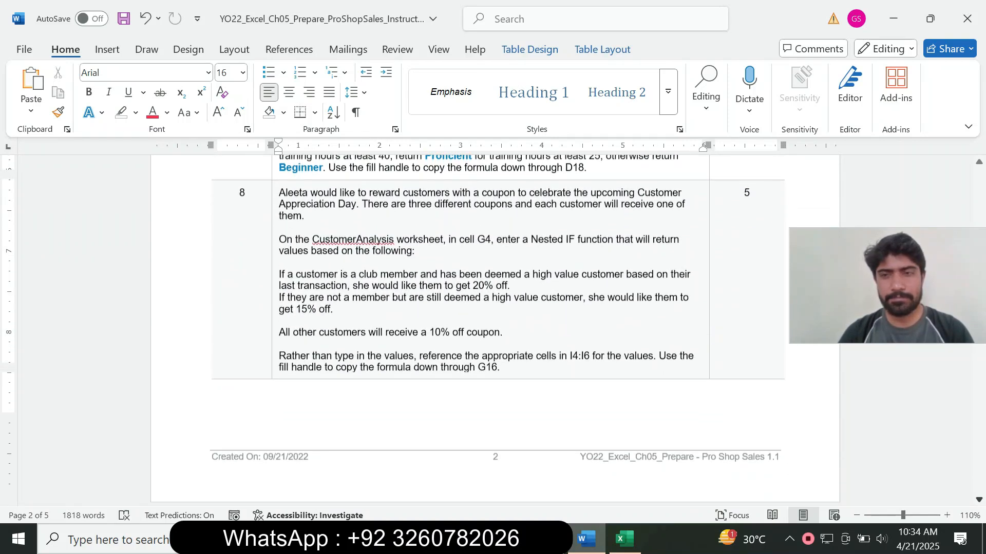
pyautogui.scroll(-12, 496, 330)
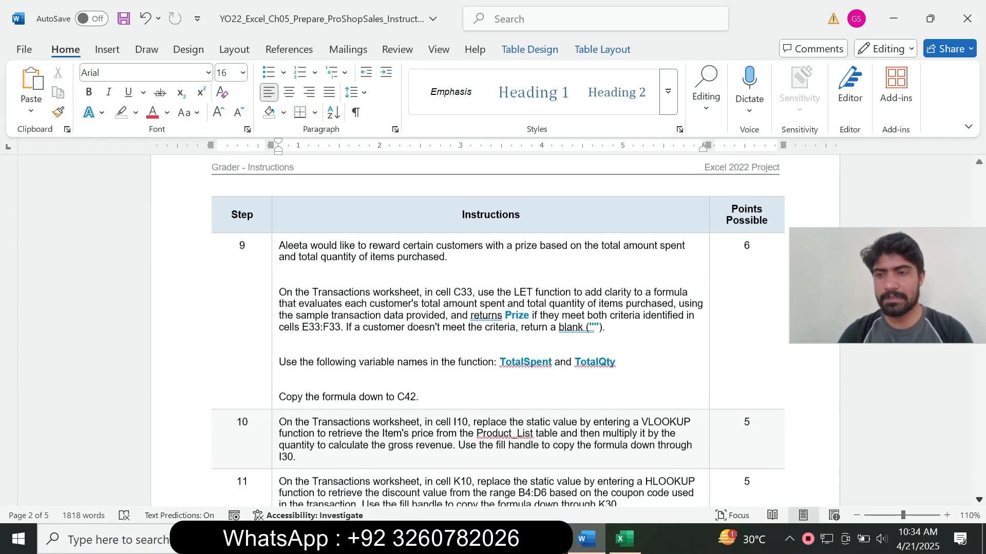
pyautogui.scroll(-4, 496, 331)
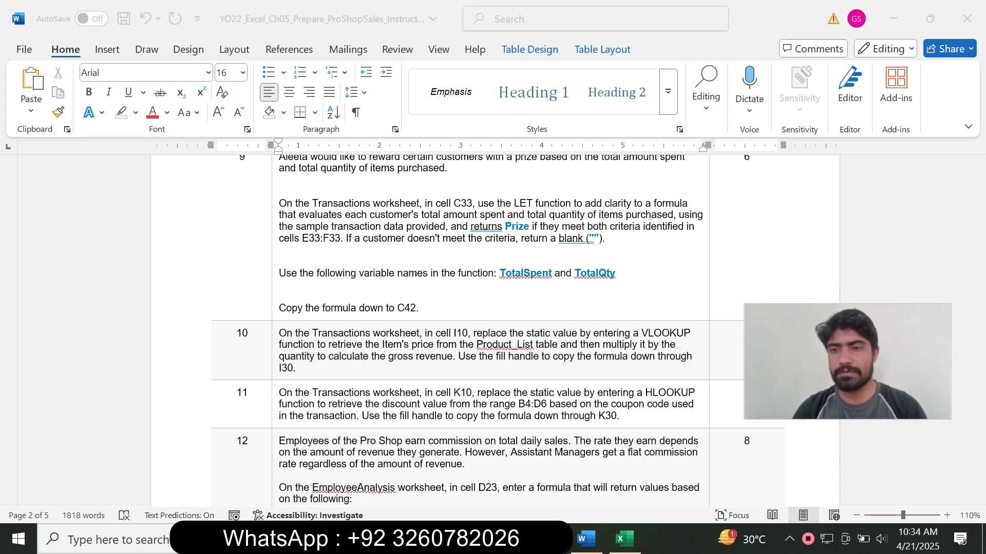
pyautogui.moveTo(847, 362); pyautogui.dragTo(794, 369)
pyautogui.click(496, 330)
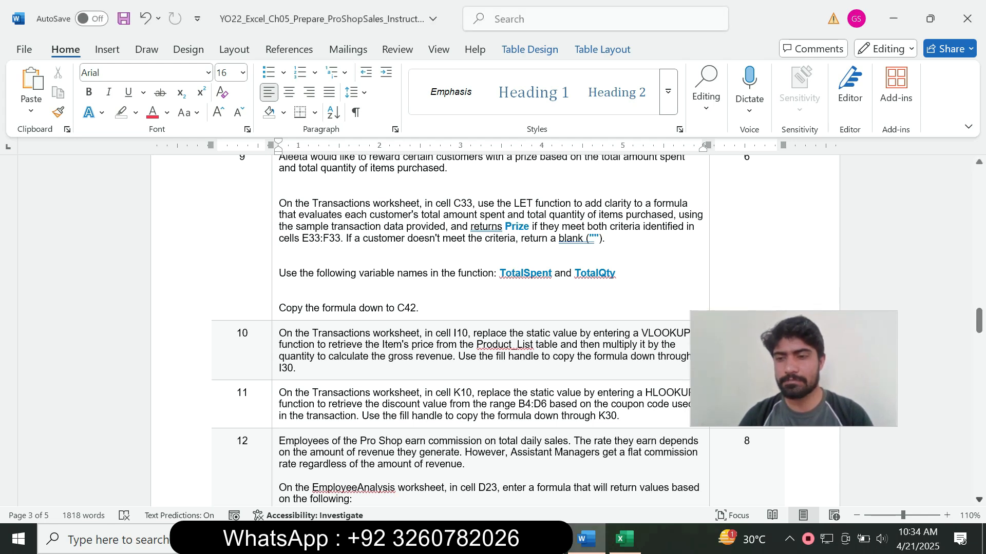
pyautogui.moveTo(979, 320); pyautogui.dragTo(979, 362)
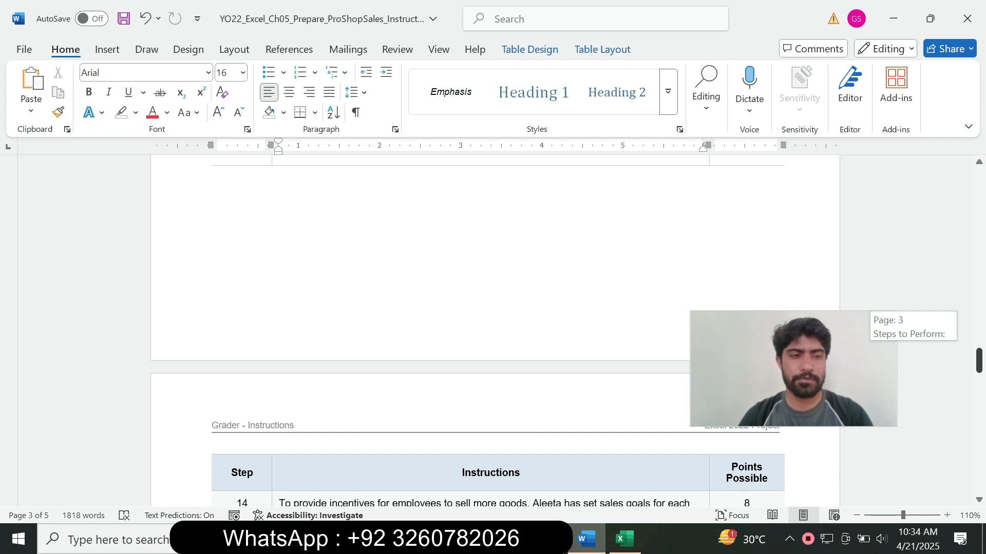
pyautogui.moveTo(979, 362); pyautogui.dragTo(979, 198)
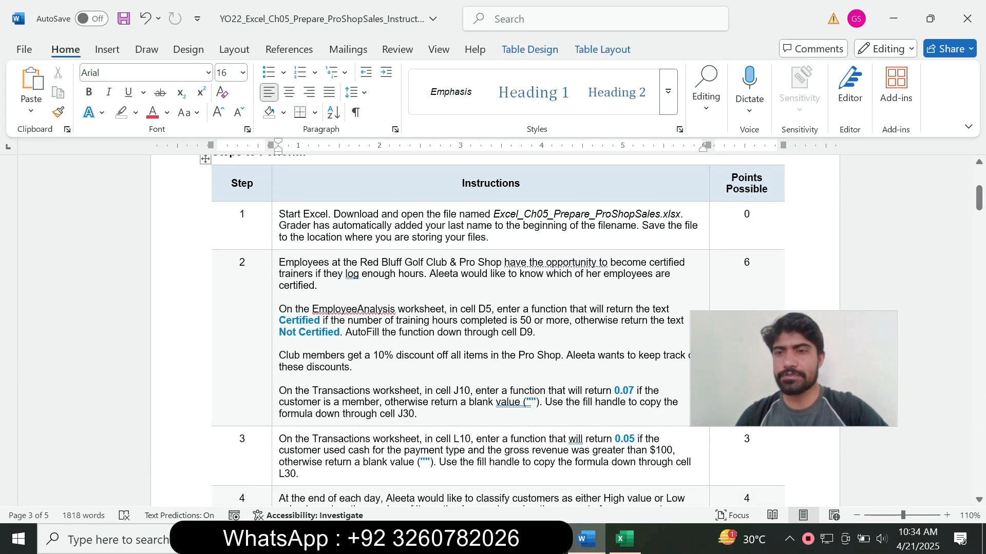
pyautogui.moveTo(801, 368); pyautogui.dragTo(888, 441)
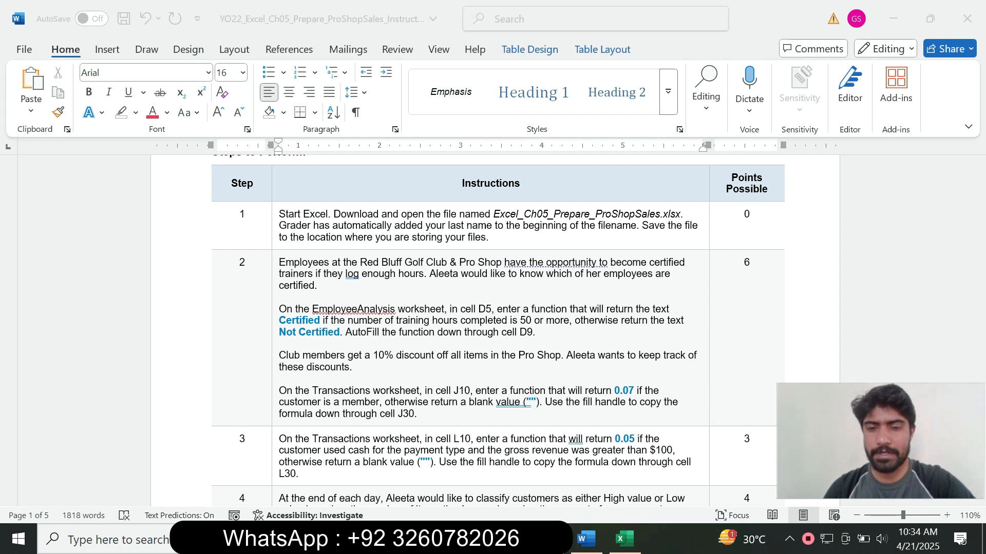
pyautogui.click(625, 539)
pyautogui.moveTo(978, 341); pyautogui.dragTo(978, 270)
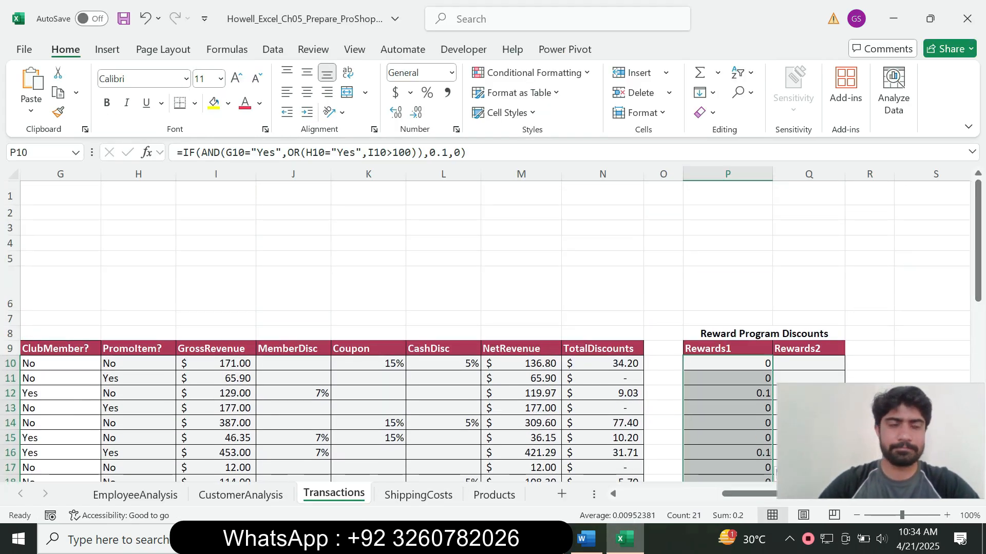